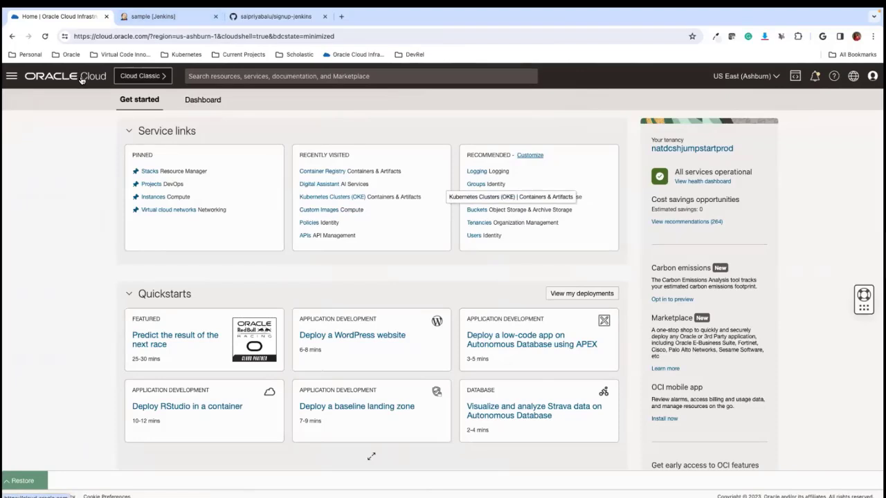
- Open the list of Compute instances in Oracle Cloud
left_click(81, 78)
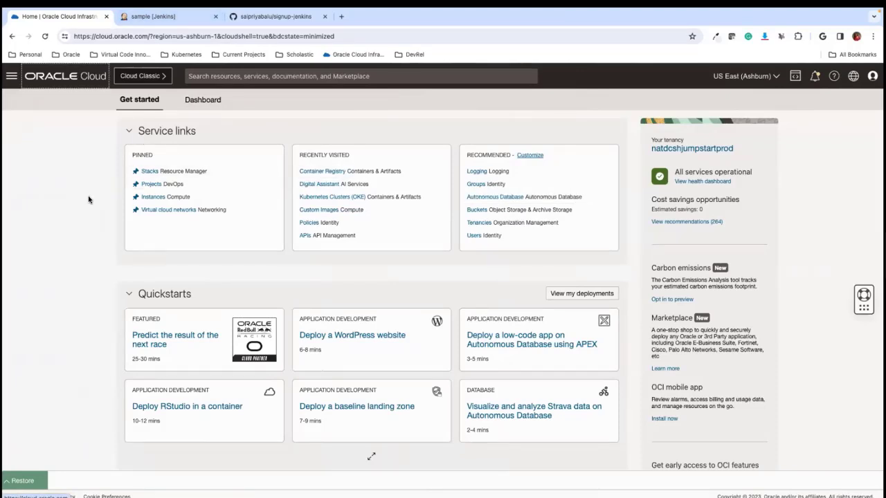
left_click(12, 79)
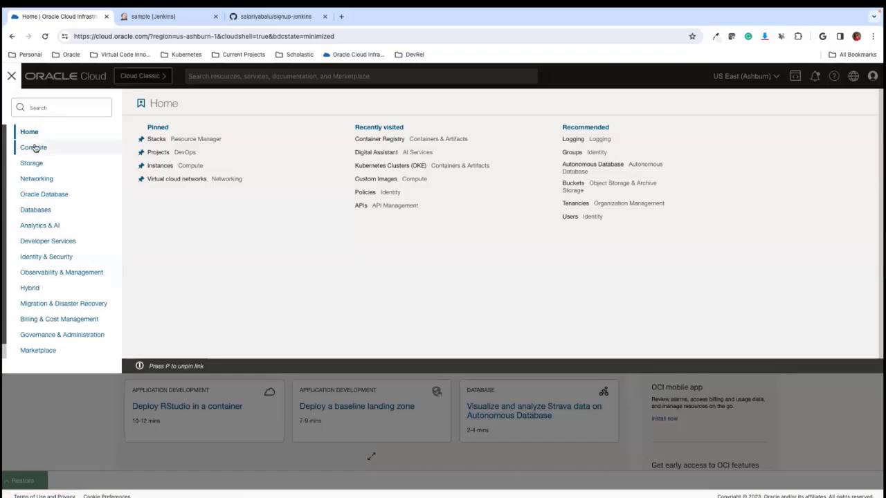
left_click(31, 147)
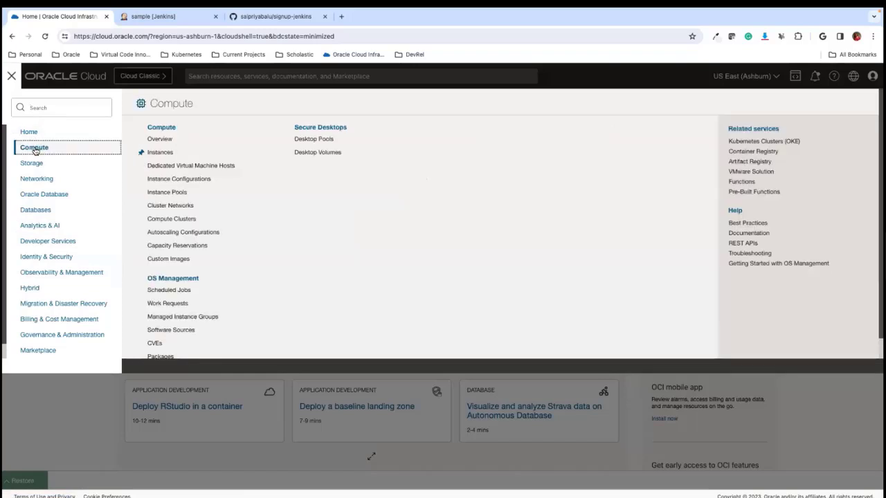
left_click(170, 154)
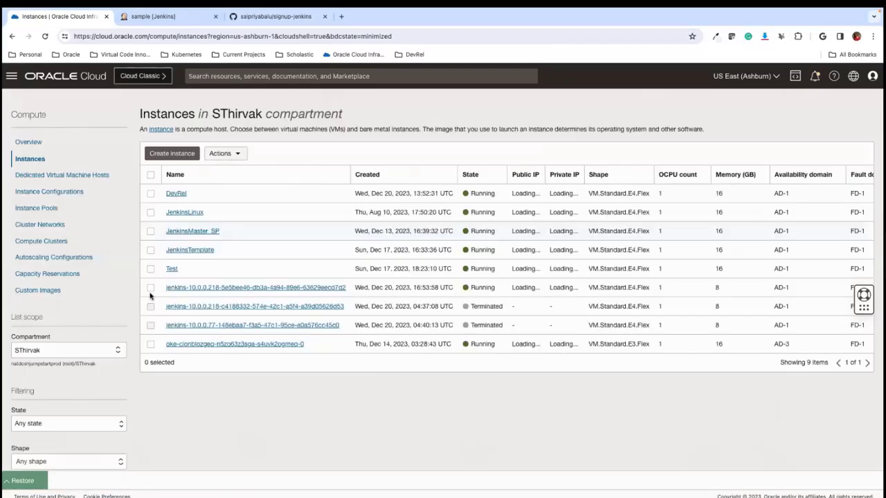
- Set the instance list's compartment to the one located between SLZ-security-cmp and tomsWork under the root
left_click(66, 351)
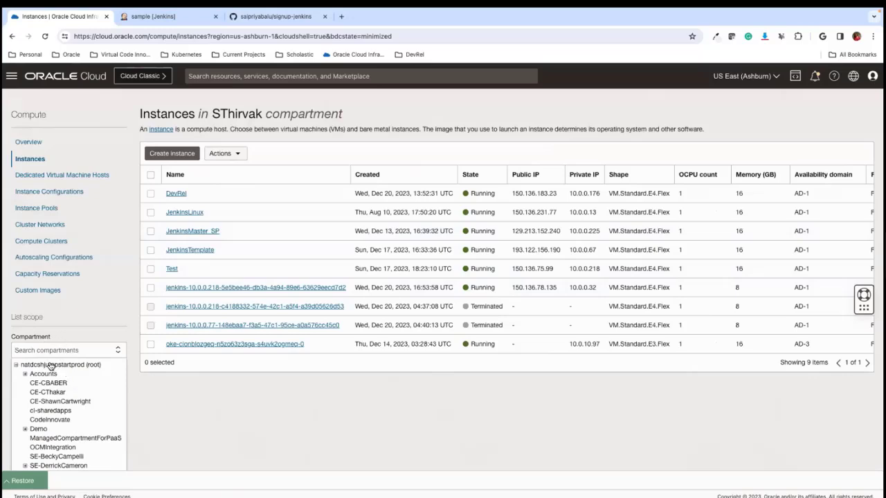
scroll(78, 426, "down", 1)
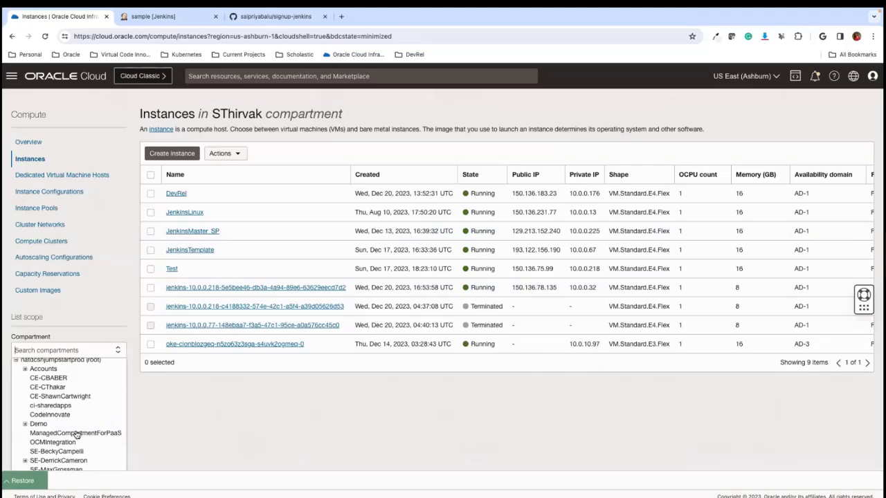
scroll(113, 398, "up", 1)
scroll(113, 399, "down", 1)
scroll(112, 399, "down", 3)
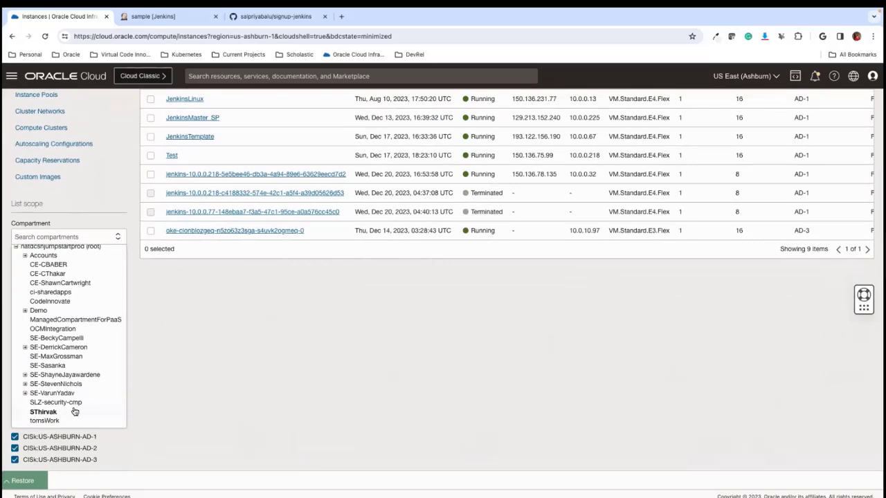
left_click(46, 412)
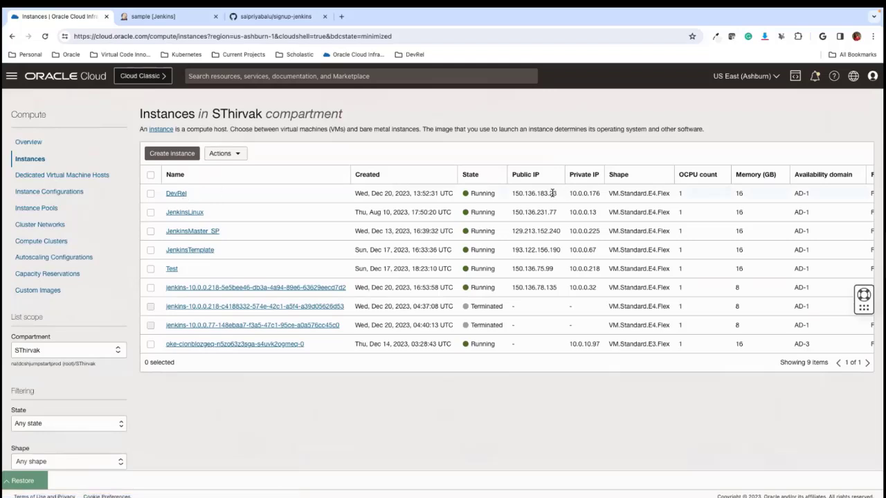
- Copy the public IP address of the DevRel instance
left_click_drag(560, 195, 510, 195)
right_click(524, 195)
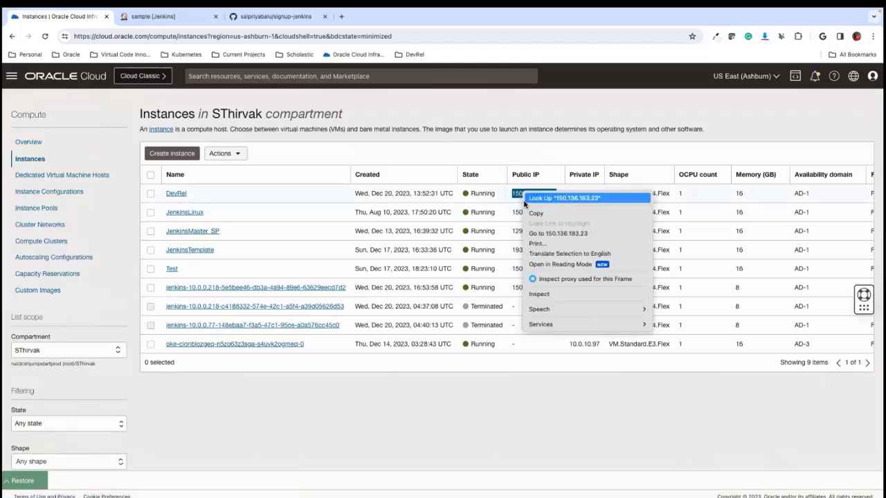
left_click(533, 213)
- Switch to Terminal in full screen and connect over SSH as opc to 150.136.183.23 using the ~/.ssh/id_rsa key
mouse_move(395, 485)
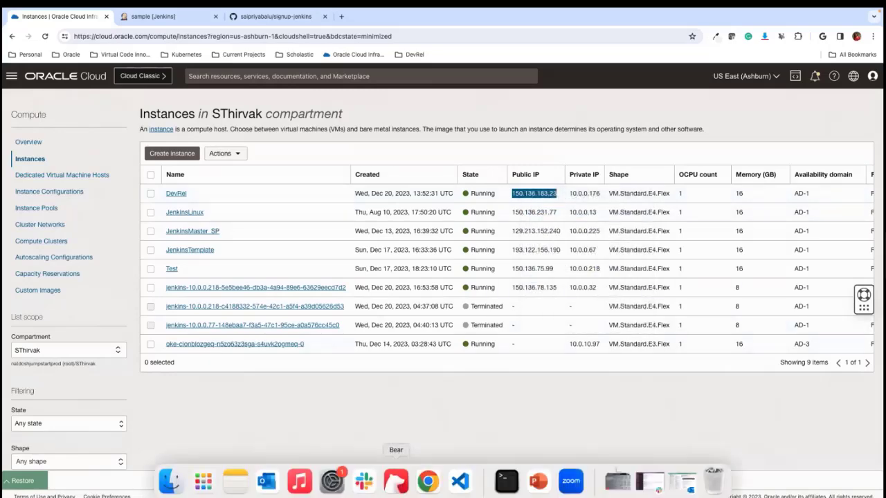
left_click(504, 484)
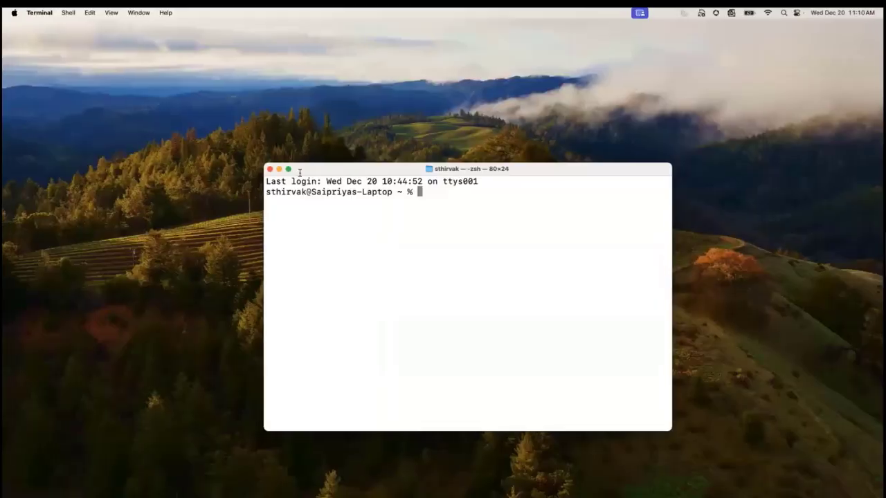
key("ctrl+super+f")
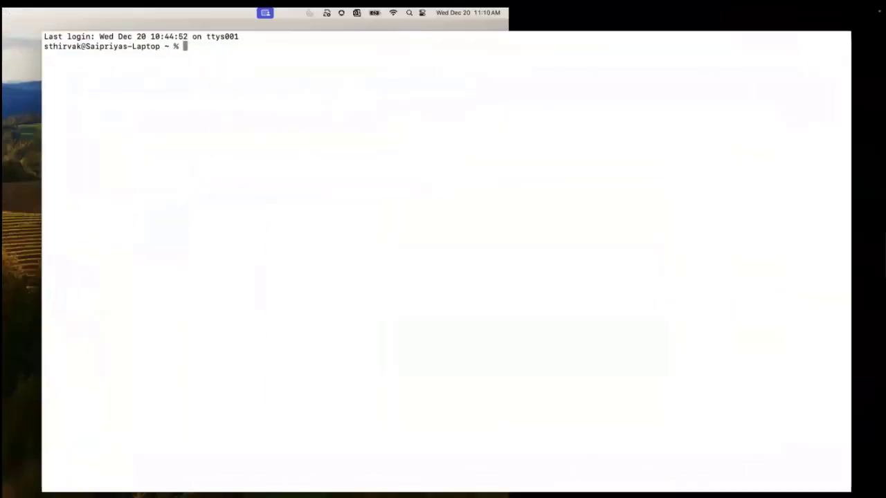
type("ssh -i ")
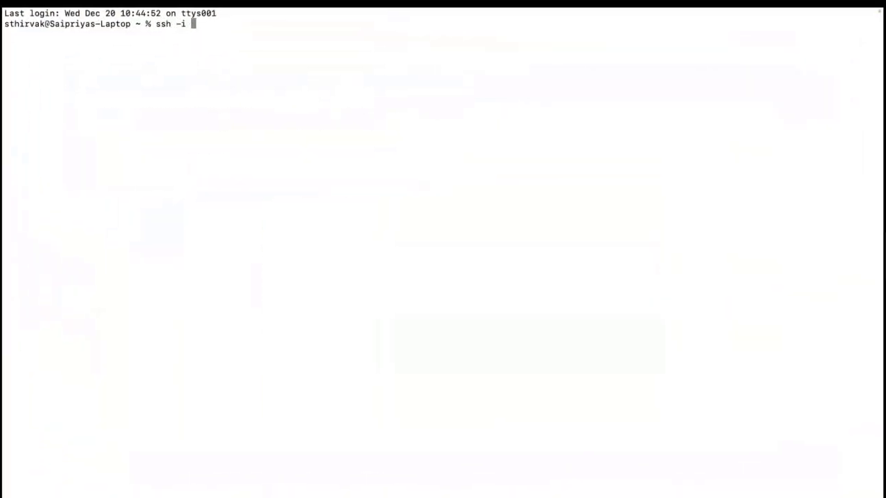
type("~/.ssh/id_rsa")
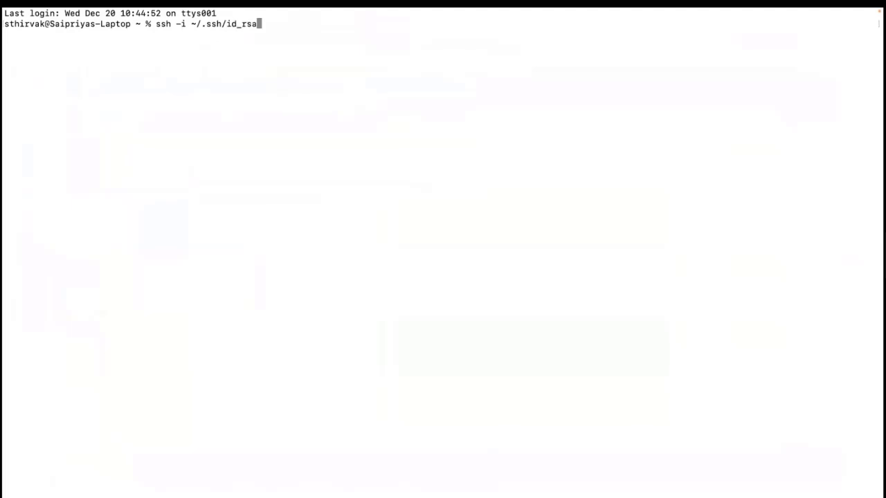
type(" opc@")
key("super+v")
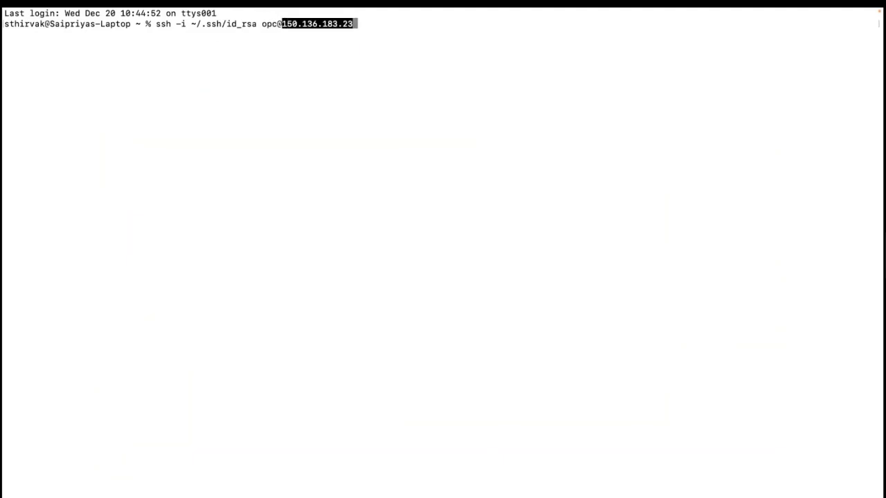
key("Return")
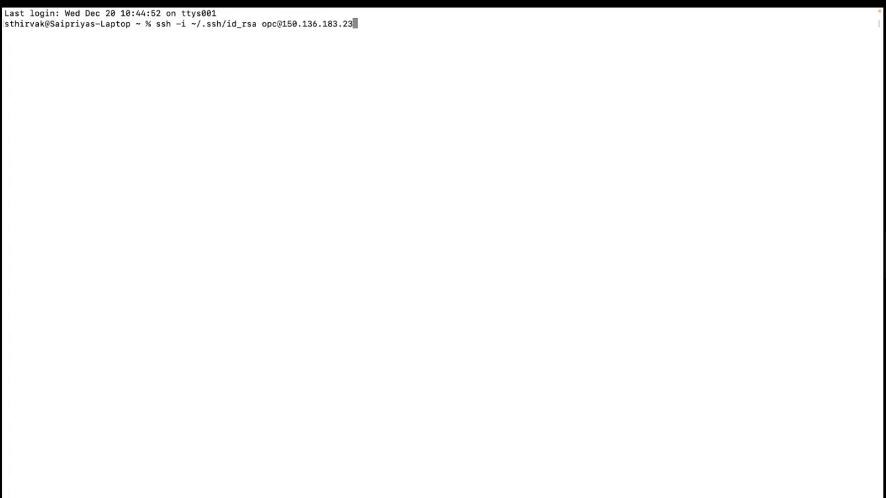
key("Return")
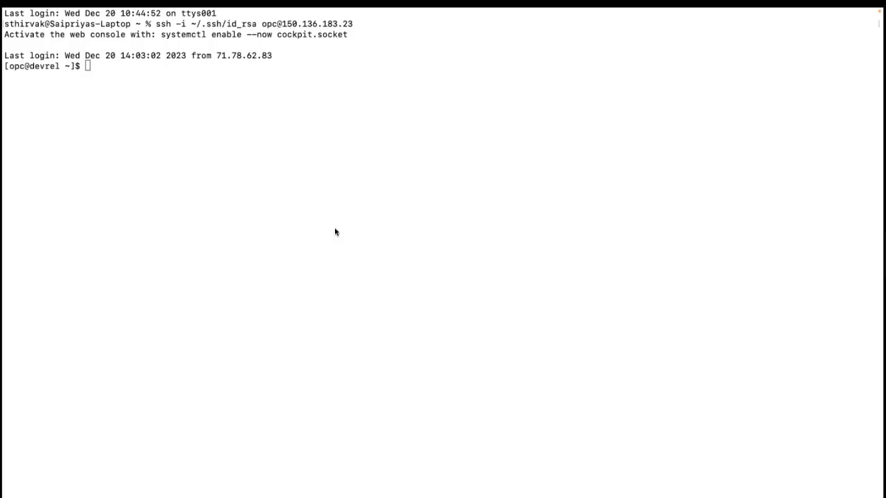
- Install Git with "sudo yum install git", accept the packages, and run git to check the installation
left_click(209, 122)
key("super+v")
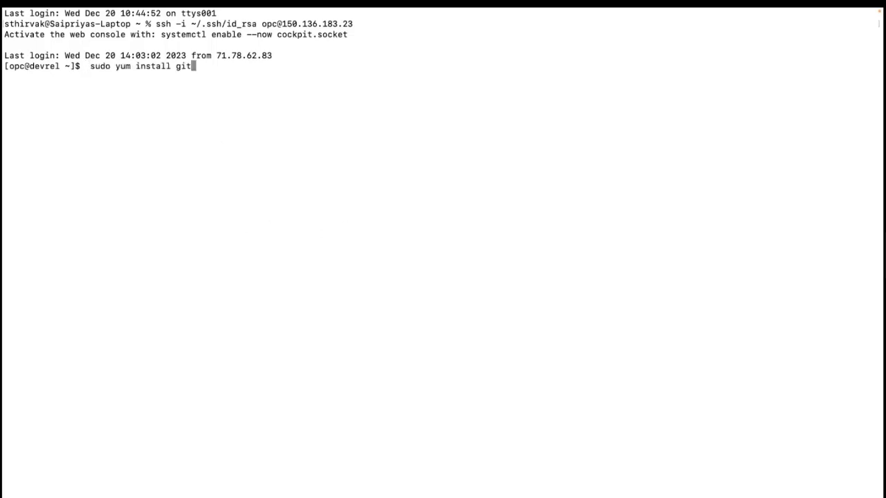
key("Return")
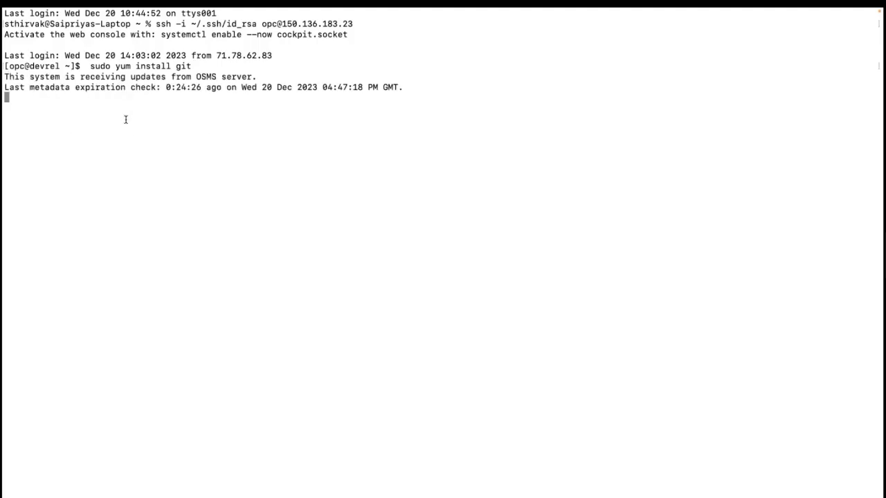
type("y")
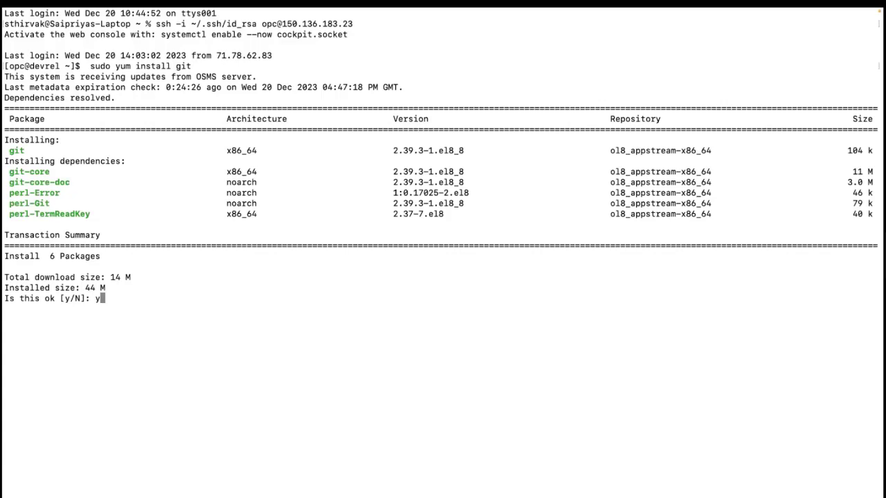
key("Return")
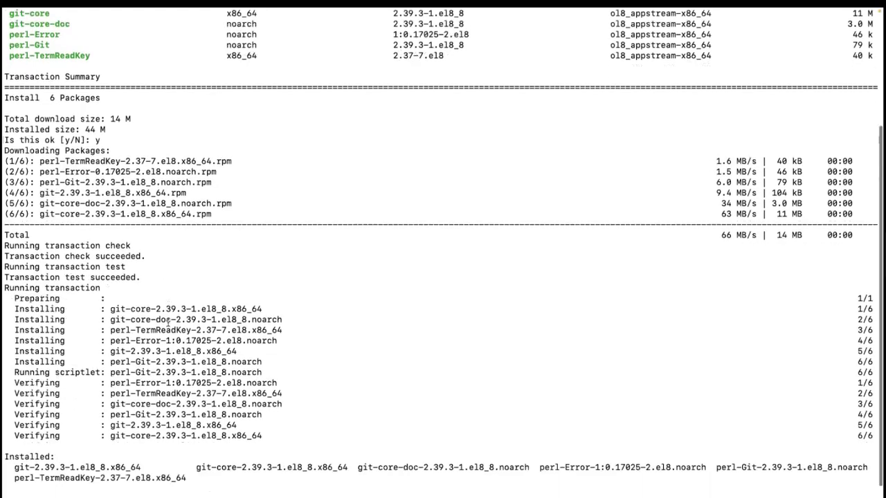
type("git")
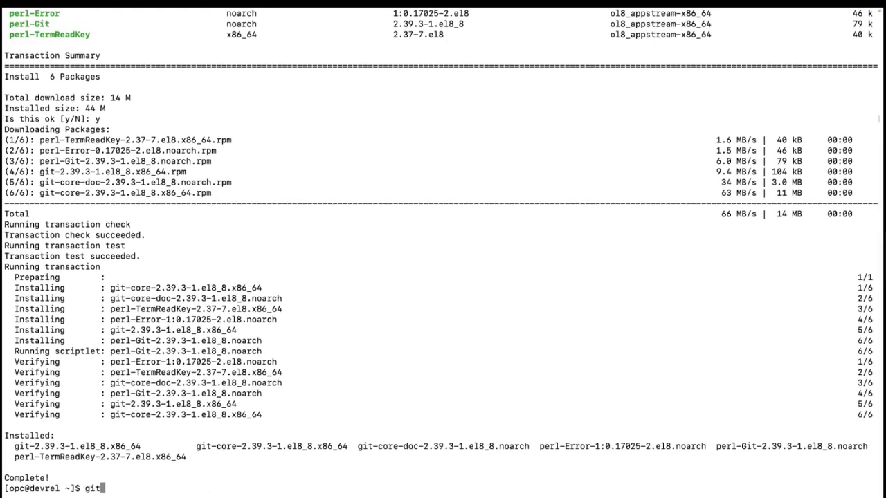
key("Return")
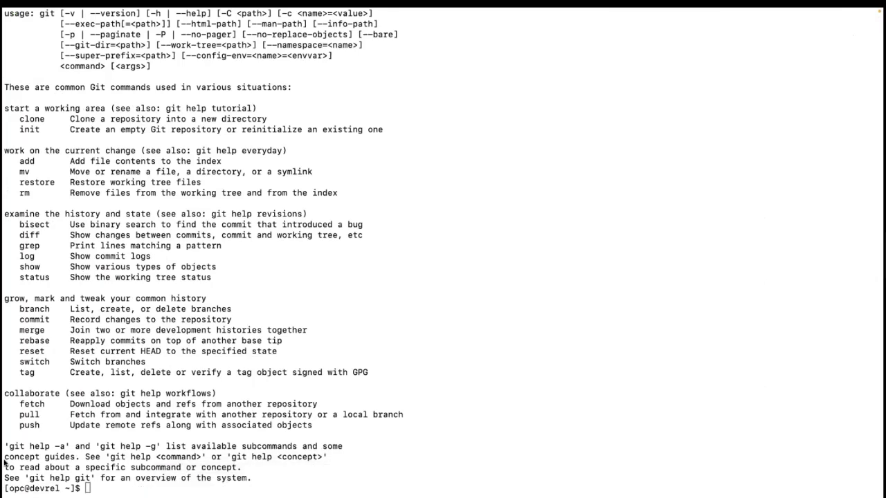
- Switch to Chrome, copy the DevRel instance's public IP, and open 150.136.183.23:8080 in a new browser tab
key("ctrl+Right")
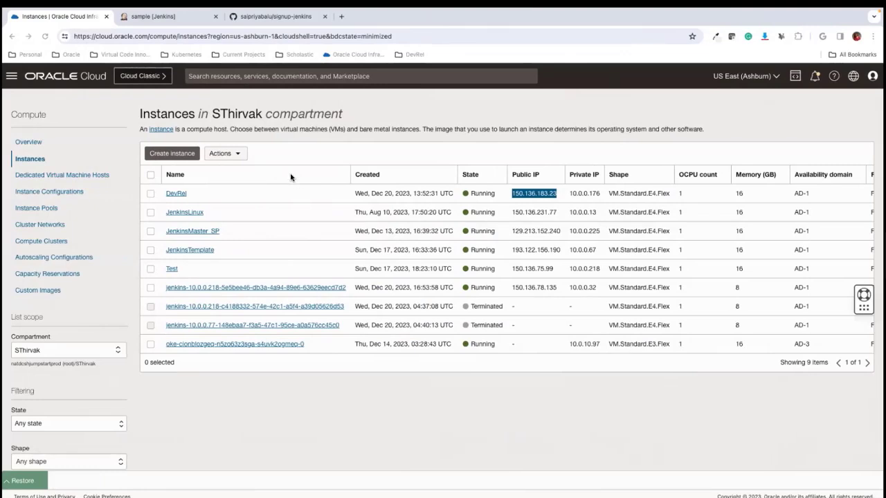
right_click(528, 193)
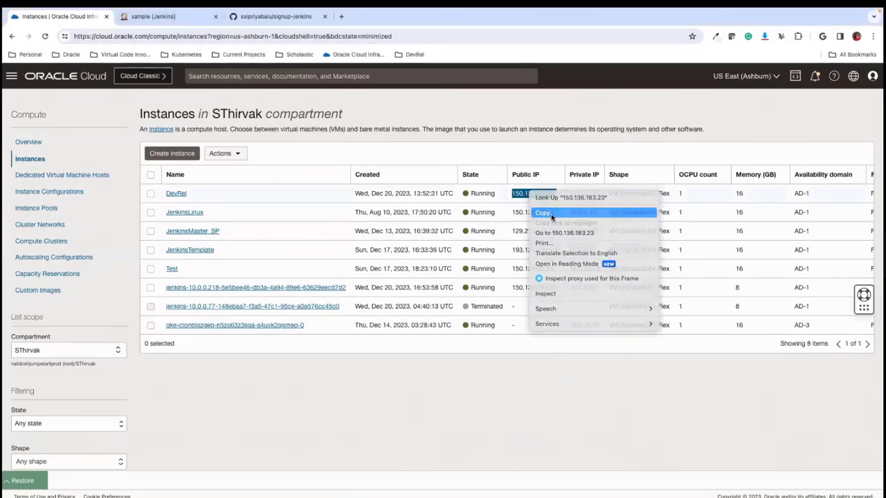
left_click(551, 214)
left_click(341, 16)
left_click(340, 38)
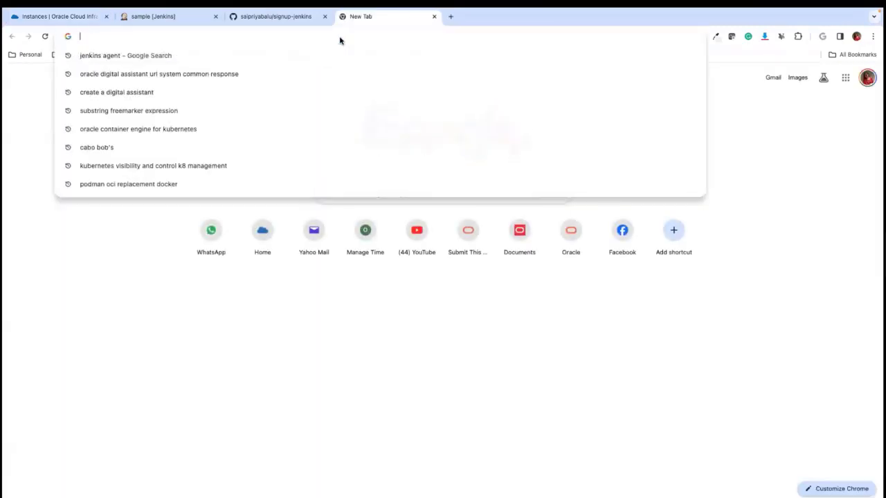
key("ctrl+v")
type(":8080")
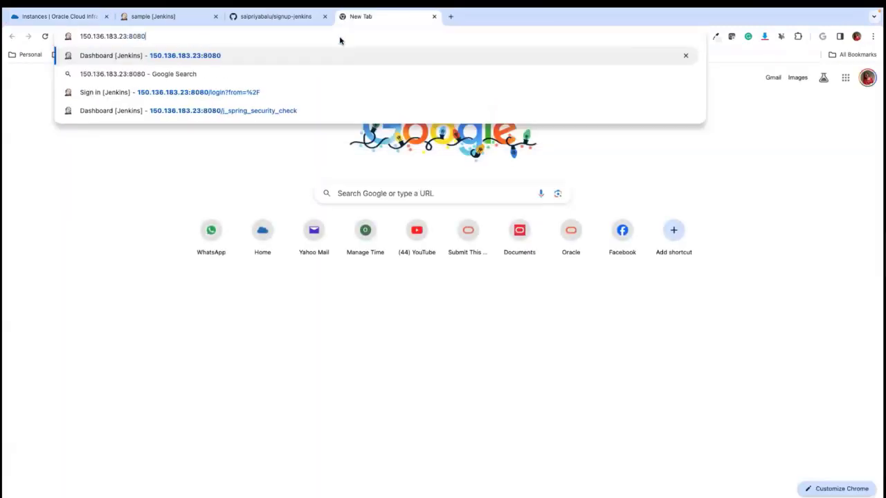
key("Return")
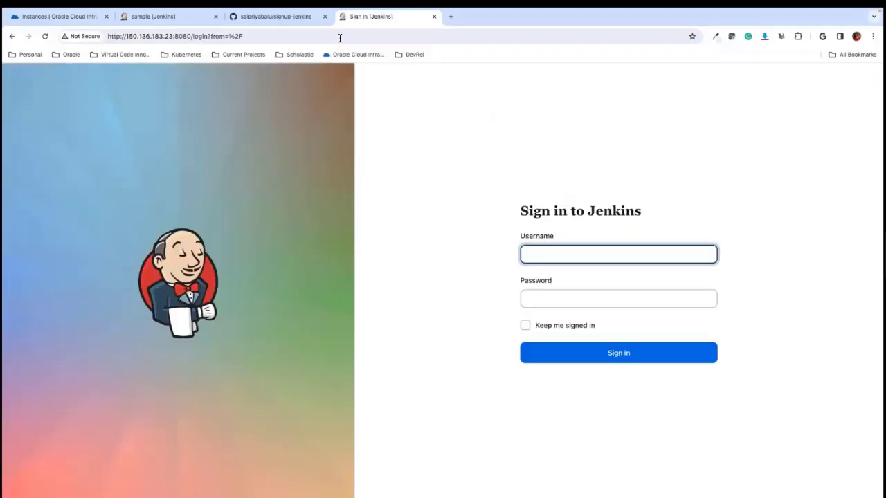
- Sign in to Jenkins with the username oci and the account password
type("oci")
key("Tab")
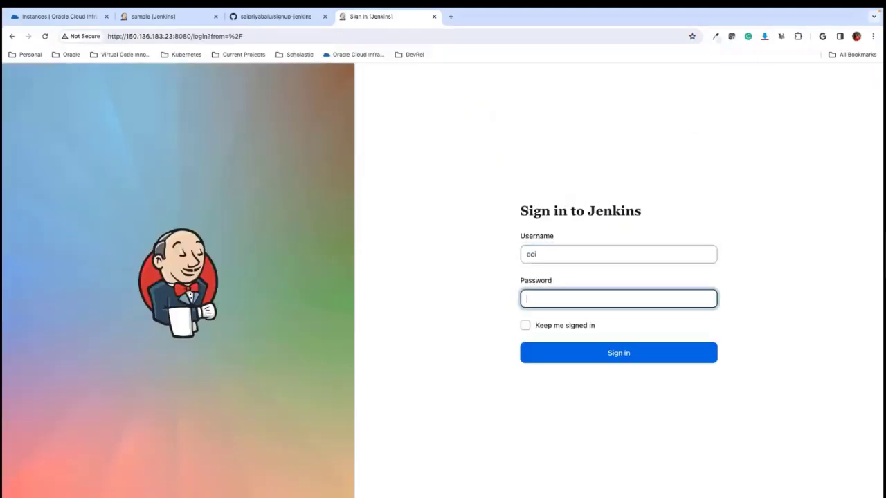
type("oci")
key("Return")
left_click(642, 174)
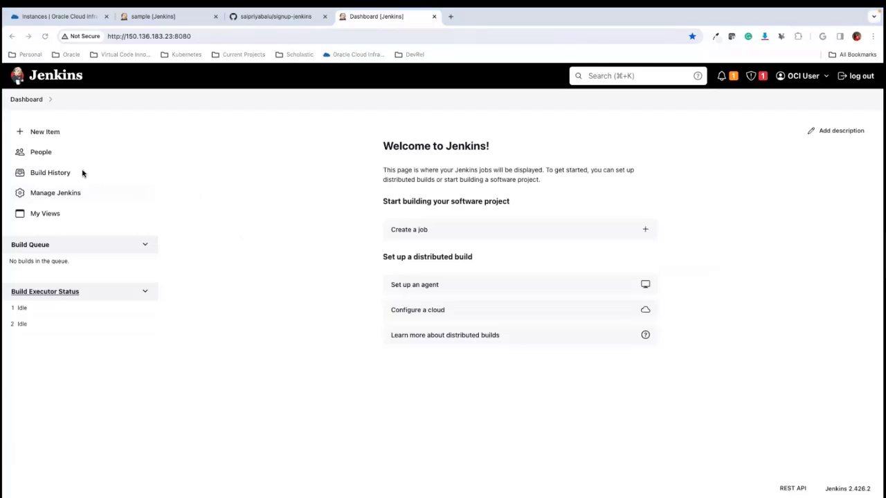
- Open the list of available plugins in the Jenkins management settings
left_click(43, 195)
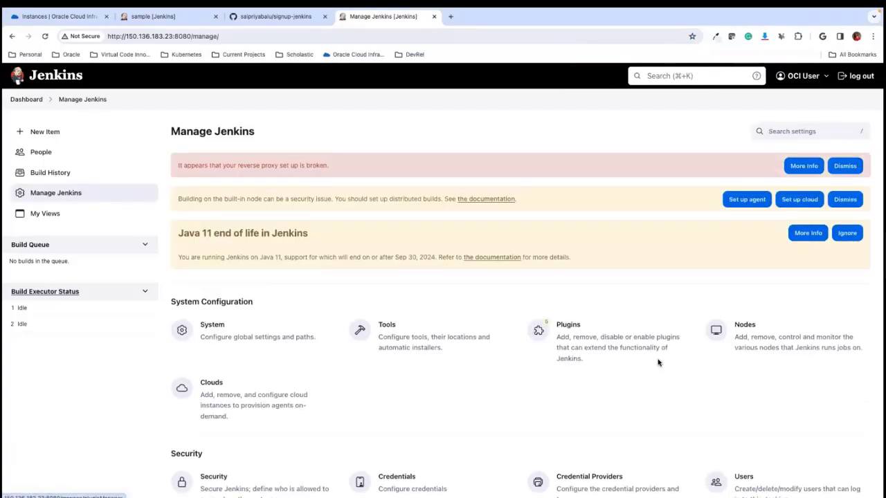
left_click(569, 338)
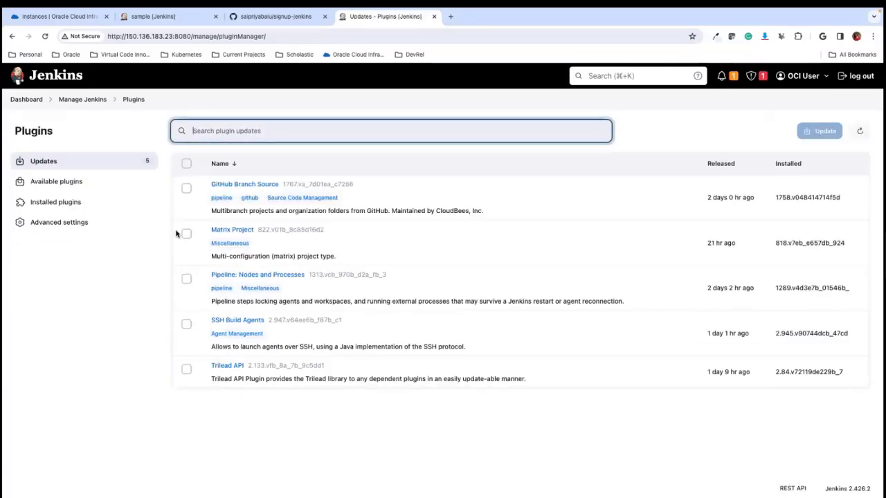
left_click(68, 187)
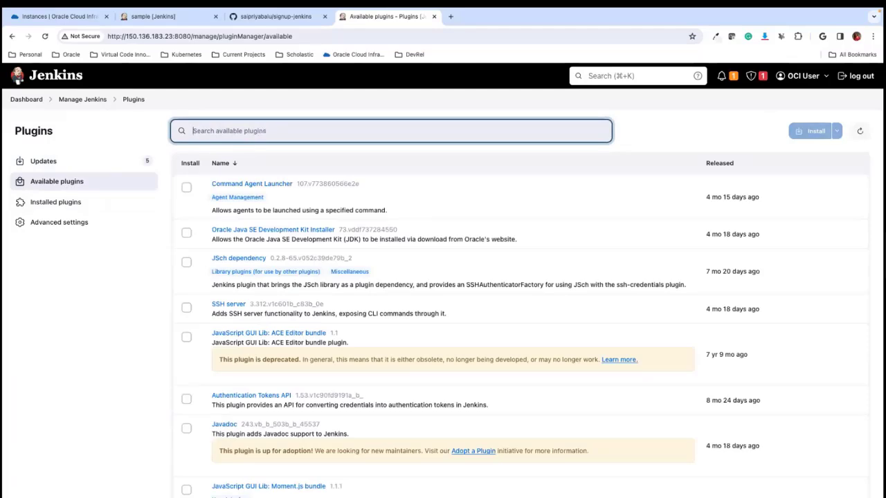
- Search the available plugins for "oracle" and select Oracle Cloud Infrastructure Compute for installation
type("oracle")
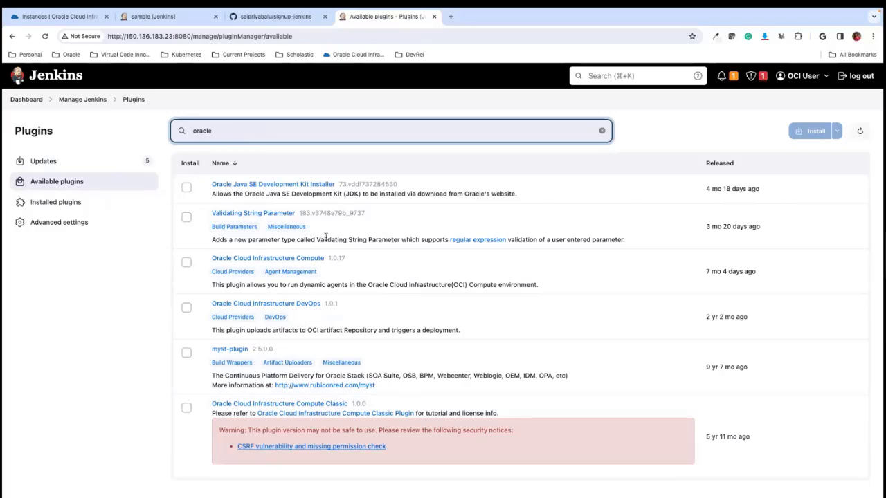
left_click(186, 262)
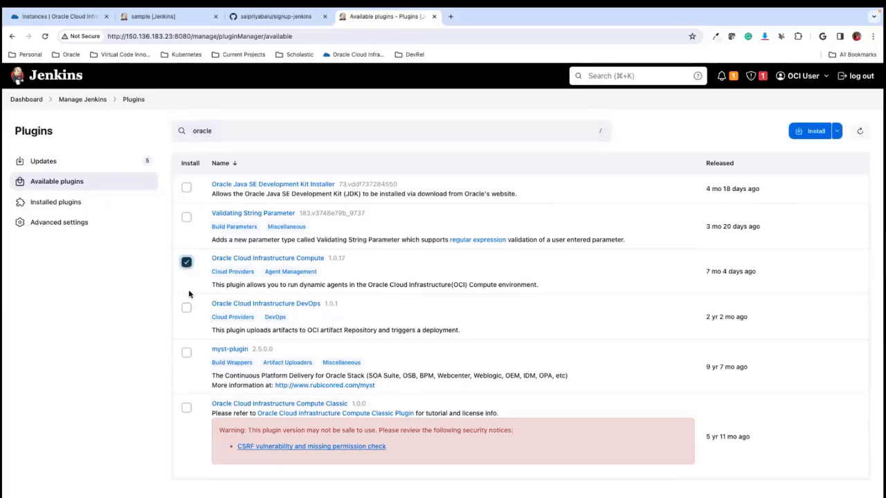
- Search the available plugins for "dock", select the Docker plugin as well, and install the selected plugins
left_click(202, 131)
double_click(202, 131)
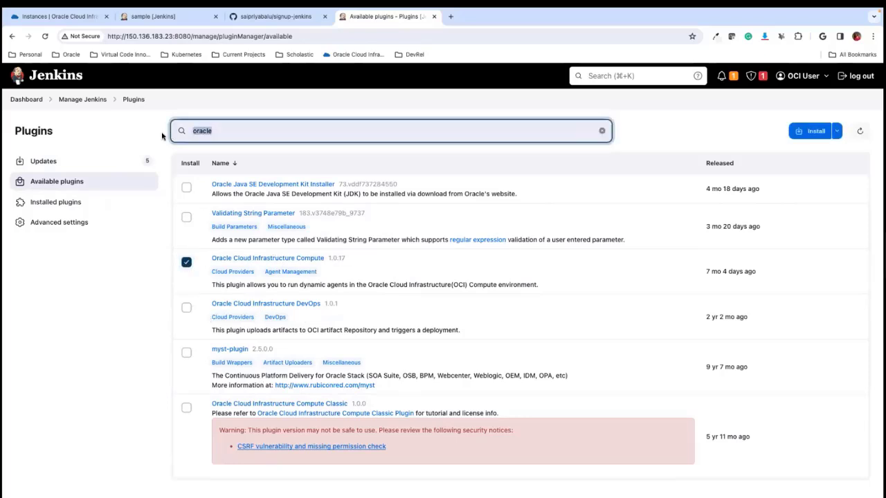
type("dock")
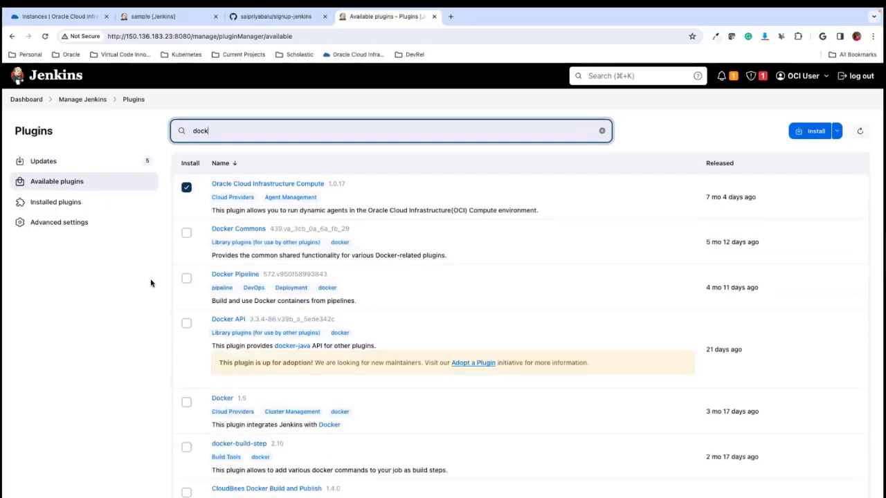
left_click(187, 402)
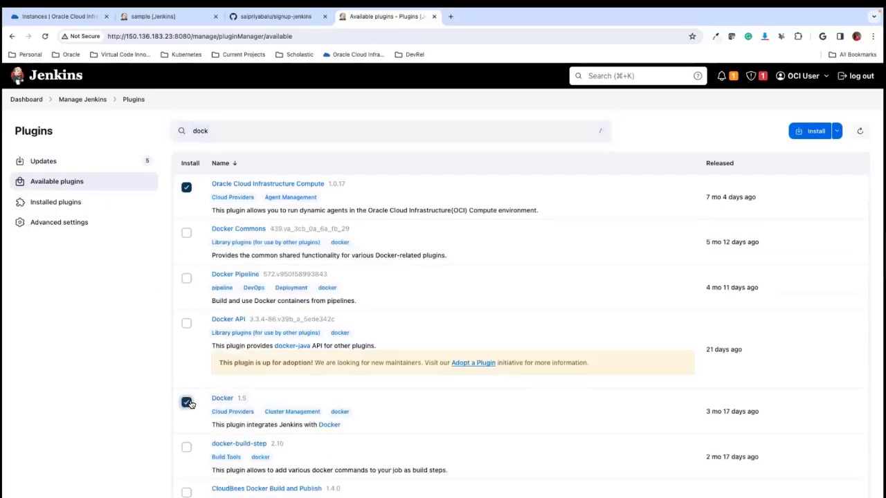
left_click(813, 131)
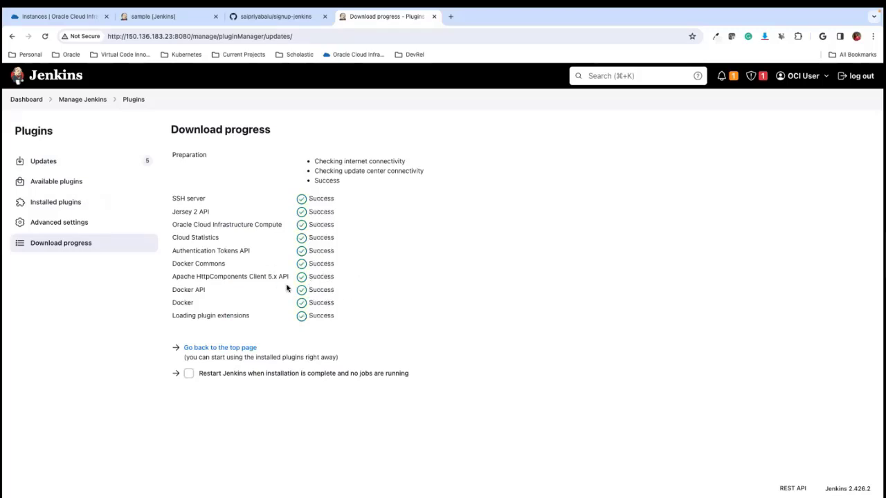
- Create a new cloud named Oracle of type Oracle Cloud Infrastructure Compute in the Jenkins management settings
left_click(28, 100)
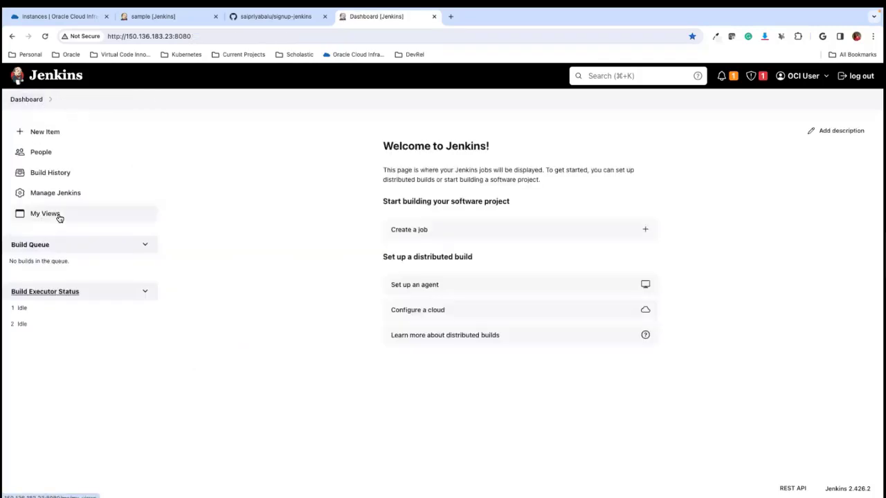
left_click(54, 194)
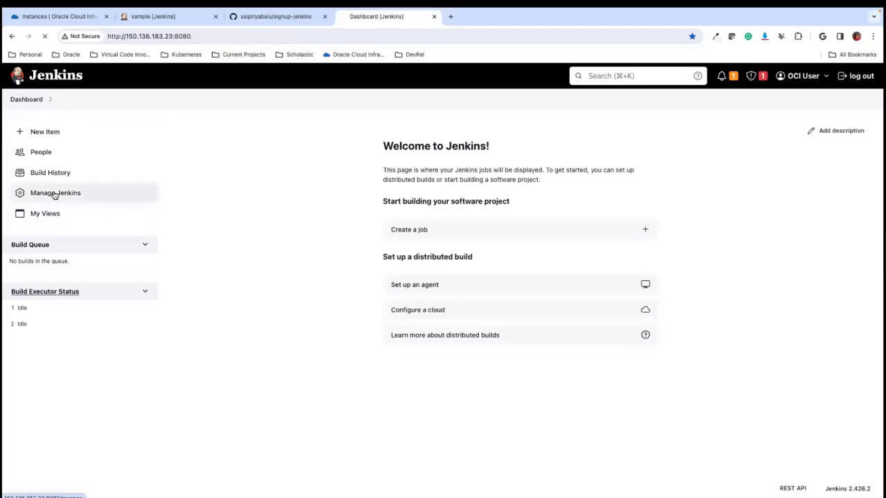
scroll(373, 318, "down", 2)
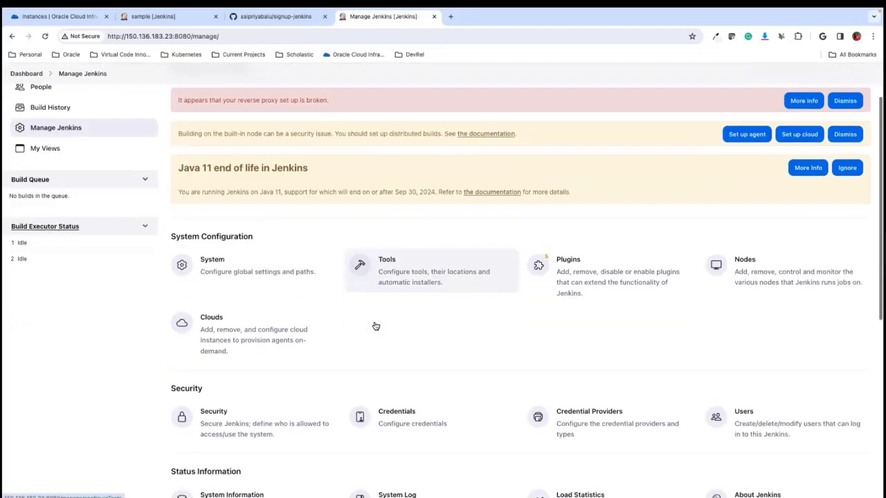
left_click(290, 319)
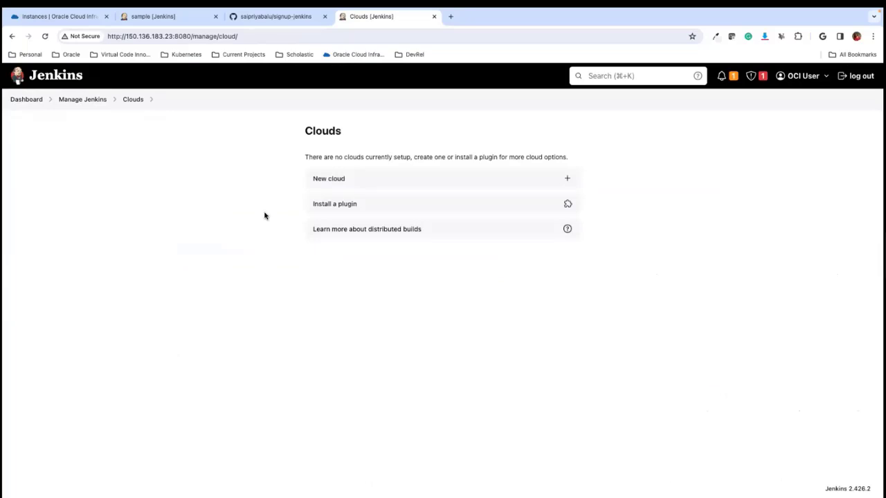
left_click(459, 178)
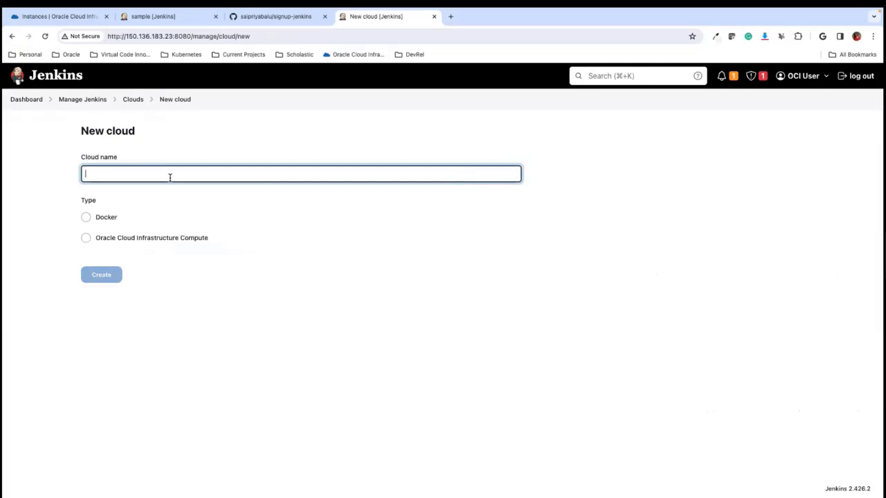
type("Oracle")
left_click(87, 239)
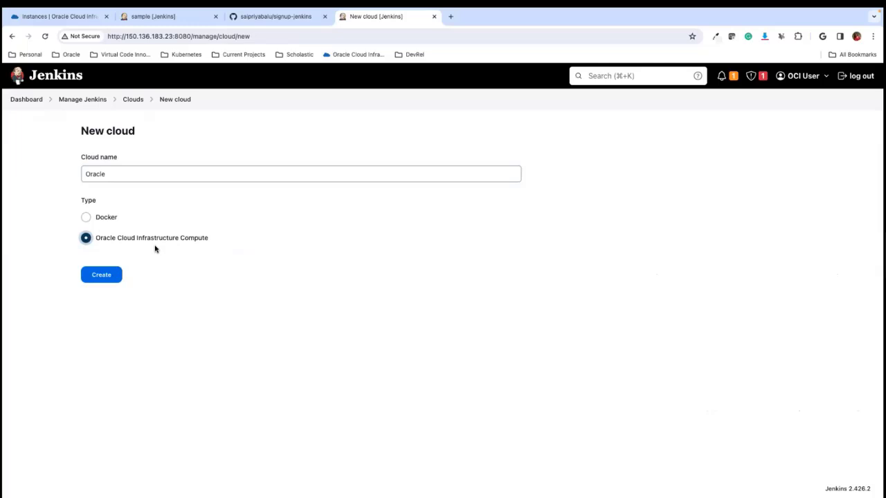
left_click(105, 276)
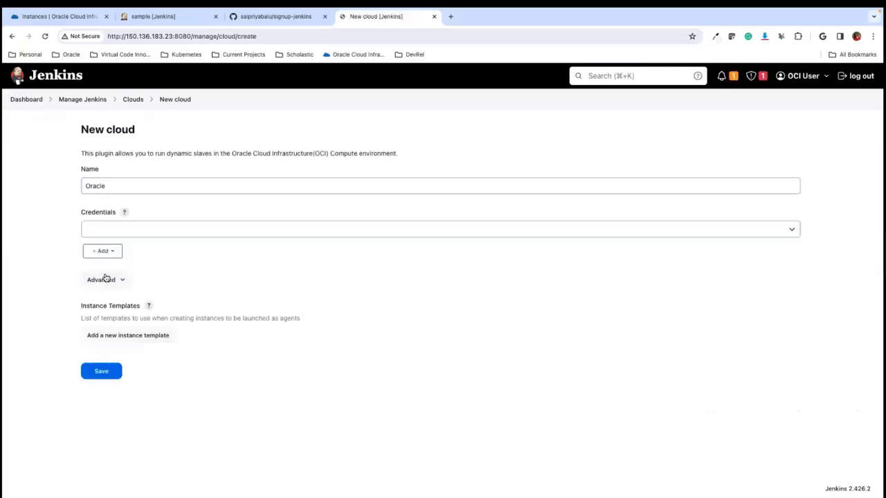
- Start adding a Jenkins credential for the cloud and set its kind to Oracle Cloud Infrastructure Credentials
left_click(102, 231)
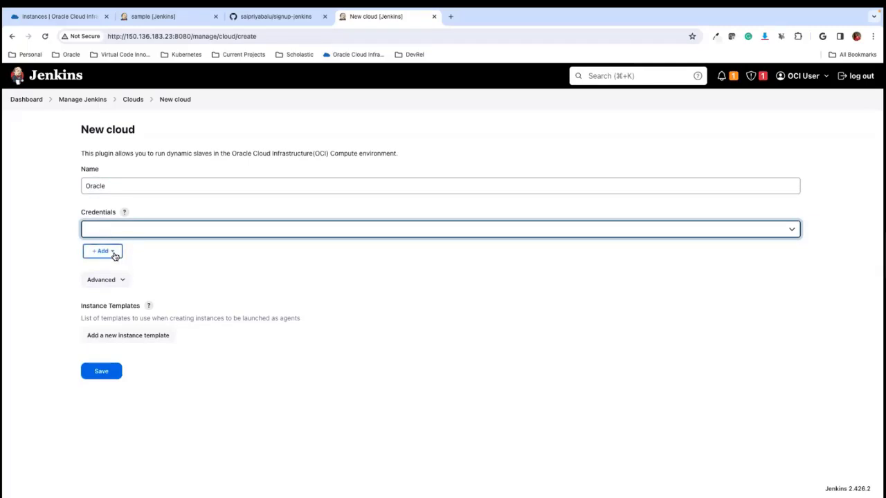
left_click(113, 253)
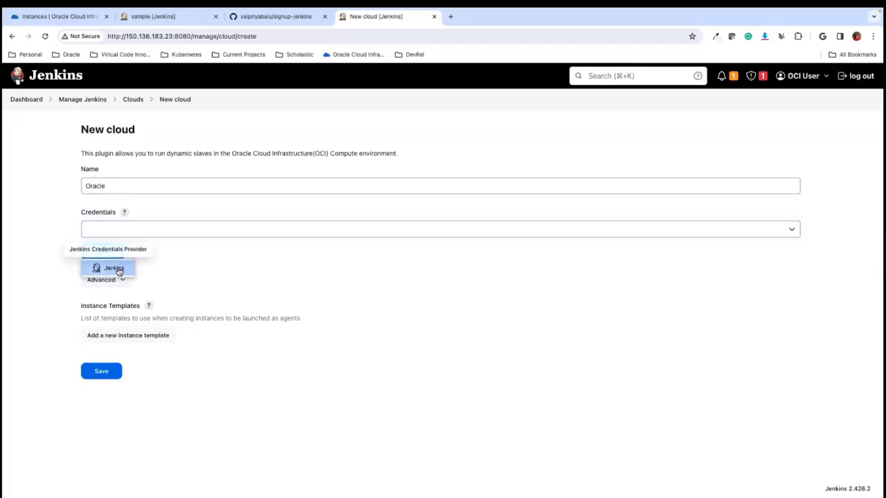
left_click(117, 270)
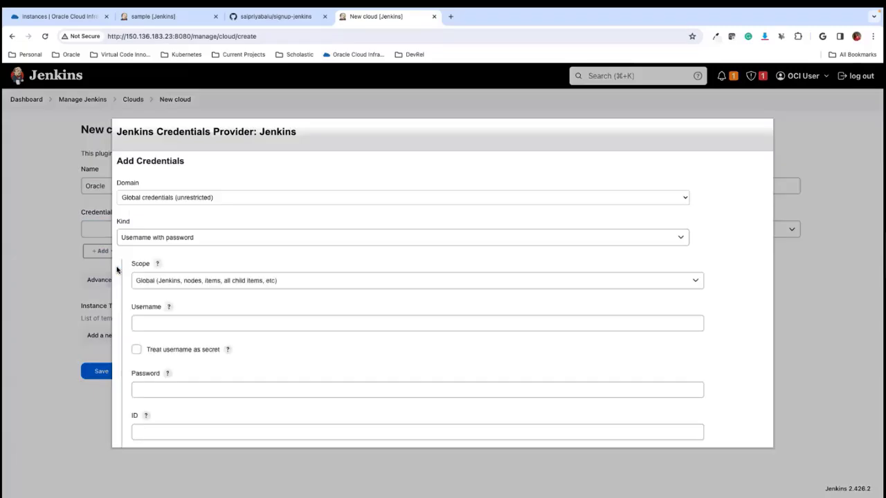
left_click(168, 240)
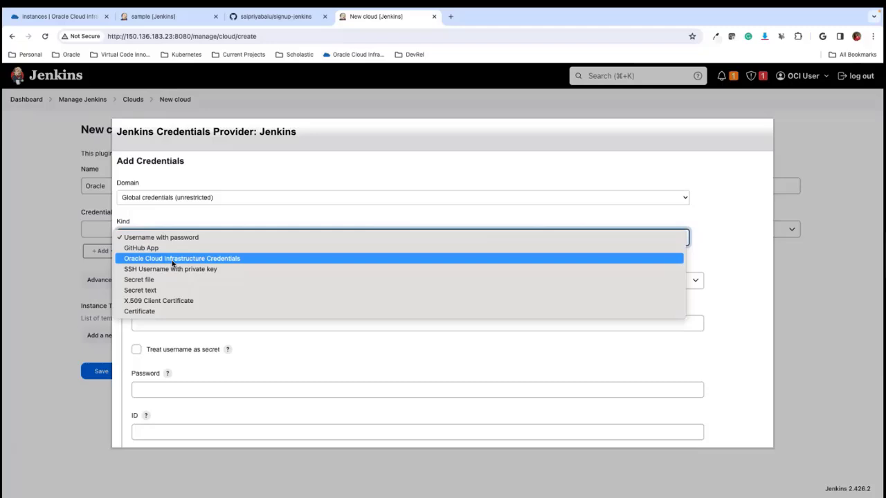
left_click(173, 260)
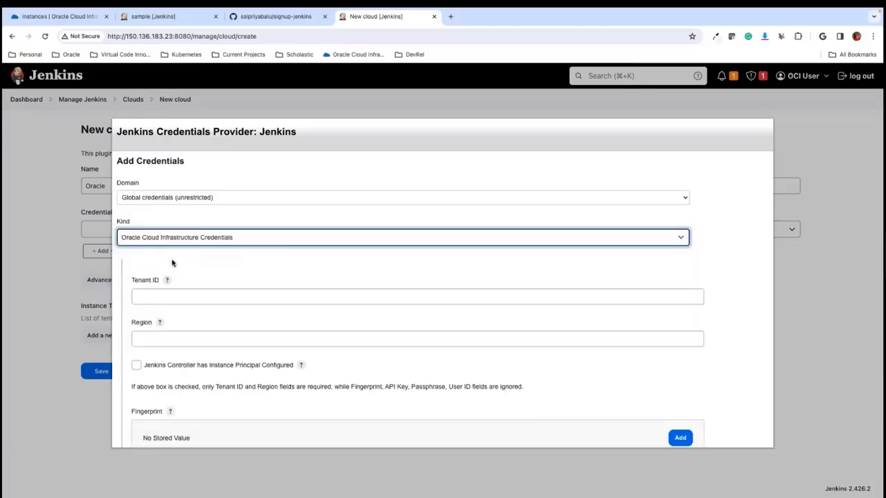
- Duplicate the Oracle Cloud console's browser tab, open the tenancy details there, and copy the tenancy OCID for the Tenant ID
left_click(171, 295)
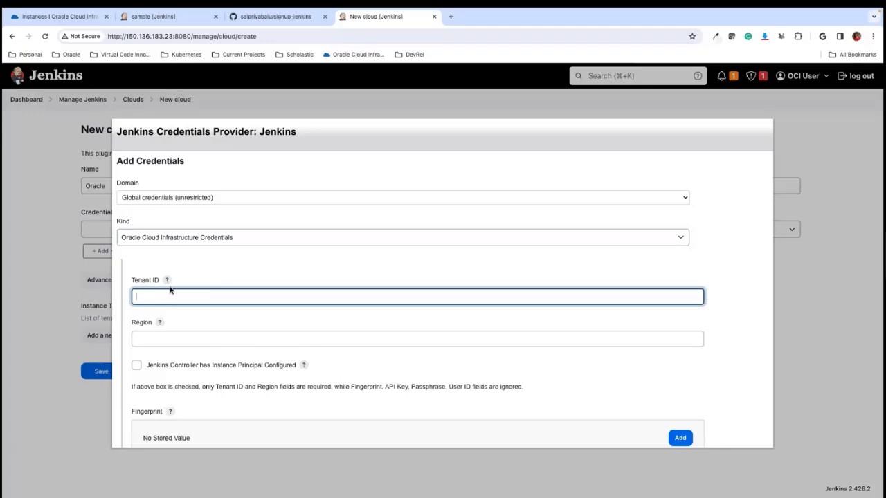
scroll(154, 294, "down", 1)
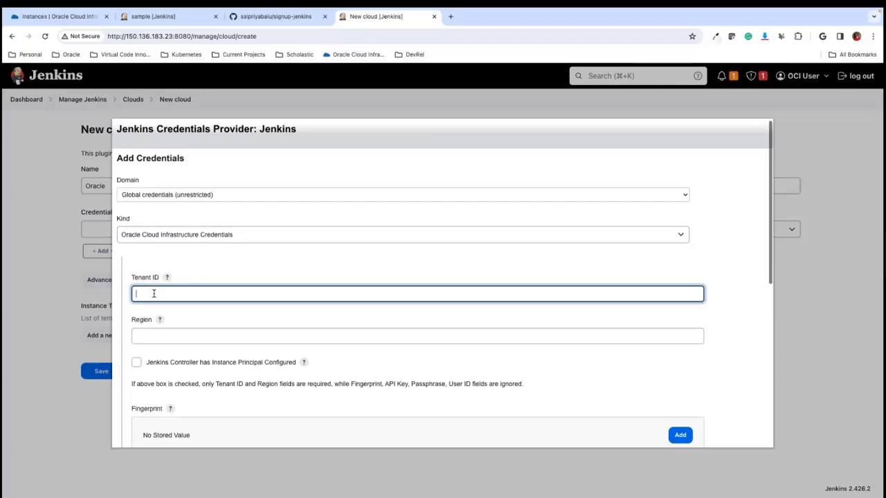
left_click(67, 19)
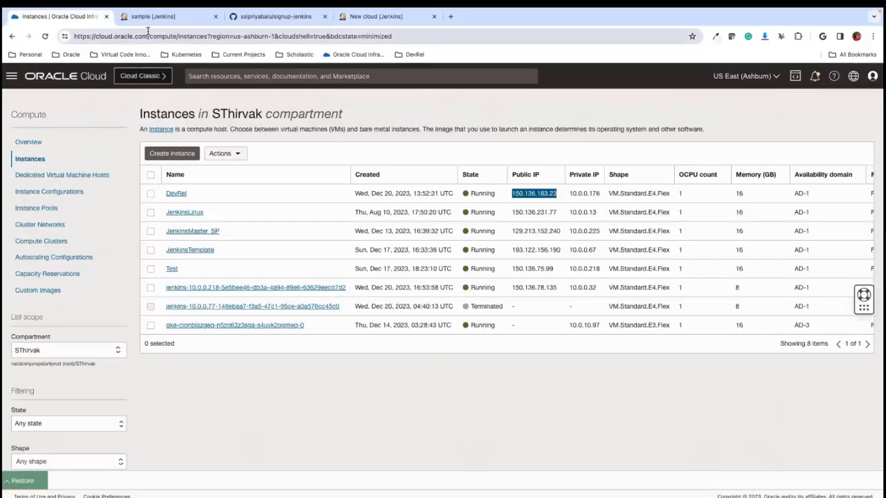
right_click(59, 15)
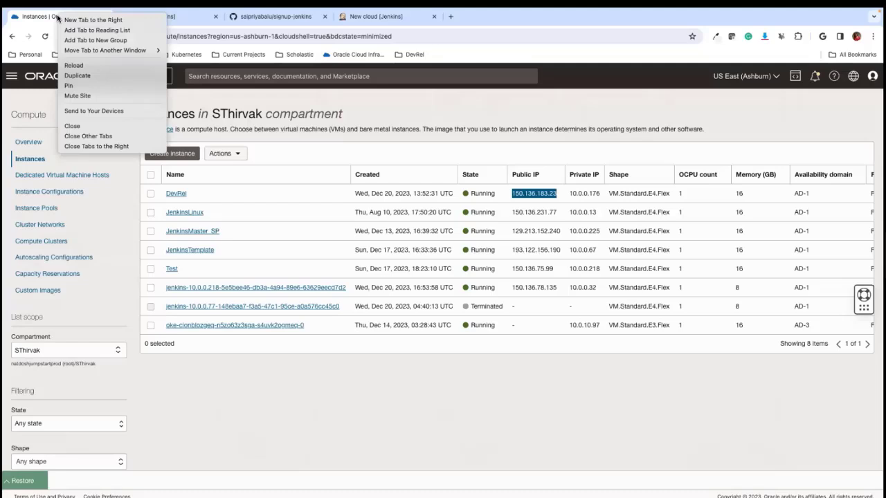
left_click(85, 77)
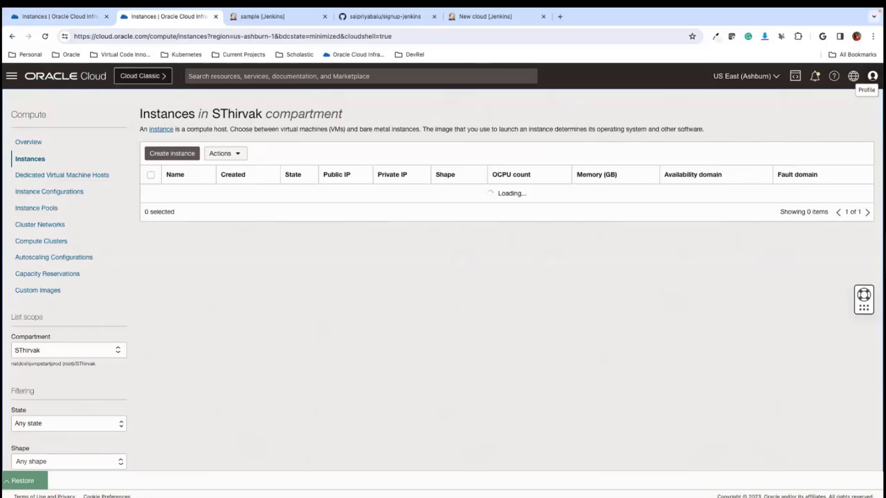
left_click(872, 76)
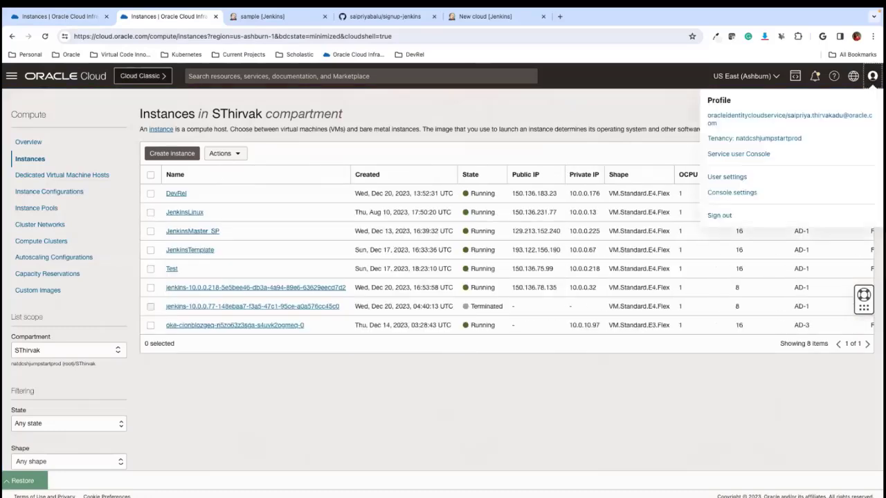
left_click(732, 141)
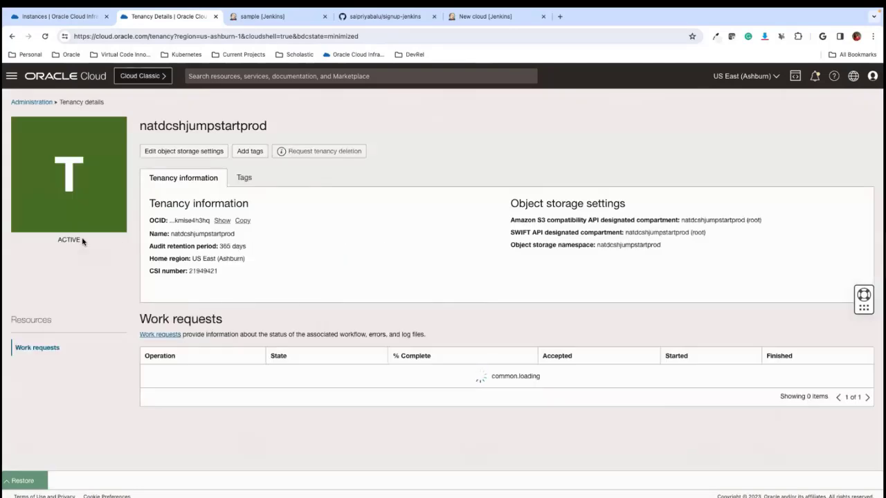
left_click(244, 223)
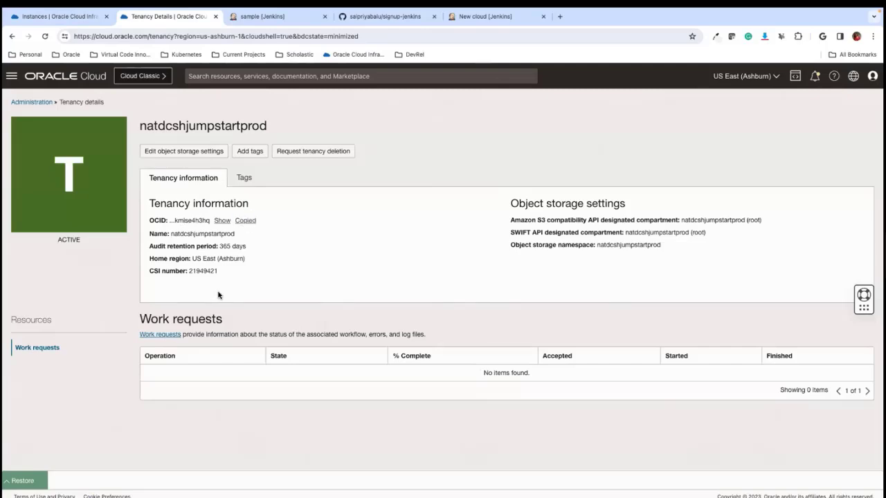
- Return to the Jenkins credentials form, paste the tenancy OCID as the Tenant ID, and set the region to us-ashburn-1
key("ctrl+Left")
key("ctrl+Right")
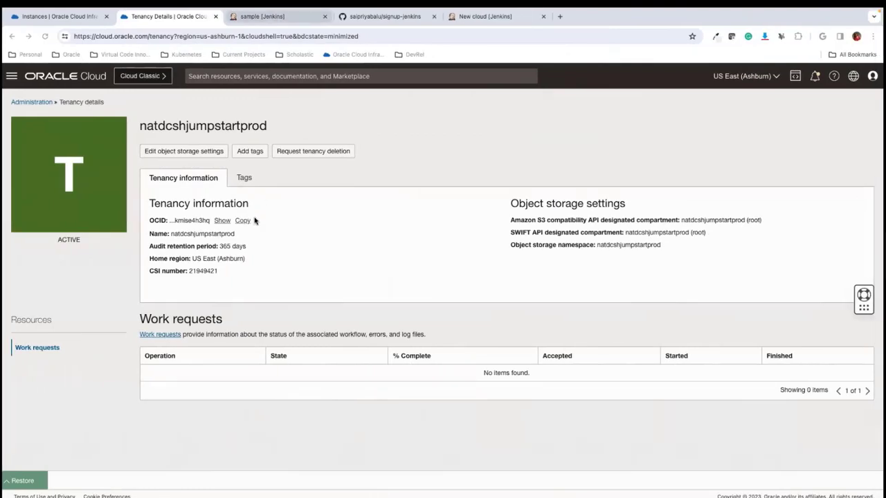
left_click(275, 18)
left_click(494, 17)
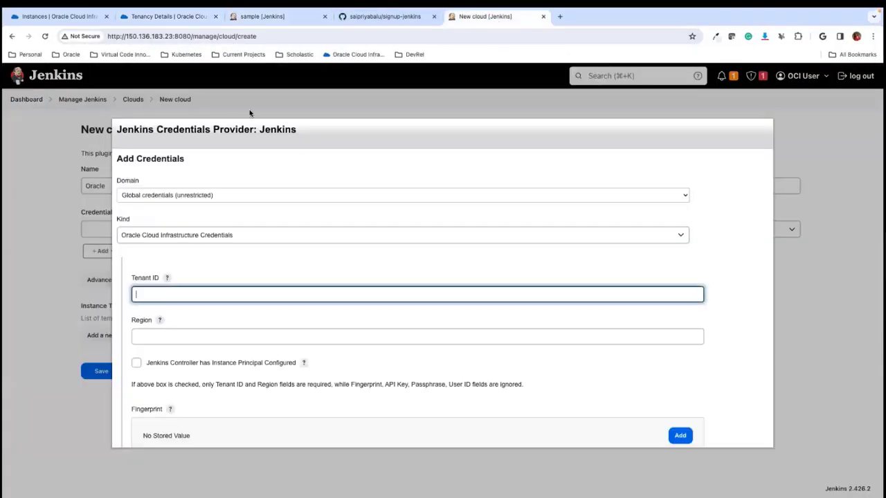
type("ocid1.tenancy.oc1..aaaaaaaapox4qeg75qpeqjruuqxe7ybflk5utmt5cwwtdukuphkmise4h3hq")
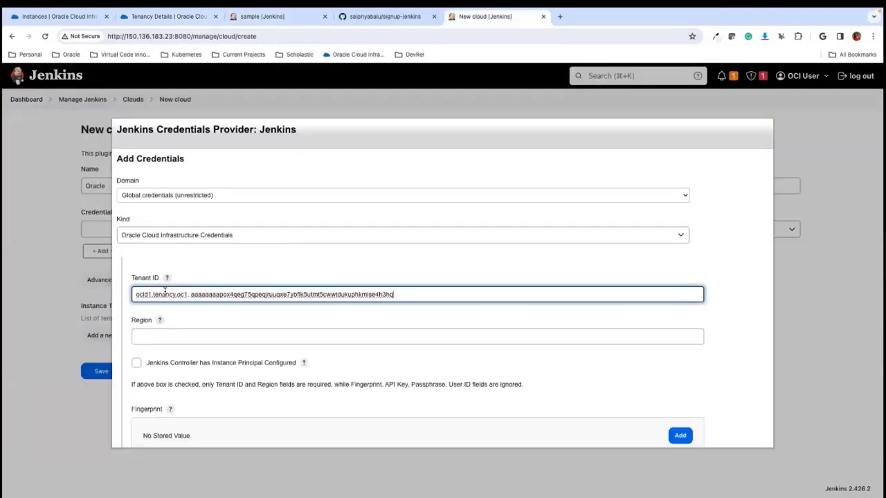
left_click(169, 341)
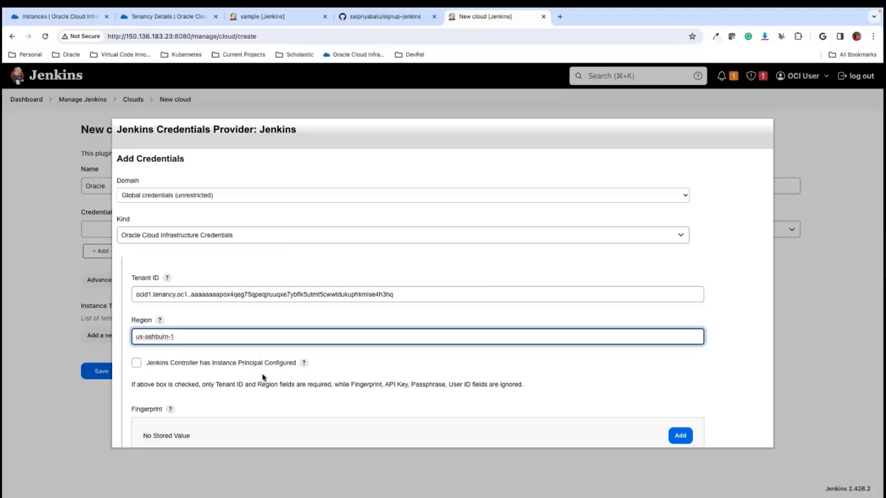
- Switch to the Oracle Cloud console, open the user profile's API keys, and select the fingerprint of the key created May 2, 2023
scroll(225, 381, "down", 1)
scroll(225, 383, "down", 1)
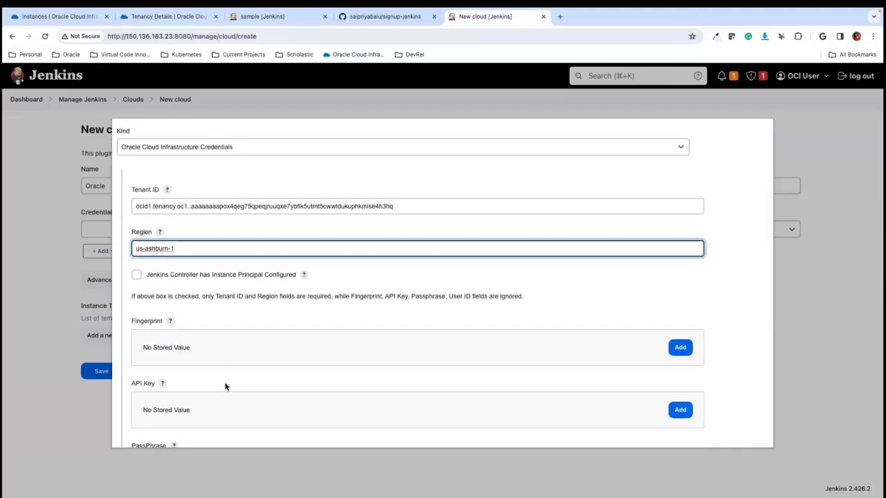
left_click(71, 19)
left_click(144, 19)
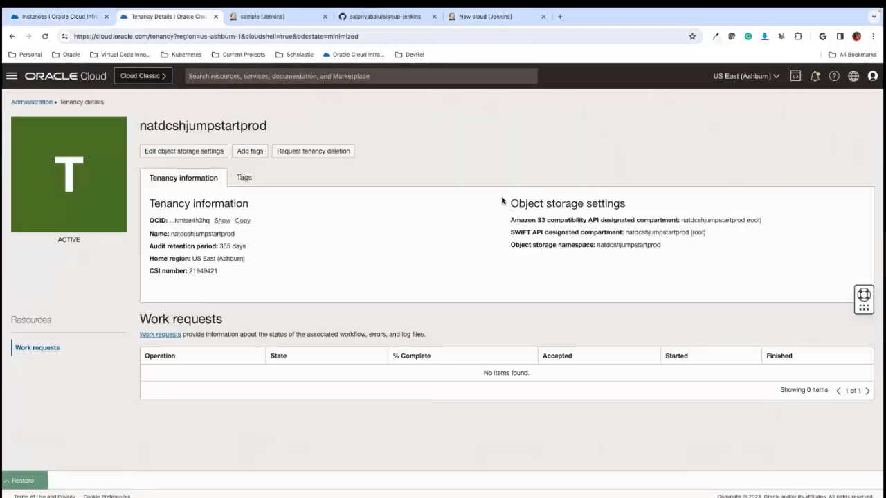
left_click(873, 76)
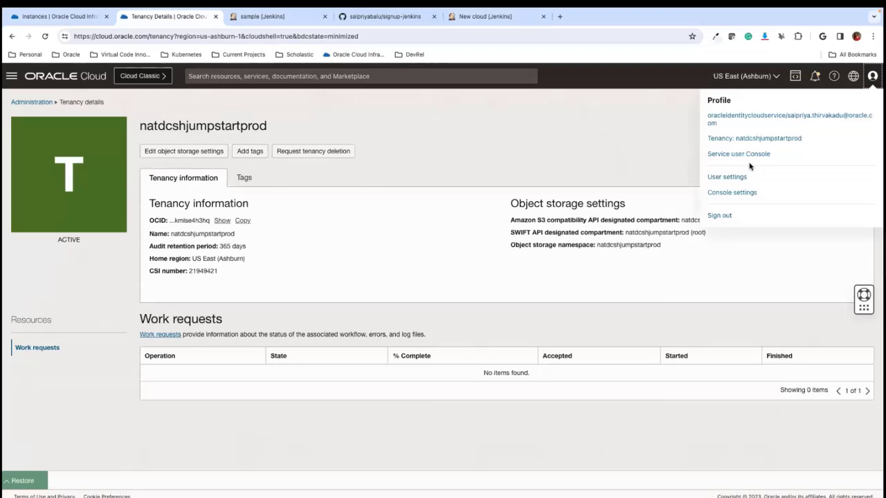
left_click(780, 119)
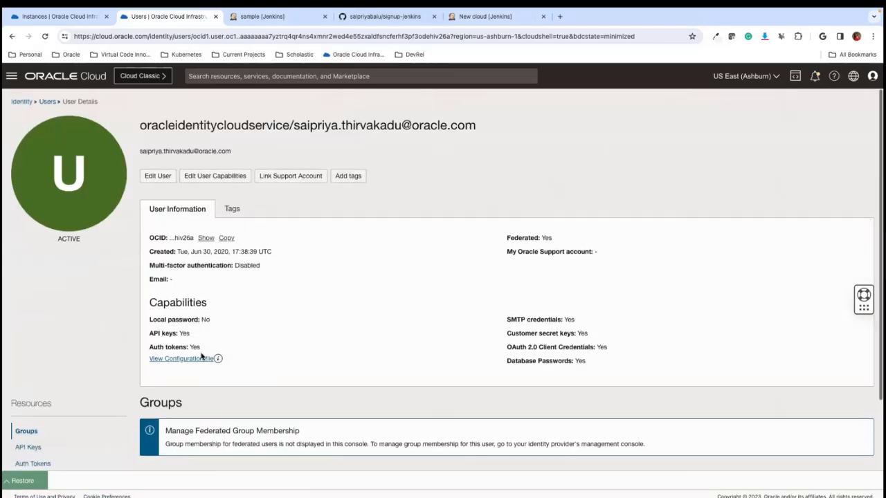
scroll(201, 357, "down", 2)
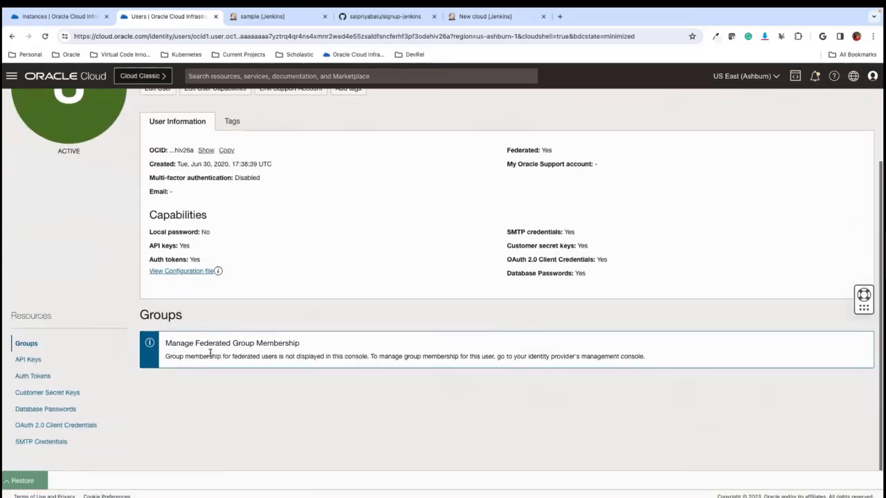
left_click(28, 361)
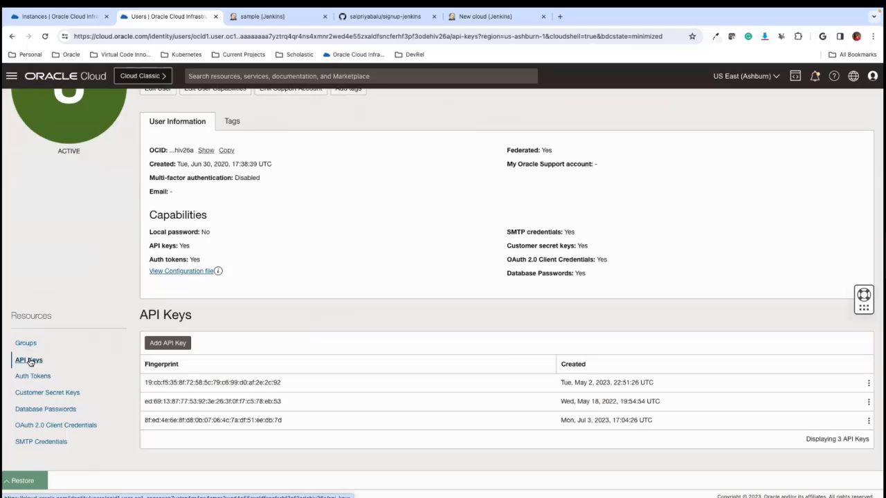
left_click_drag(289, 385, 144, 383)
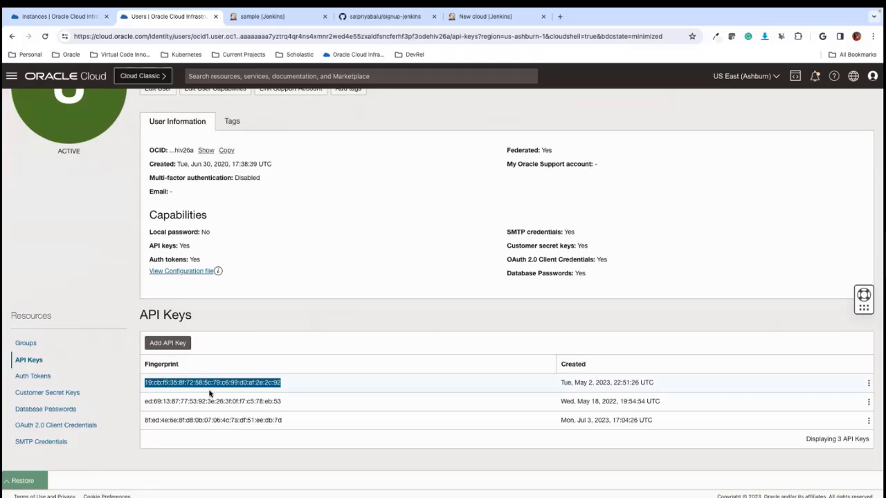
- Generate a new API key pair, download its private and public keys, and leave without adding it to the user
left_click(170, 345)
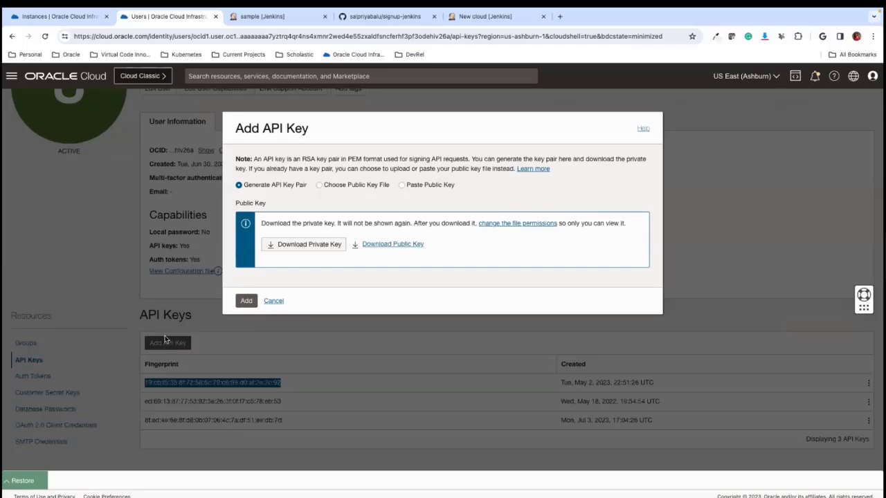
left_click(297, 245)
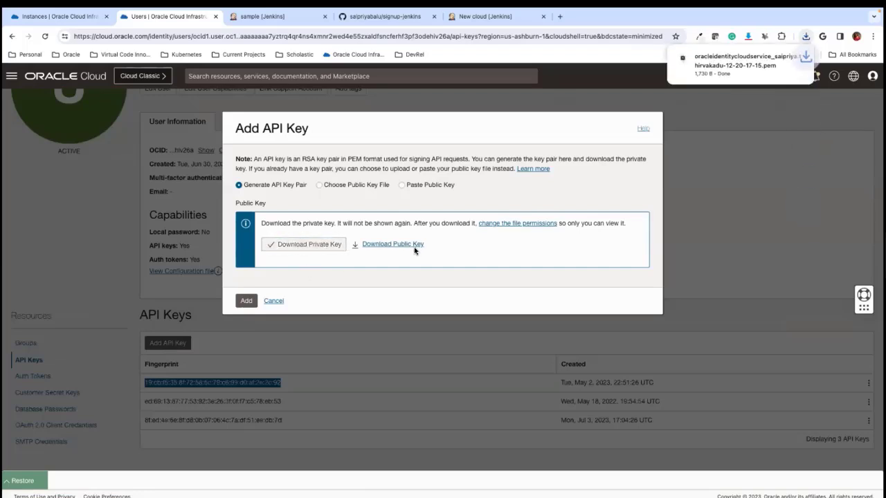
left_click(405, 245)
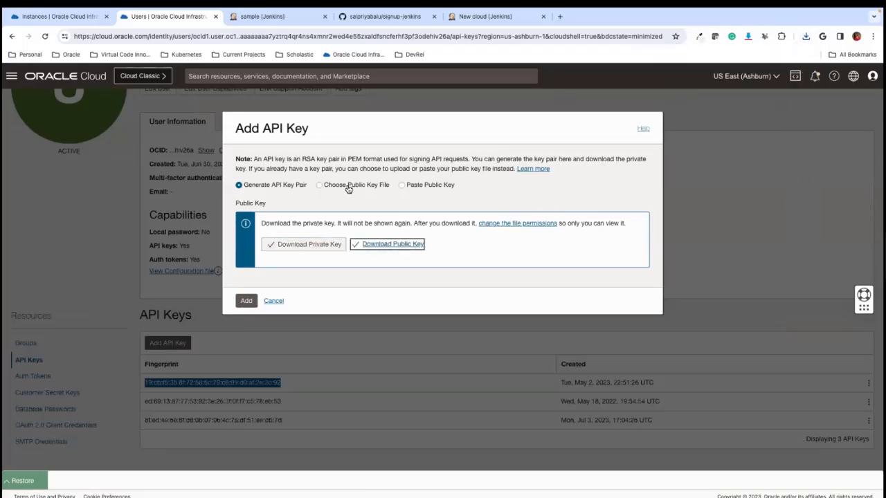
left_click(248, 300)
left_click(279, 303)
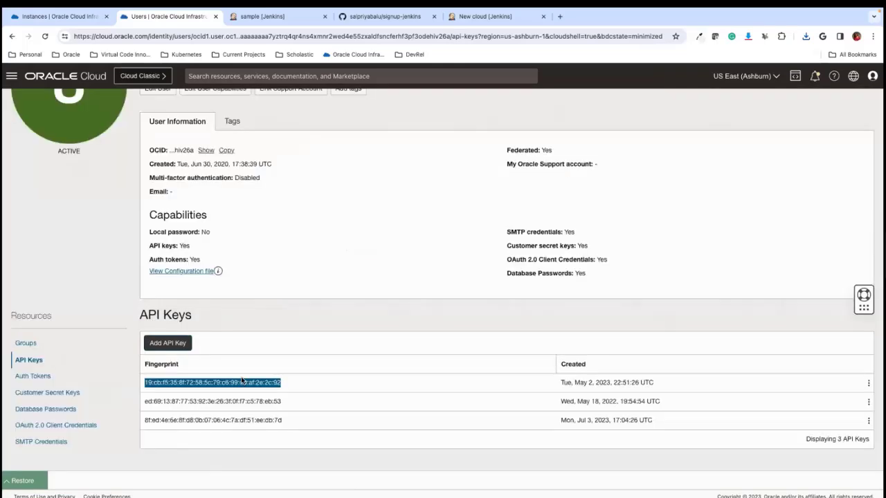
- Copy the selected API key fingerprint, close the sample job's browser tab, and return to the Jenkins credentials form
right_click(242, 383)
left_click(258, 383)
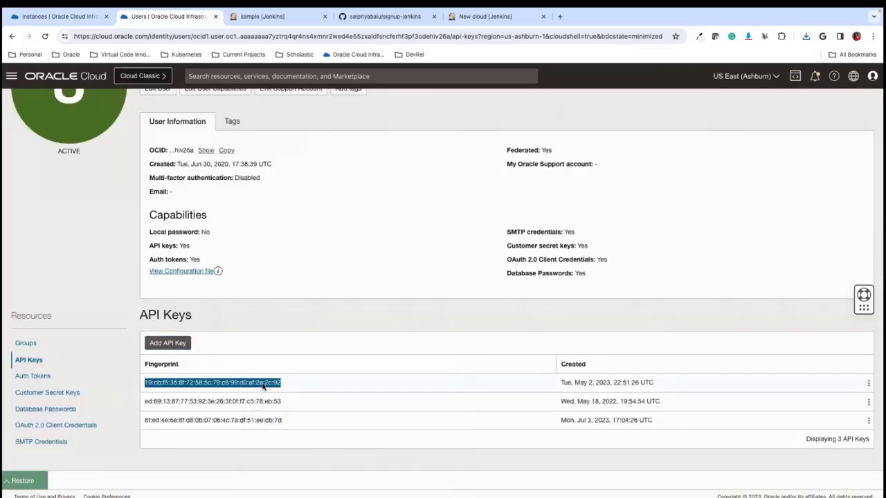
left_click(277, 17)
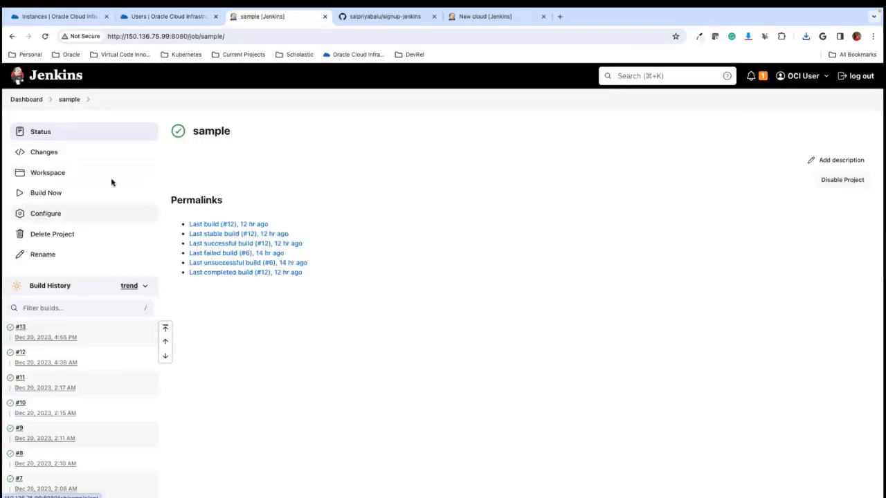
left_click(324, 16)
left_click(350, 17)
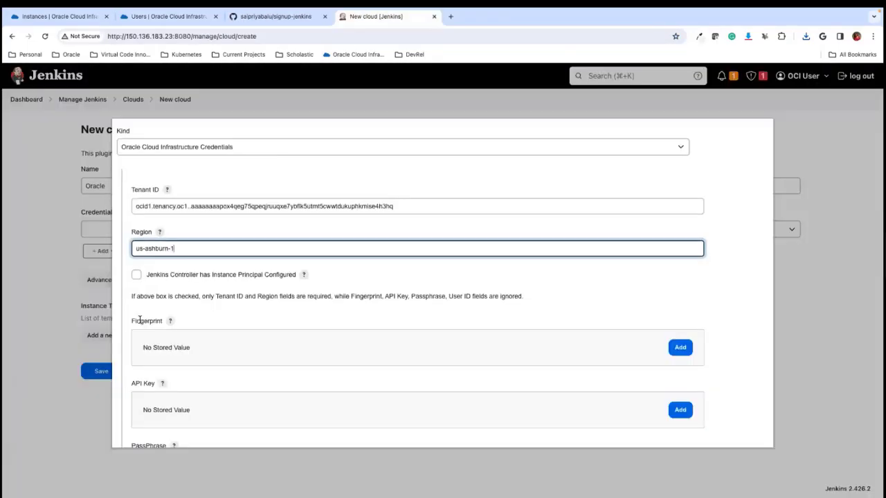
- Add the copied API key fingerprint as the Fingerprint of the Jenkins credential
scroll(180, 358, "down", 2)
left_click(675, 289)
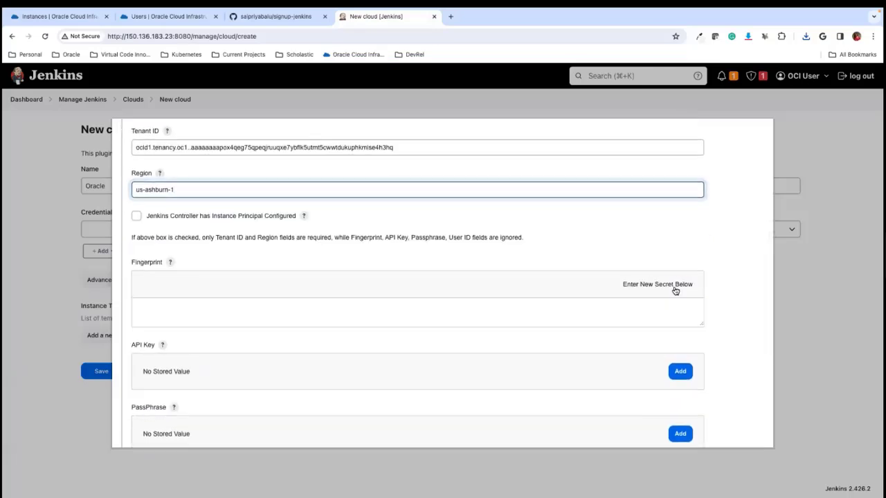
left_click(268, 313)
key("super+v")
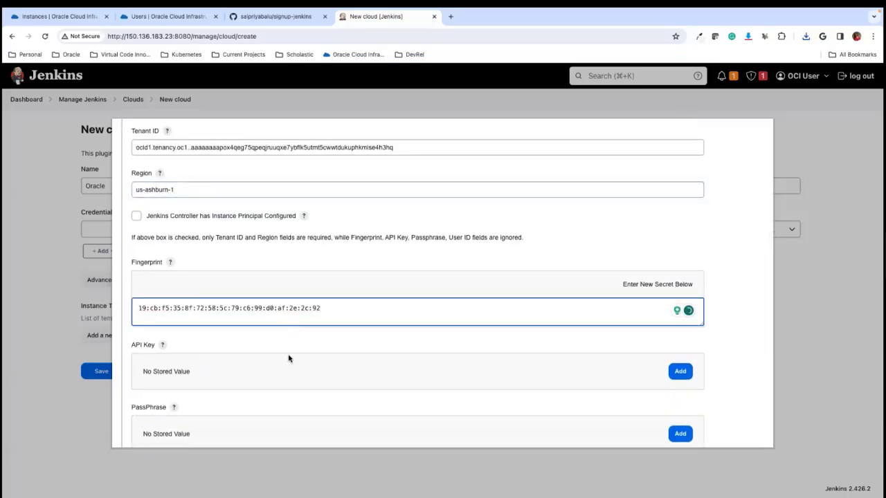
left_click(311, 338)
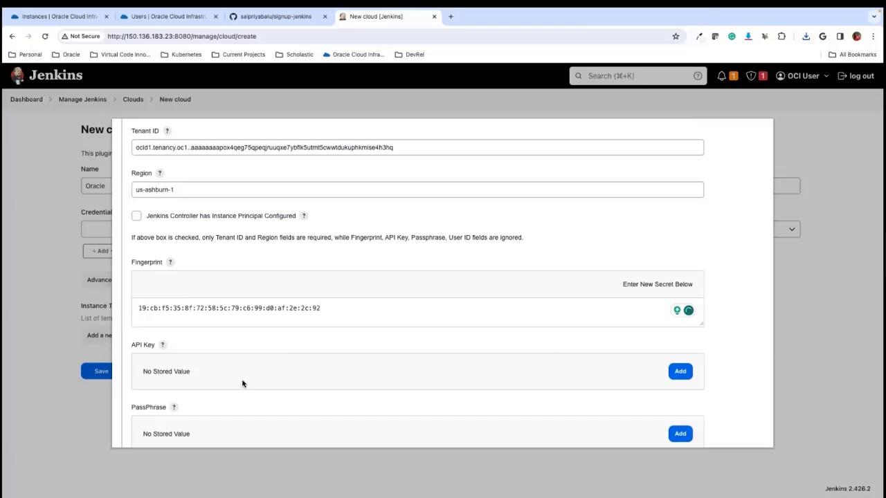
- Start a new API Key entry in the credential, and open oci_api_key.pem from Finder's .oci folder in TextEdit
left_click(680, 371)
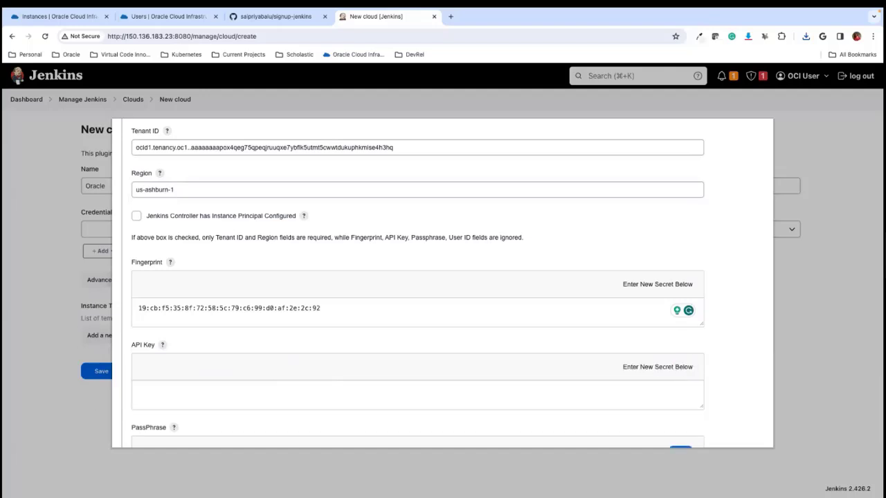
key("super+Tab")
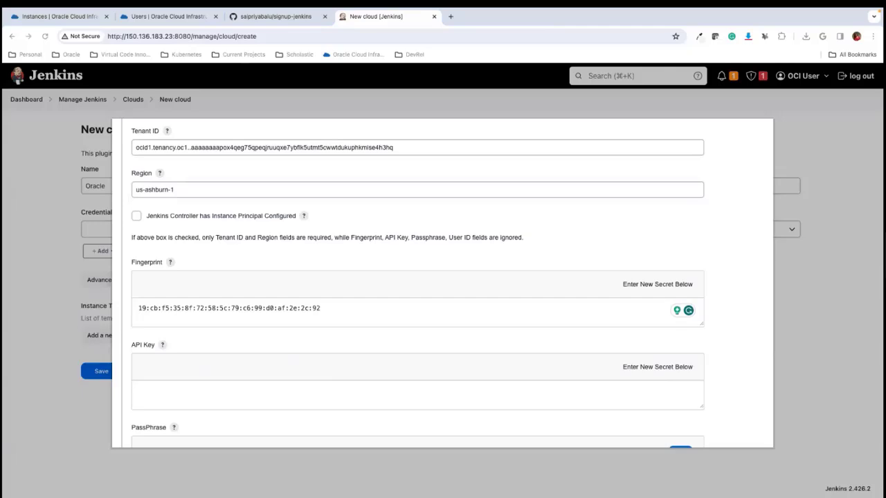
key("ctrl+Left")
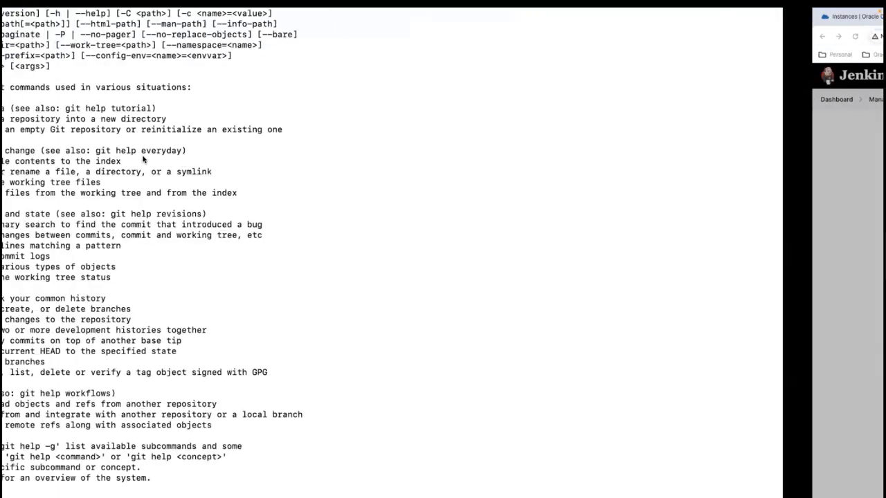
key("ctrl+Left")
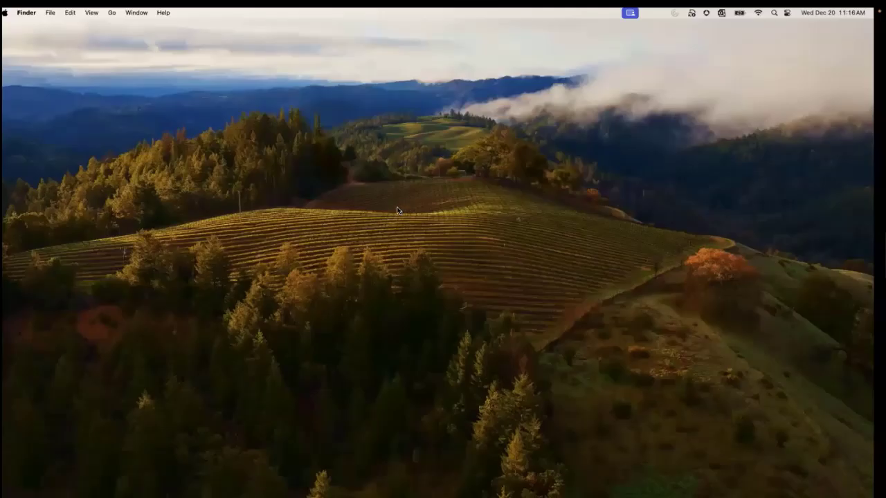
left_click(406, 211)
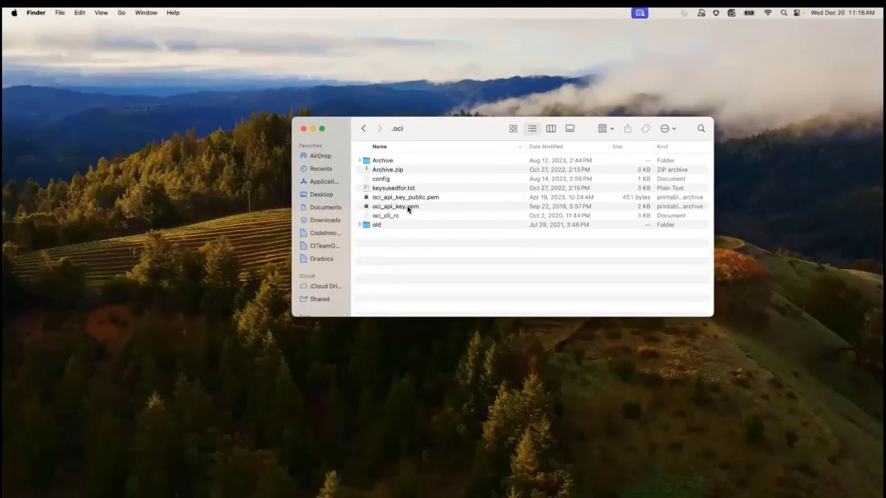
right_click(408, 207)
mouse_move(505, 223)
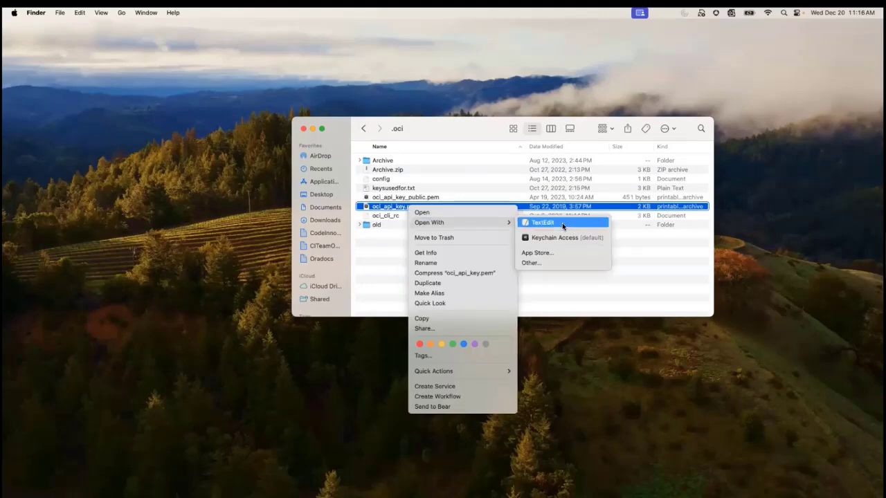
left_click(562, 223)
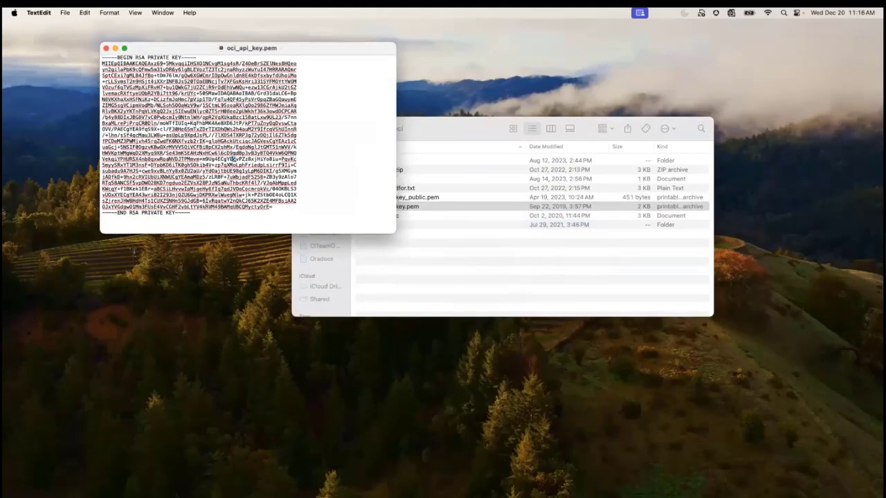
- Copy the entire private key from oci_api_key.pem and paste it as the API Key in the Jenkins credentials form
key("super+a")
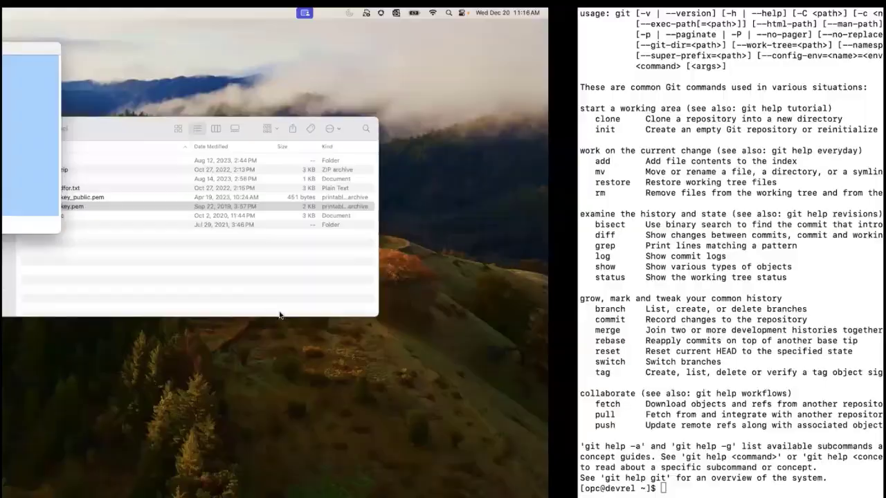
key("ctrl+Right")
key("super+v")
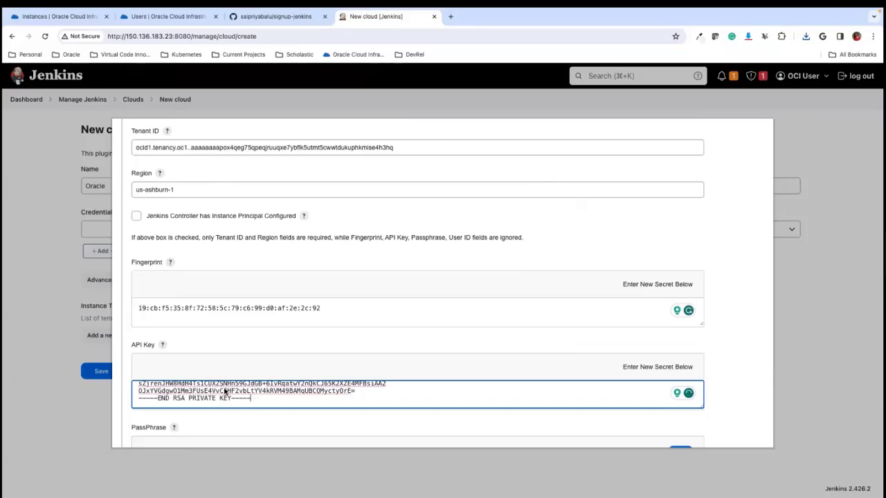
key("ctrl+Left")
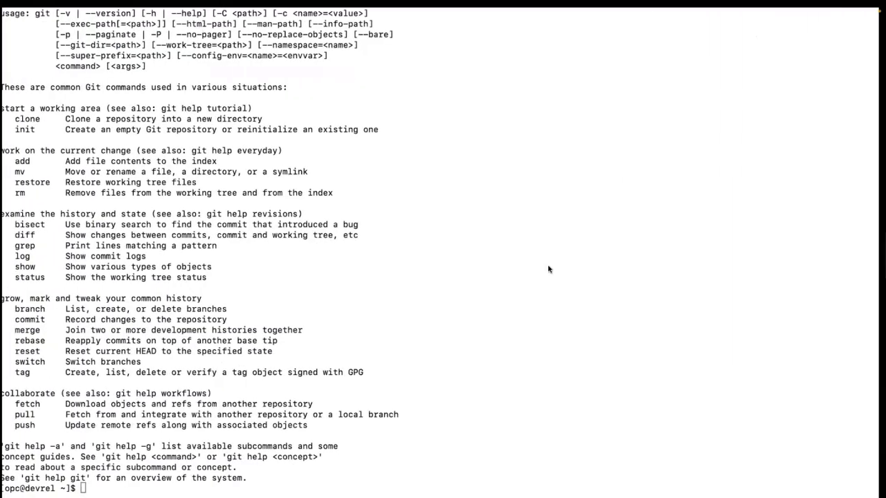
key("ctrl+Left")
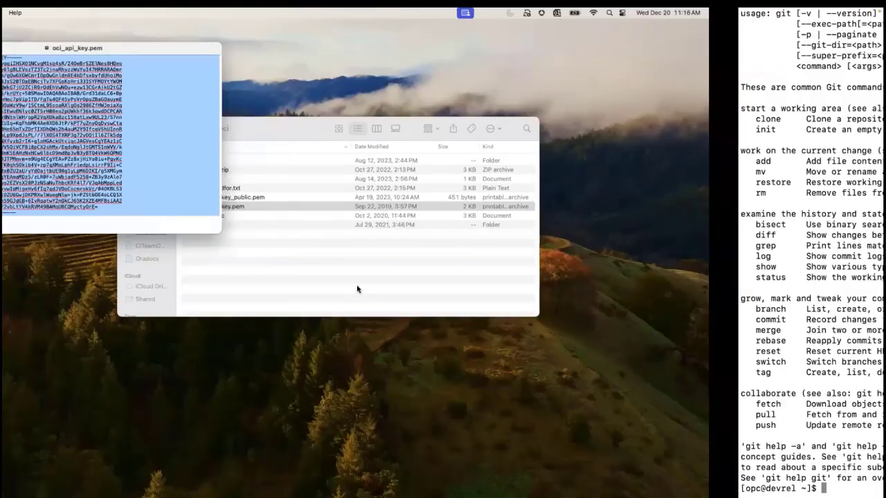
key("ctrl+Right")
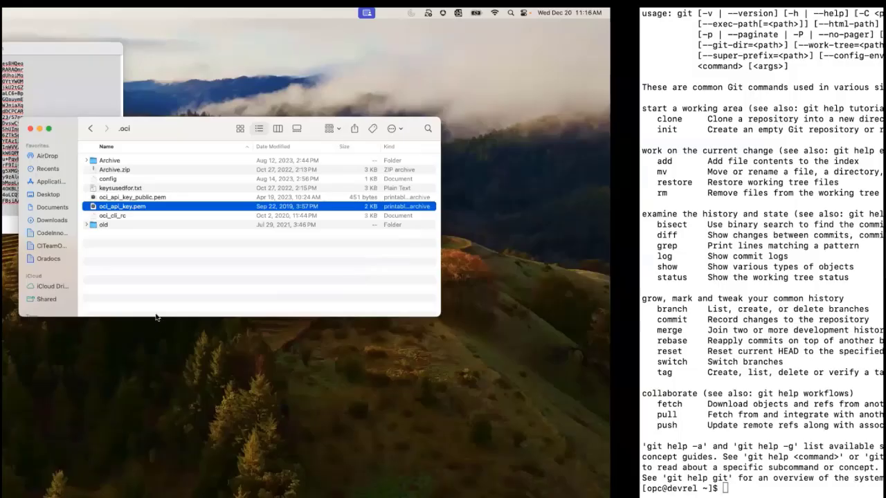
key("ctrl+Right")
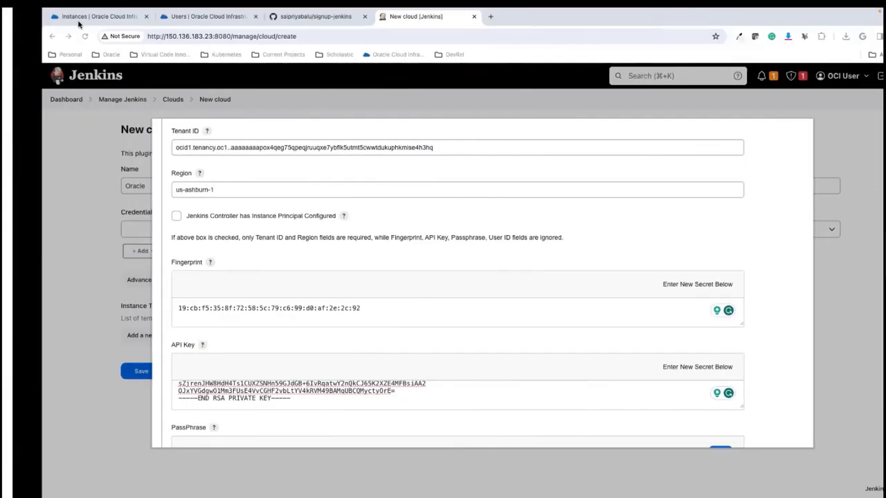
- Switch to the user's details in the Oracle Cloud console, show the full user OCID, and copy it
left_click(173, 20)
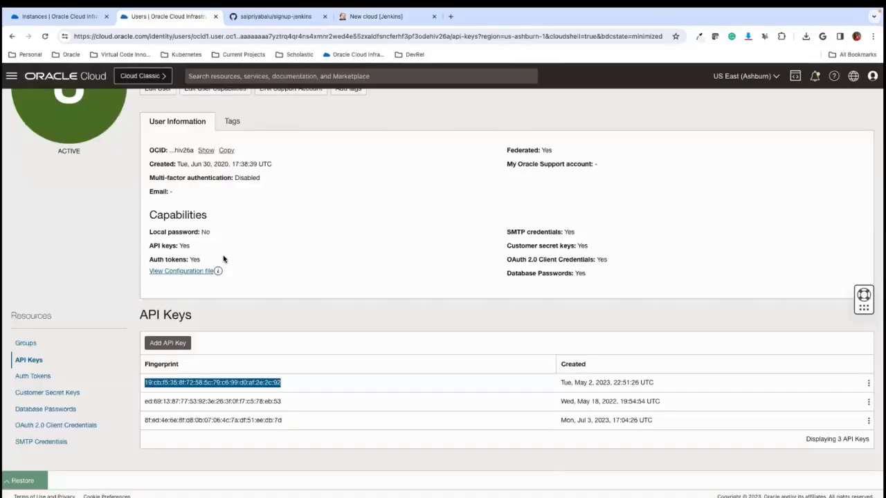
scroll(194, 249, "up", 3)
left_click(207, 238)
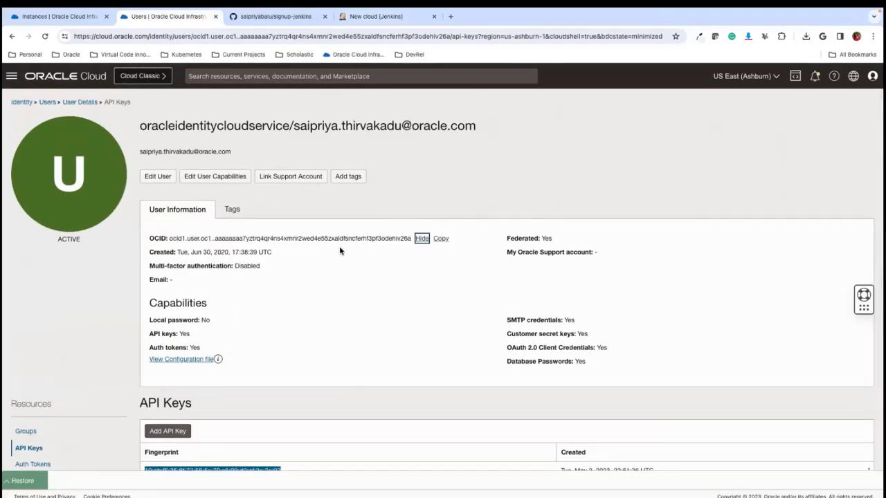
left_click(443, 239)
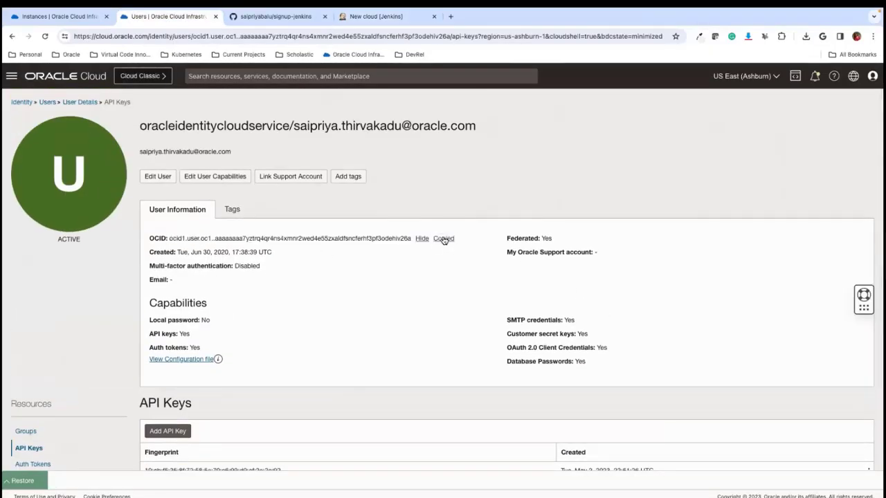
- Return to the Jenkins credentials form and paste the copied user OCID as the User ID
left_click(72, 17)
left_click(302, 21)
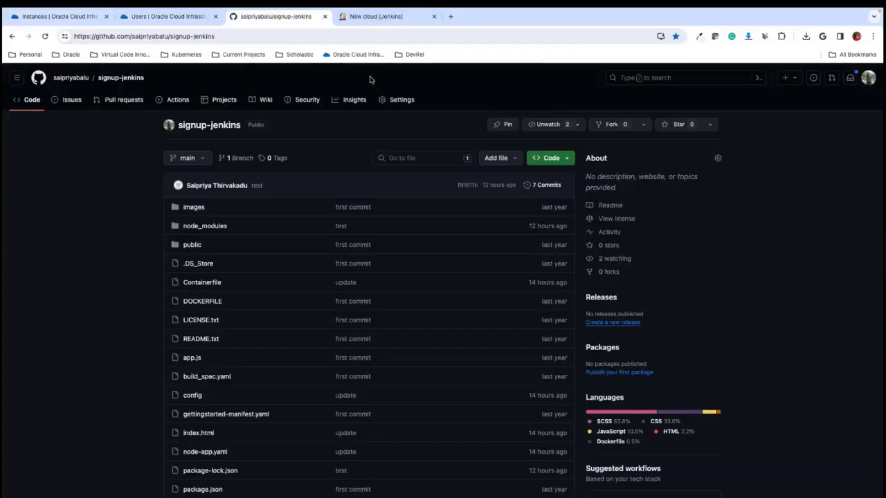
key("ctrl+Tab")
type("ocid1.user.oc1..aaaaaaaa7yztrq4qr4ns4xmnr2wed4e55zxaldfsncfernf3pf3odehiy26a")
left_click(256, 360)
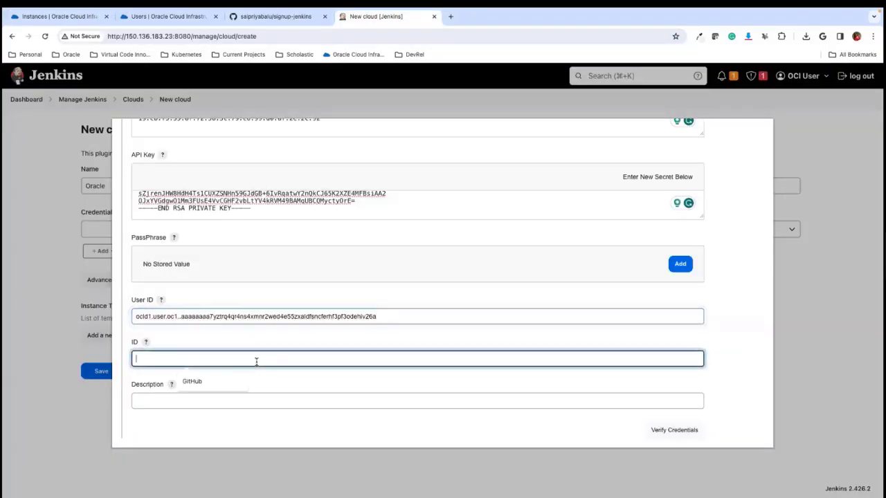
- Set the credential's ID to ocicred and its description to OCI Cred
type("opc")
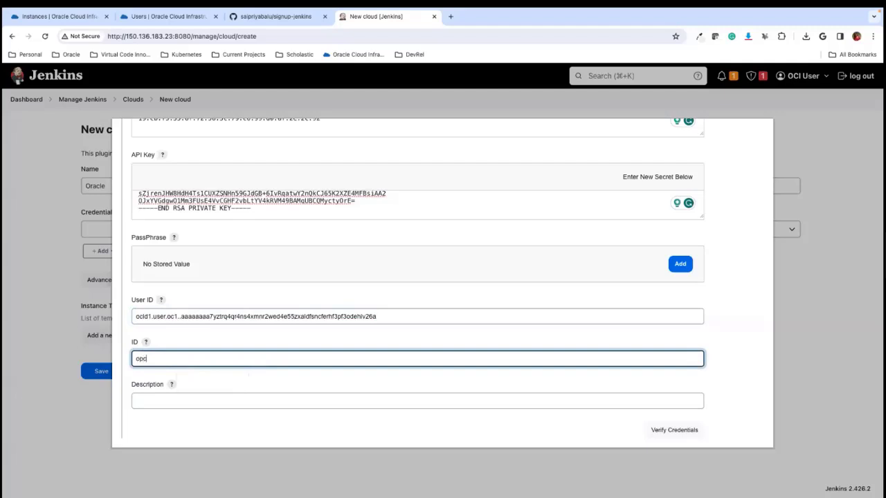
left_click(233, 400)
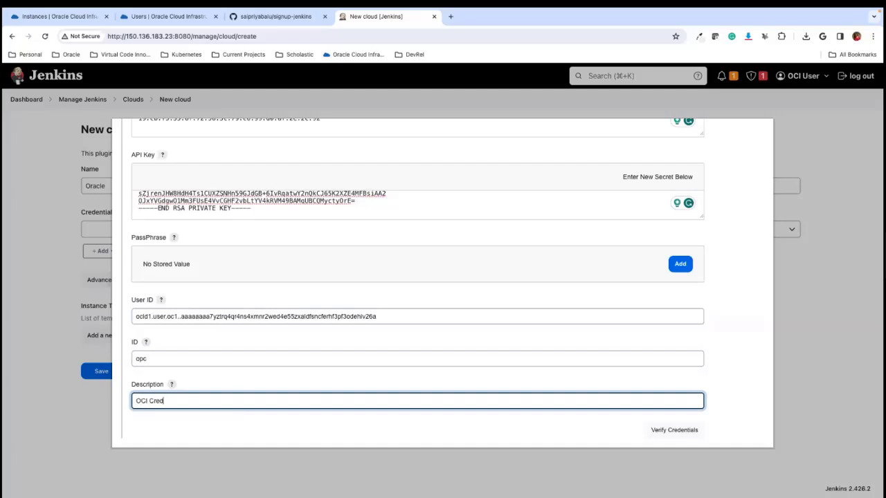
left_click_drag(150, 359, 124, 364)
type("ocicred")
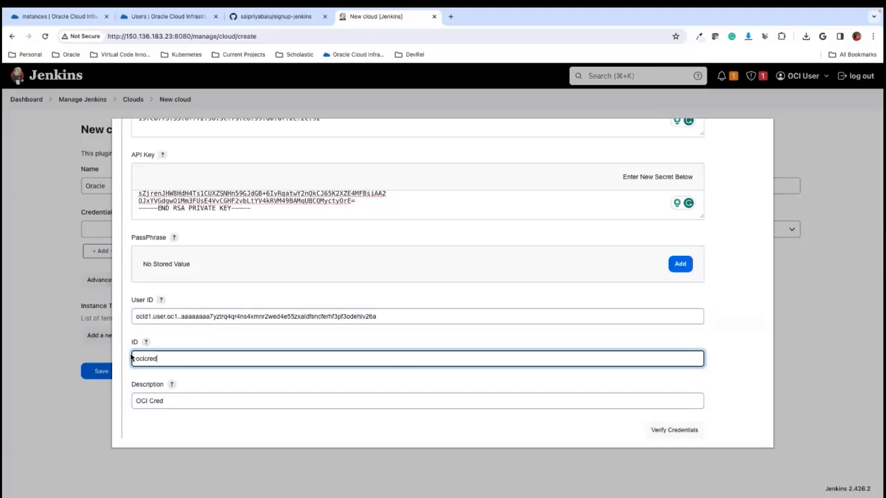
left_click(191, 423)
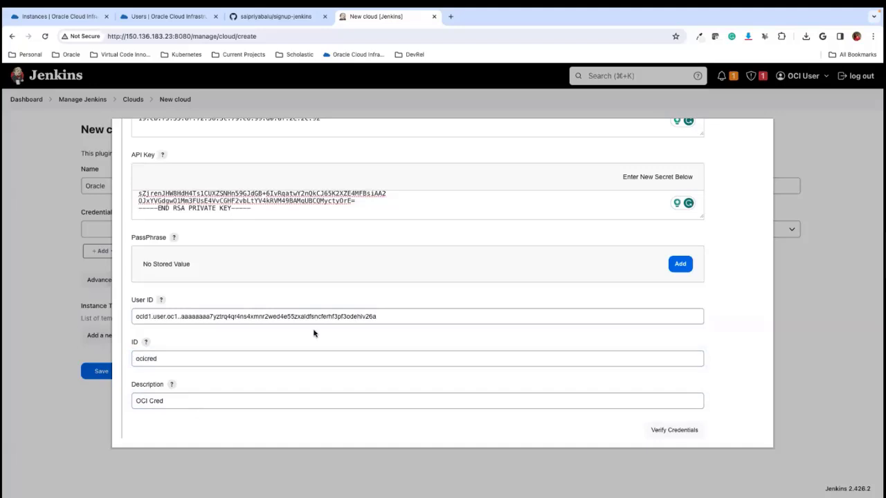
- Verify the OCI credentials and add them to the new Oracle cloud
scroll(316, 333, "up", 1)
scroll(323, 332, "down", 2)
left_click(673, 401)
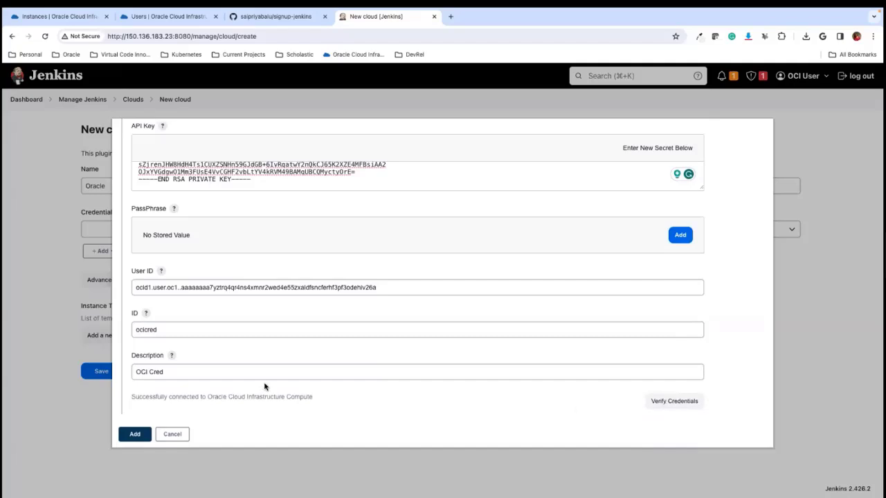
left_click(137, 435)
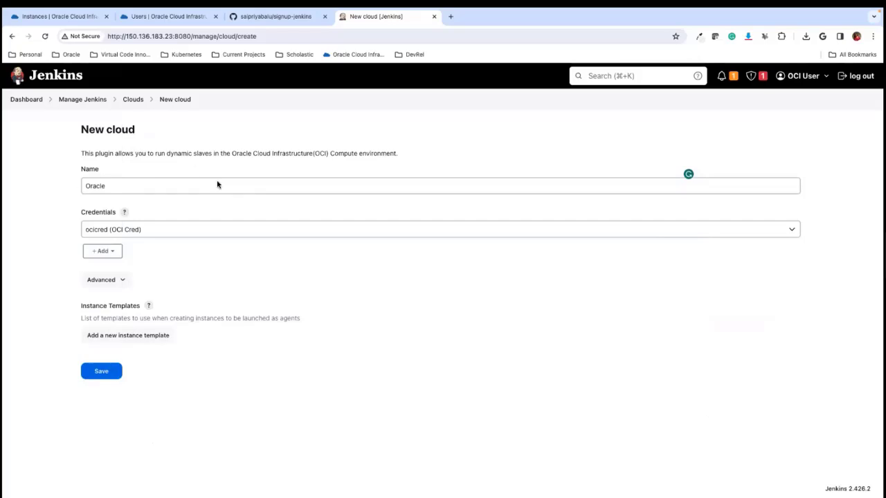
- Add a new instance template to the cloud with the description Jenkins slave
left_click(127, 336)
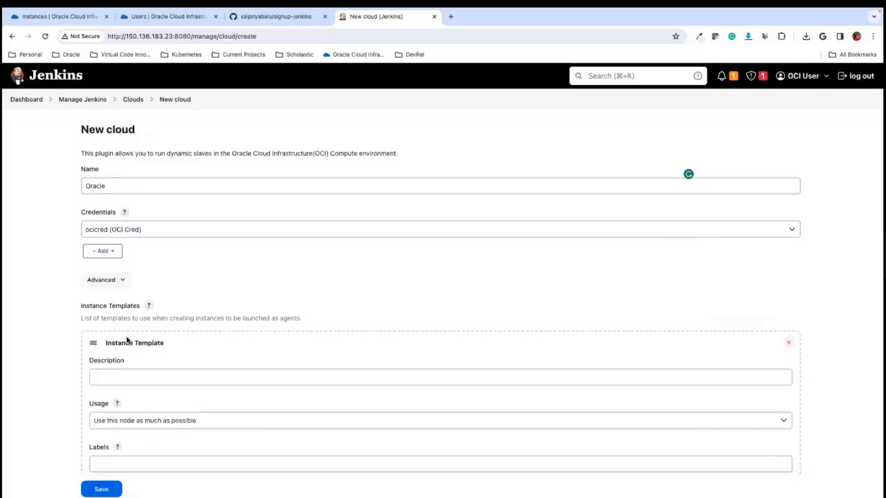
scroll(164, 369, "down", 2)
left_click(113, 315)
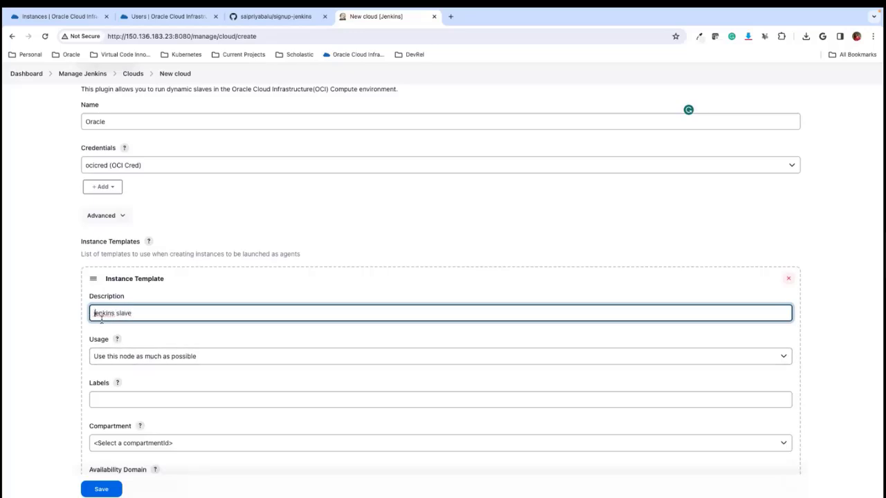
scroll(149, 344, "down", 2)
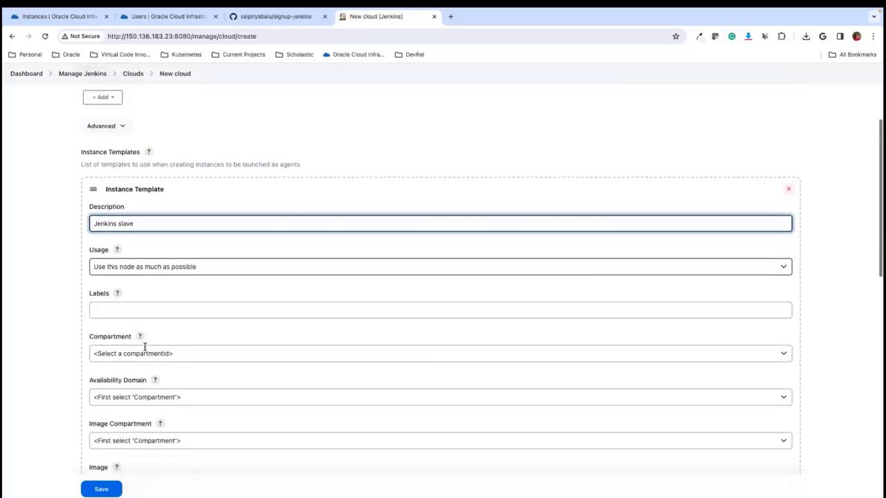
- Set the template's usage to Only build jobs with label expressions matching this node, and its label to jenkinsslave
left_click(174, 268)
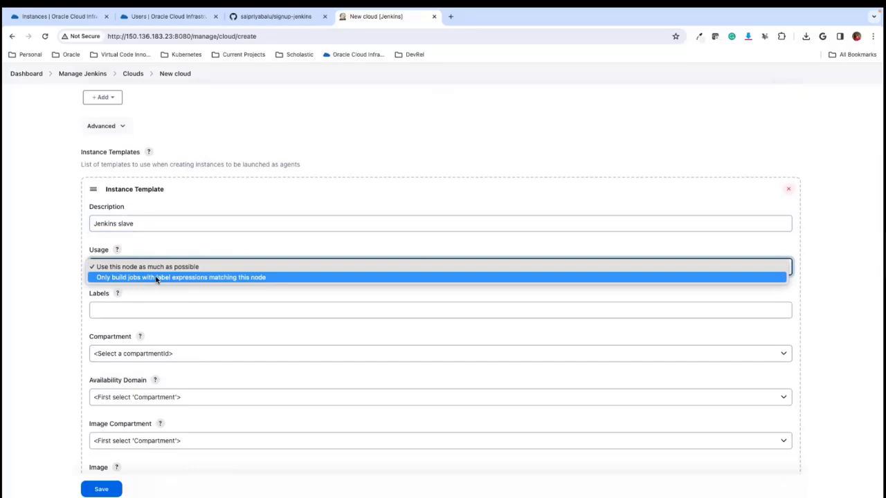
left_click(157, 278)
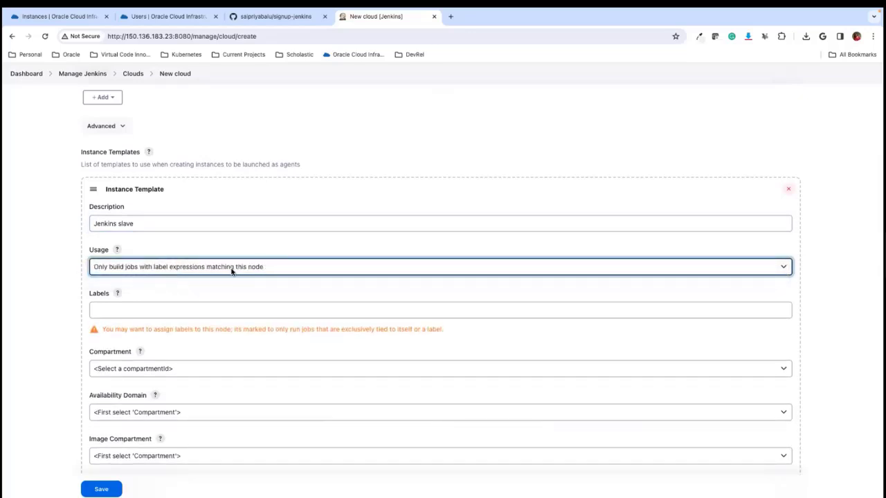
left_click(150, 312)
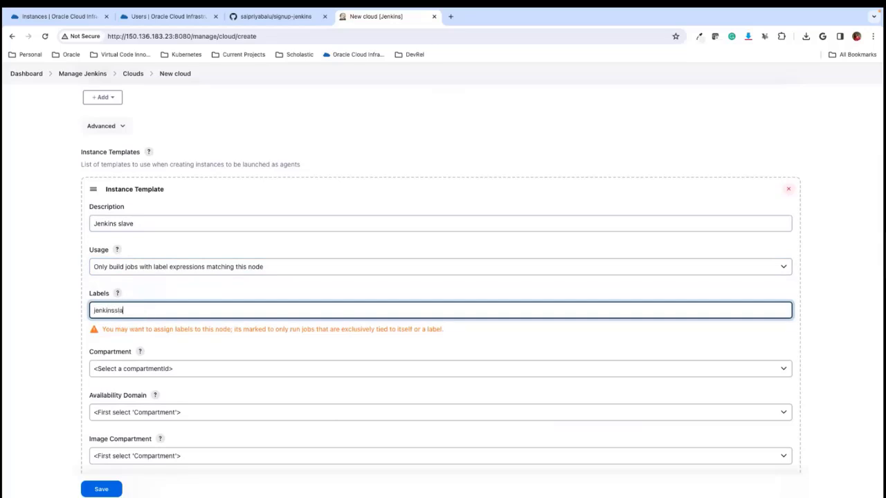
left_click(23, 323)
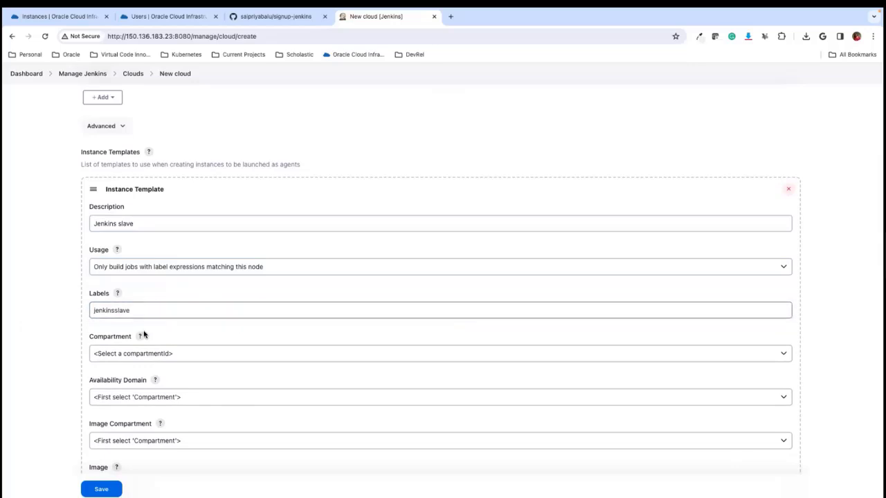
left_click(110, 317)
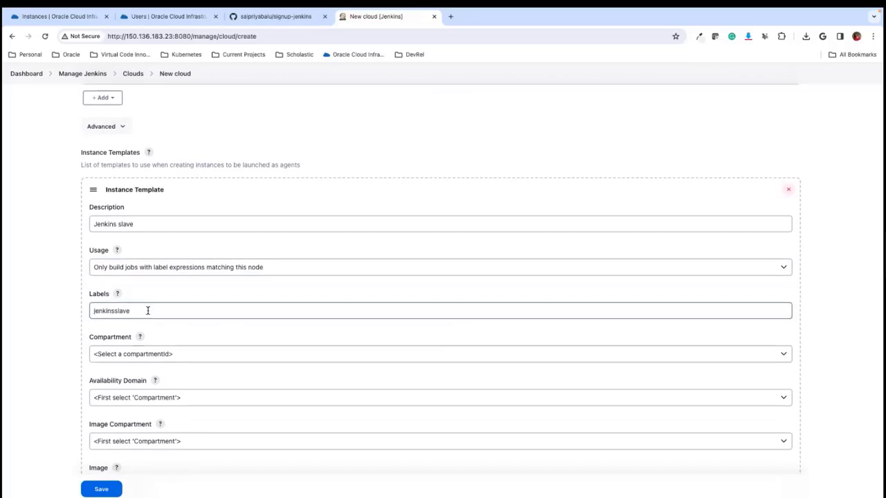
- Set both the Compartment and the Image Compartment of the instance template to SThirvak
left_click(153, 358)
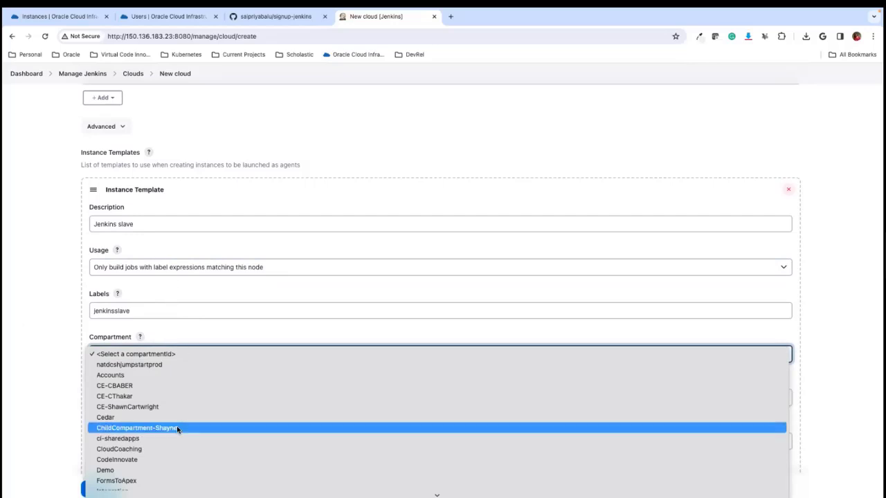
scroll(169, 418, "down", 3)
scroll(168, 422, "down", 3)
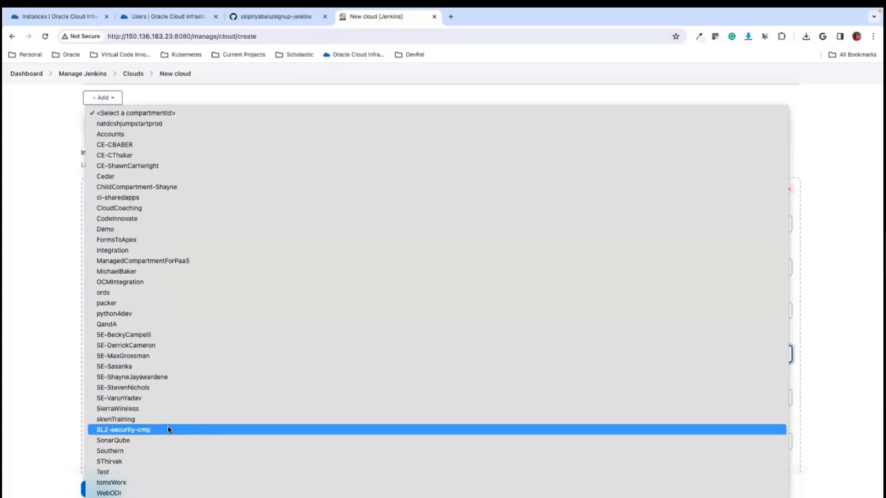
key("Escape")
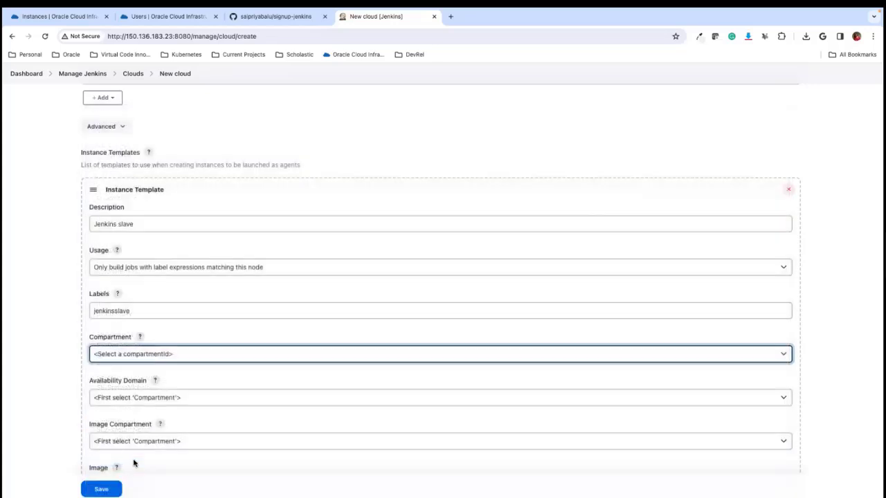
scroll(142, 408, "down", 2)
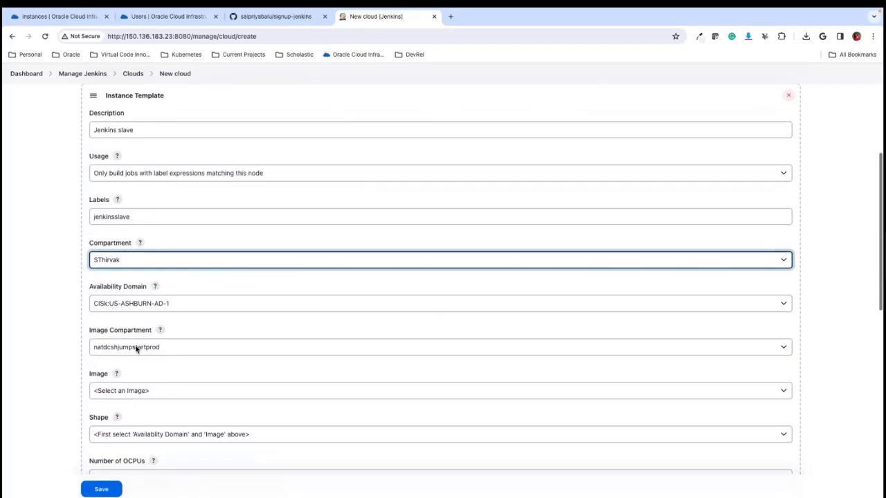
left_click(137, 350)
scroll(137, 450, "down", 5)
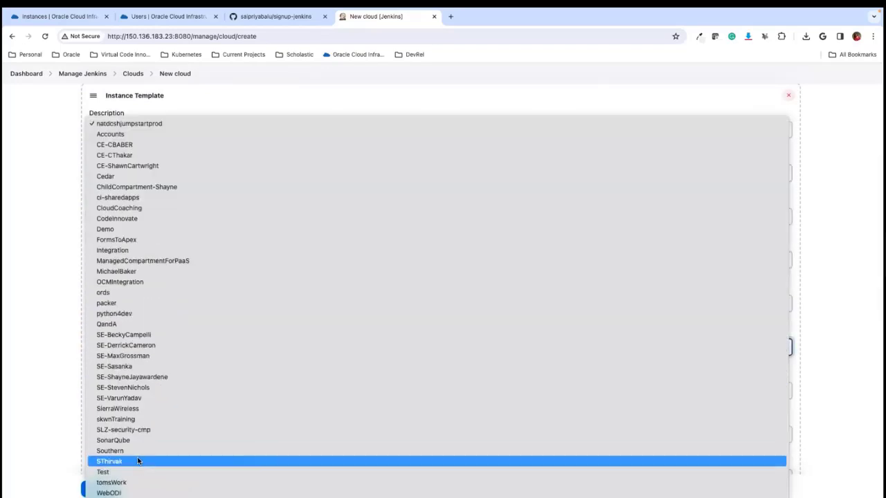
left_click(133, 466)
- Choose the image Oracle-Linux-Cloud-Developer-8.7-2023.04.28-1 and the shape VM.Standard.E4.Flex for the instance template
scroll(119, 416, "down", 2)
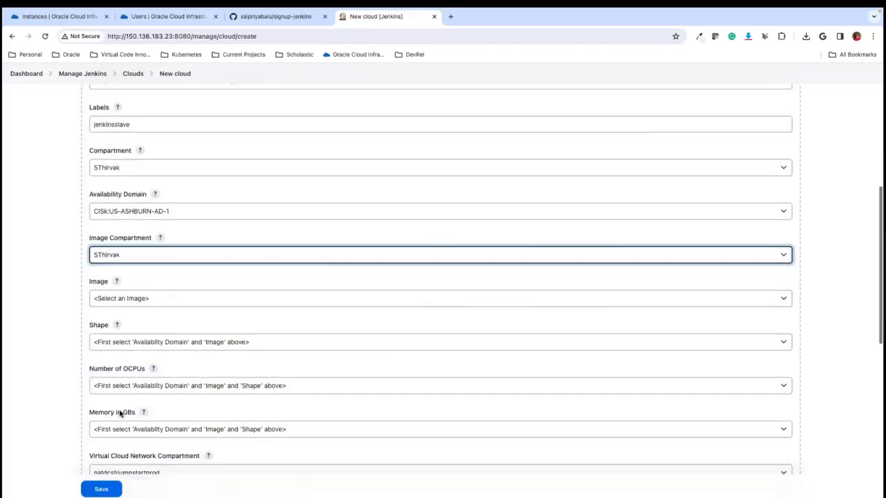
left_click(142, 299)
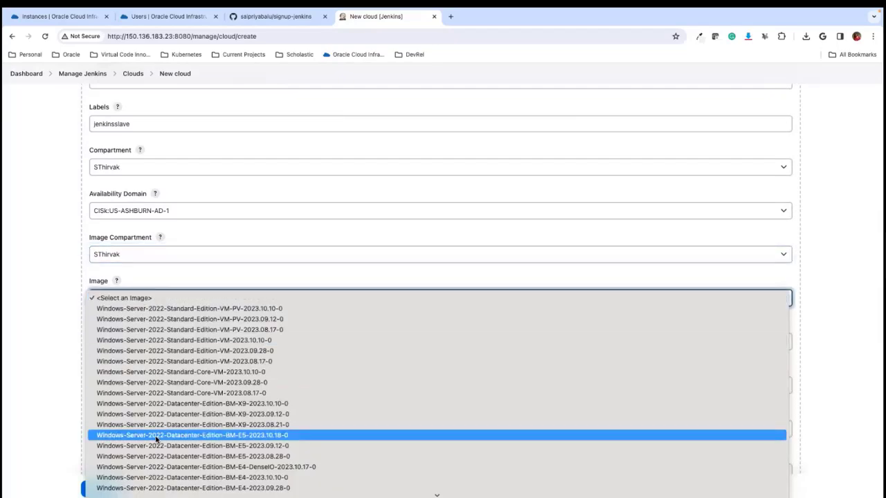
scroll(156, 439, "down", 5)
scroll(157, 439, "down", 10)
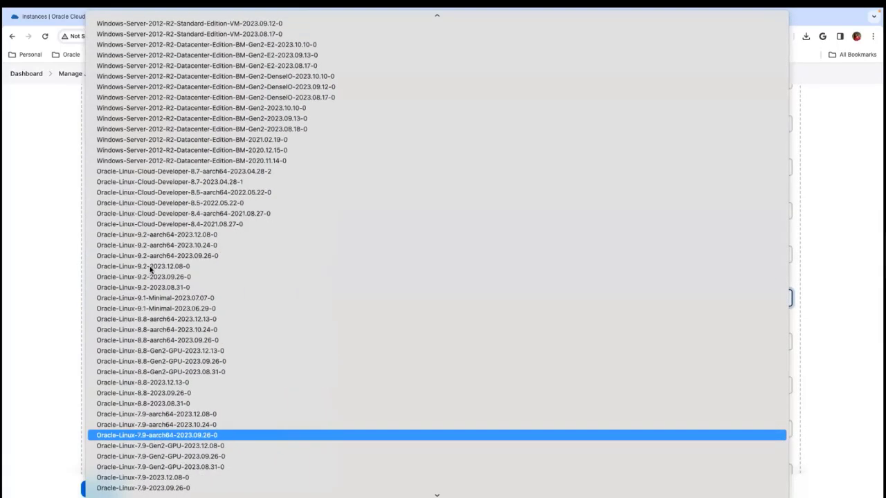
left_click(126, 186)
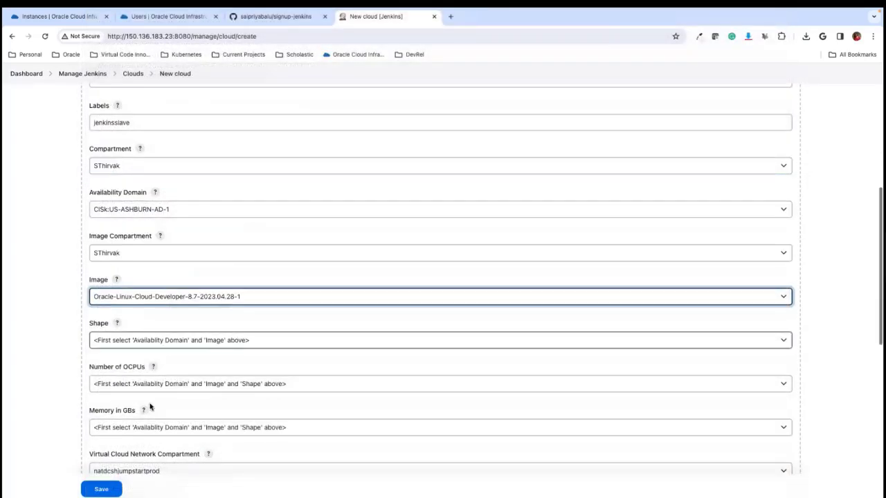
left_click(139, 341)
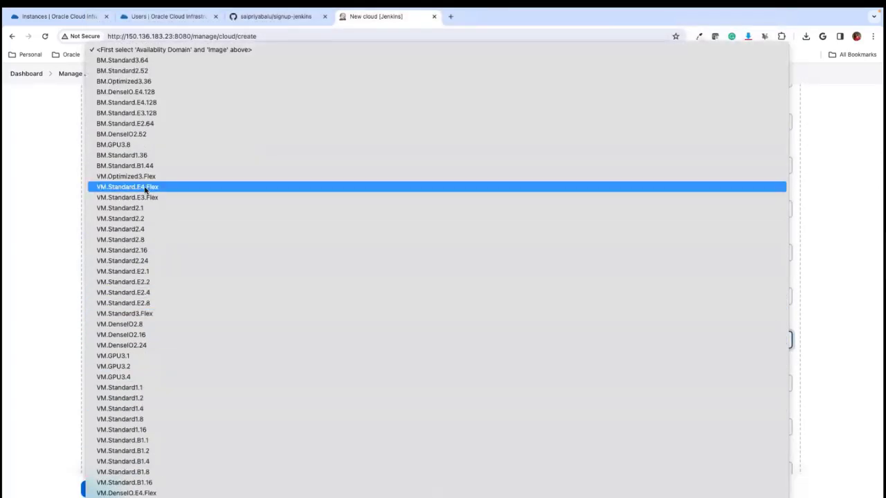
left_click(142, 187)
- Set the template's Virtual Cloud Network Compartment to SThirvak and its Virtual Cloud Network to JenkinsMaster
scroll(142, 385, "down", 1)
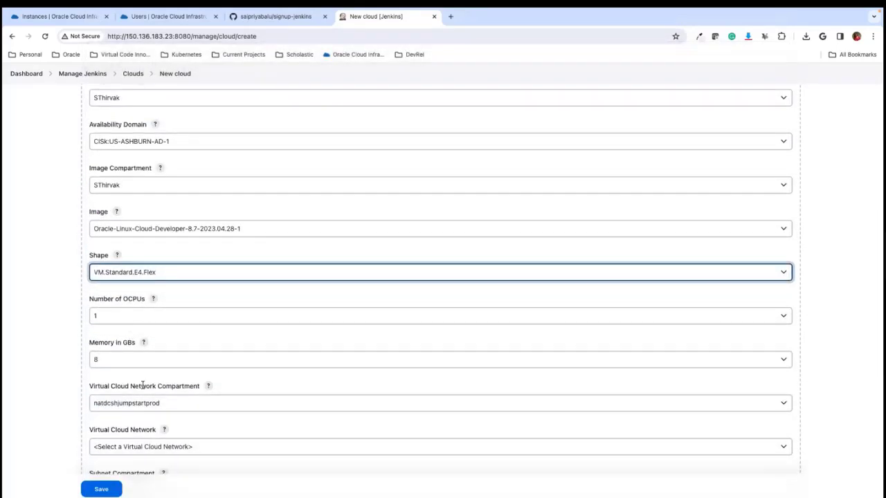
scroll(143, 385, "down", 1)
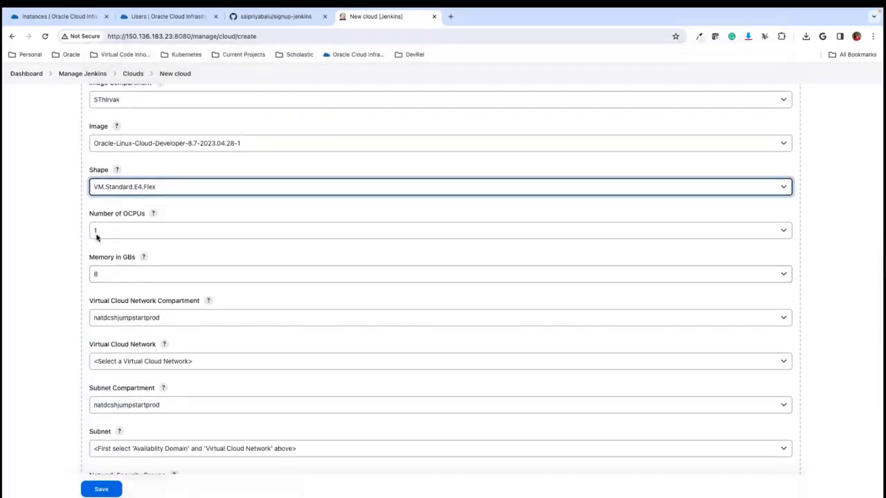
left_click(152, 318)
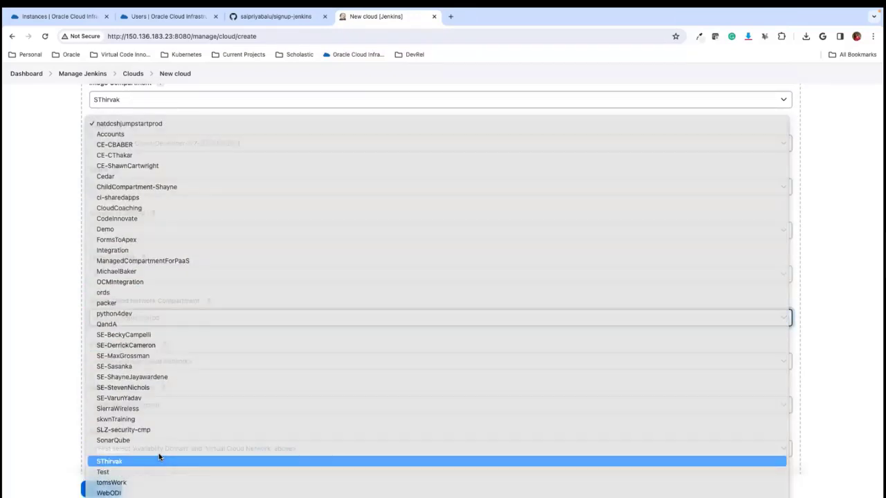
left_click(159, 460)
left_click(144, 368)
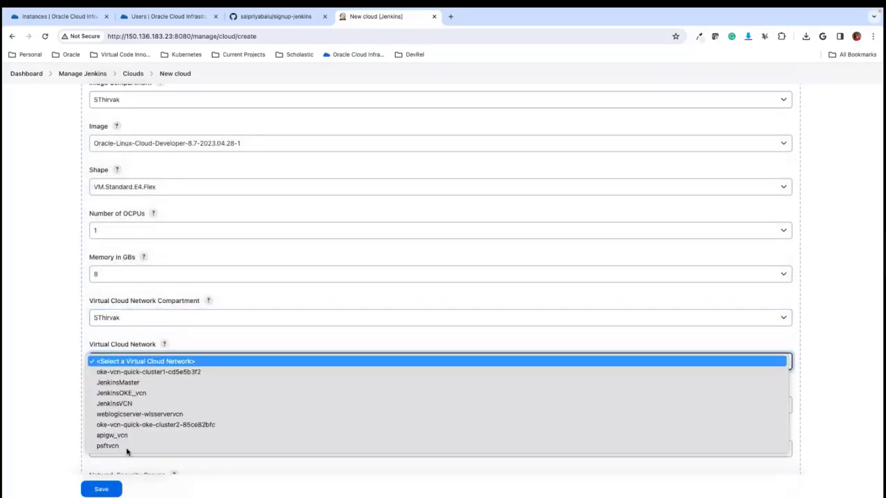
left_click(143, 385)
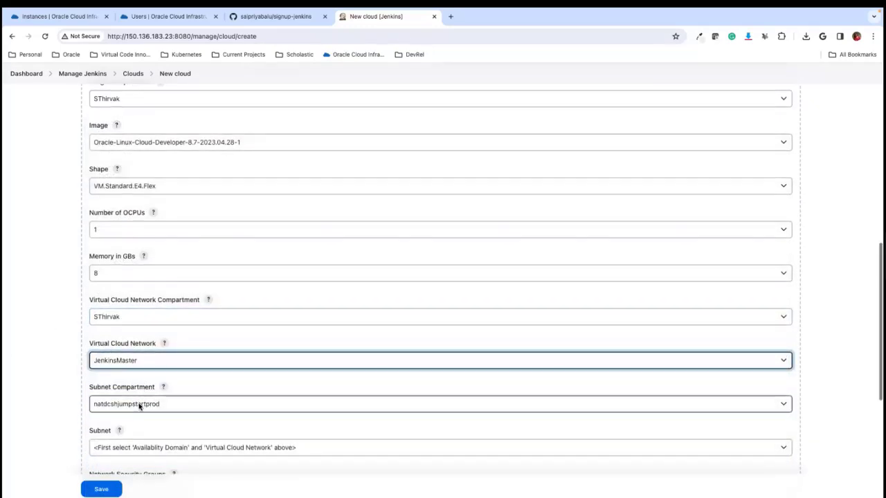
- Set the template's Subnet Compartment to SThirvak and its Subnet to JenkinsMaster_Subnet
left_click(139, 405)
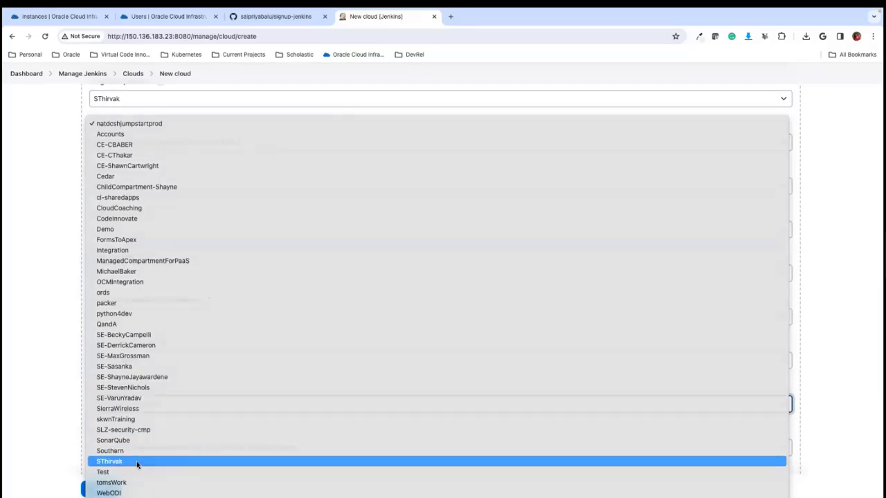
left_click(137, 461)
scroll(167, 426, "down", 2)
left_click(206, 354)
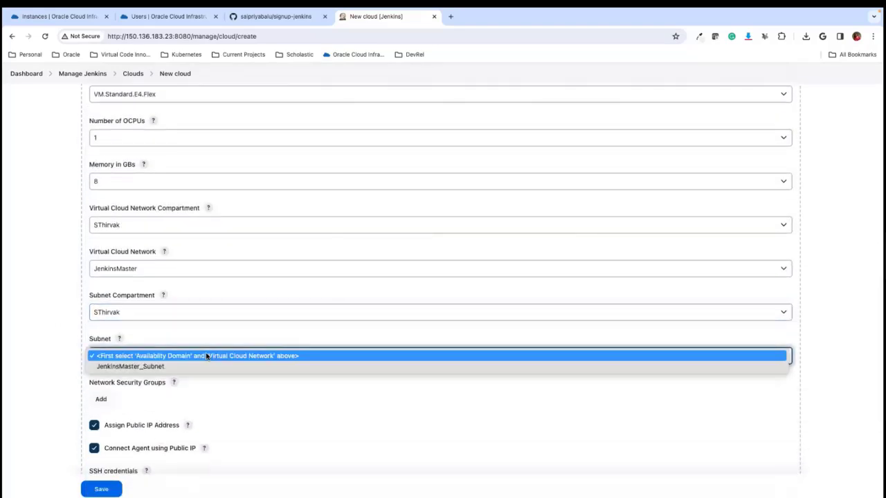
left_click(174, 367)
- Save the new cloud with SSH credentials left blank, and open the configuration of oci-compute-Oracle
scroll(148, 377, "down", 4)
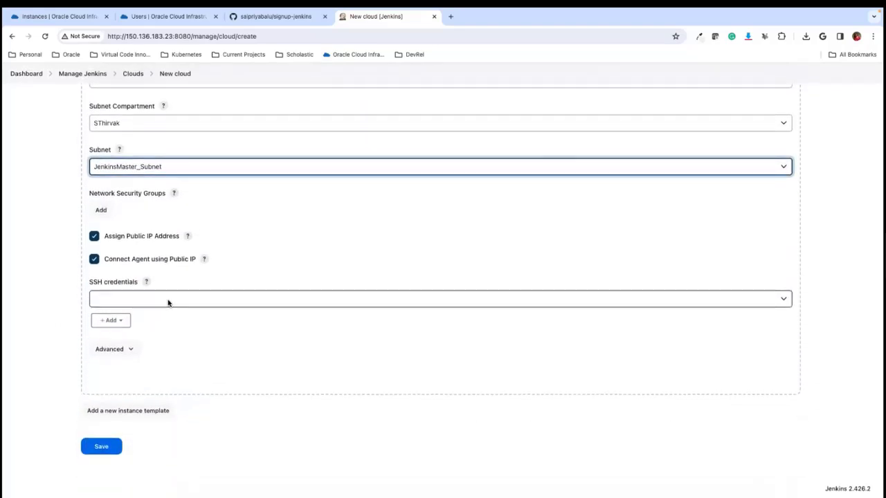
left_click(111, 322)
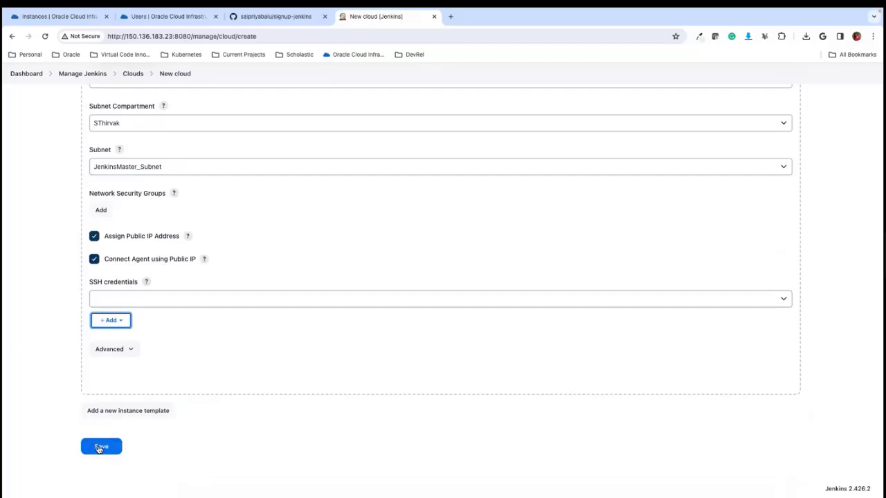
left_click(104, 449)
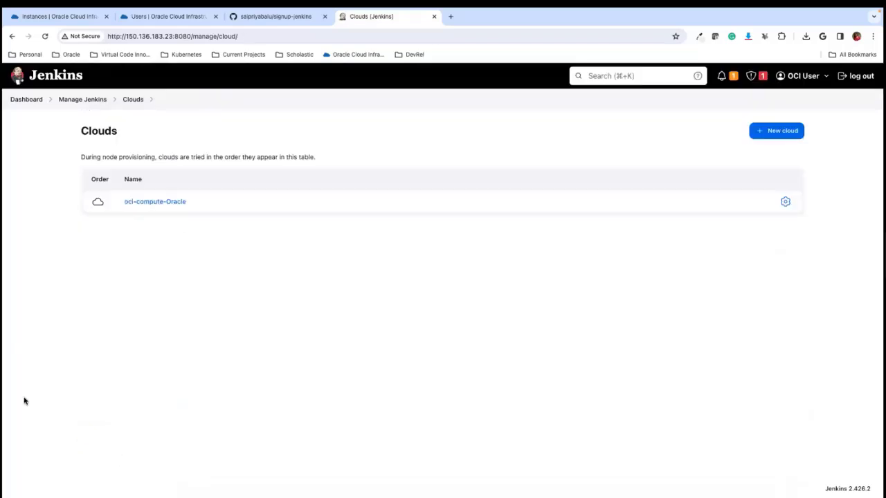
left_click(786, 203)
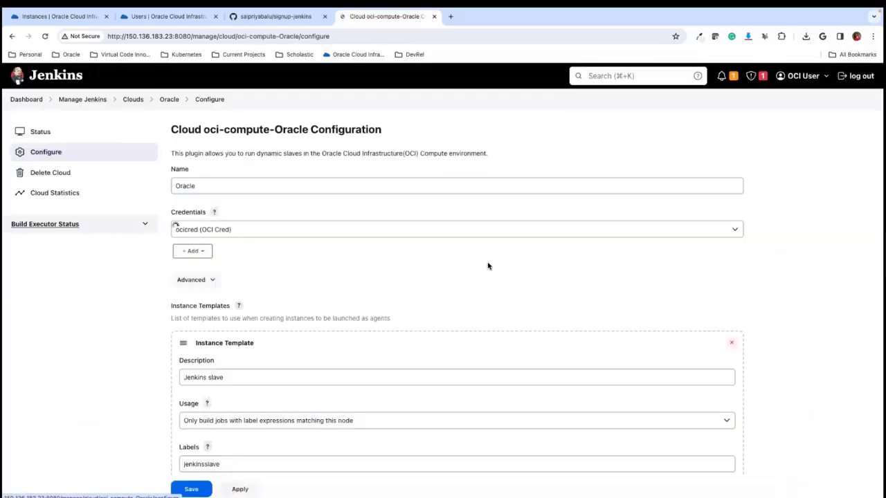
- Start a new Jenkins credential for the instance template's SSH credentials, with the kind SSH Username with private key
scroll(323, 287, "down", 15)
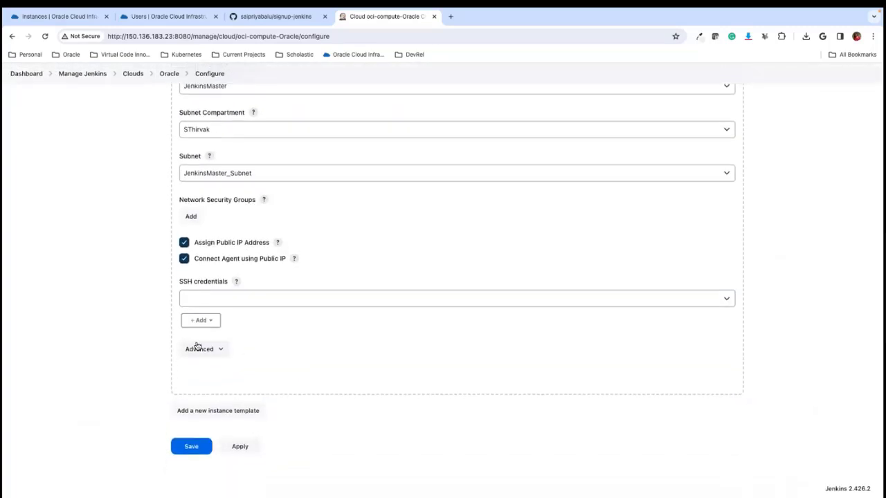
left_click(206, 321)
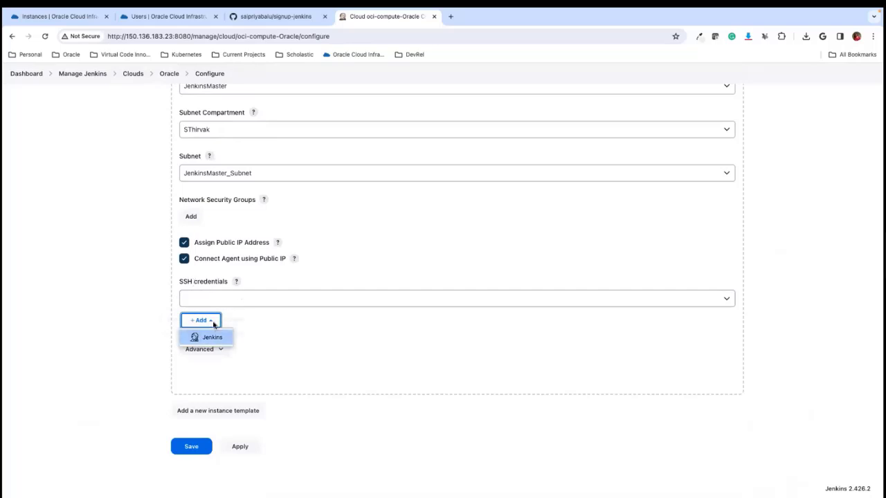
left_click(211, 339)
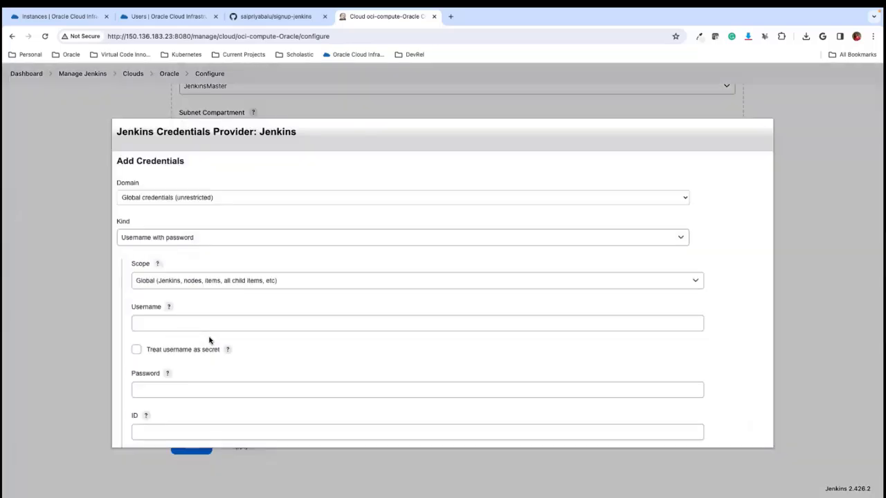
left_click(157, 236)
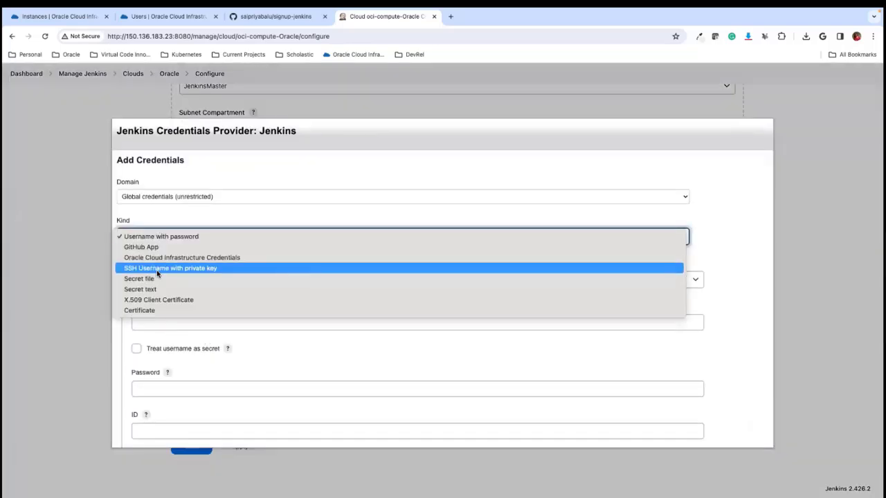
left_click(156, 269)
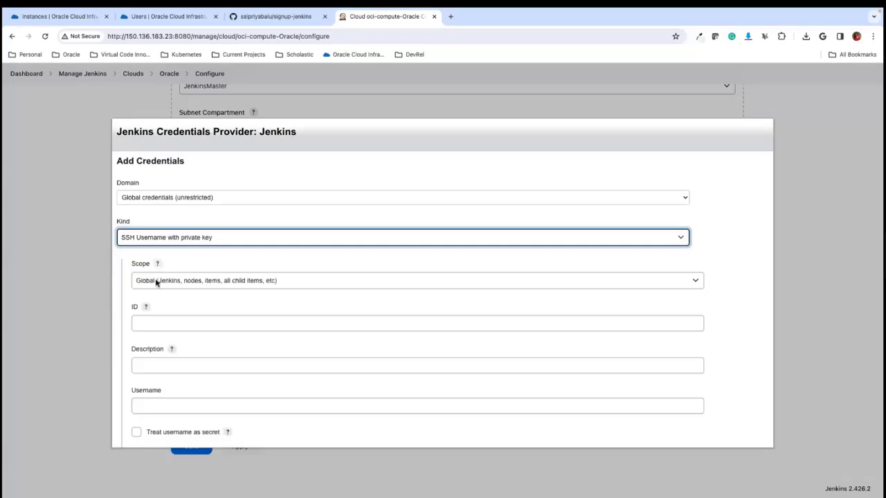
- Give the credential the ID opc, description SSH Cred and username opc, and choose to enter the private key directly
left_click(158, 325)
type("opc")
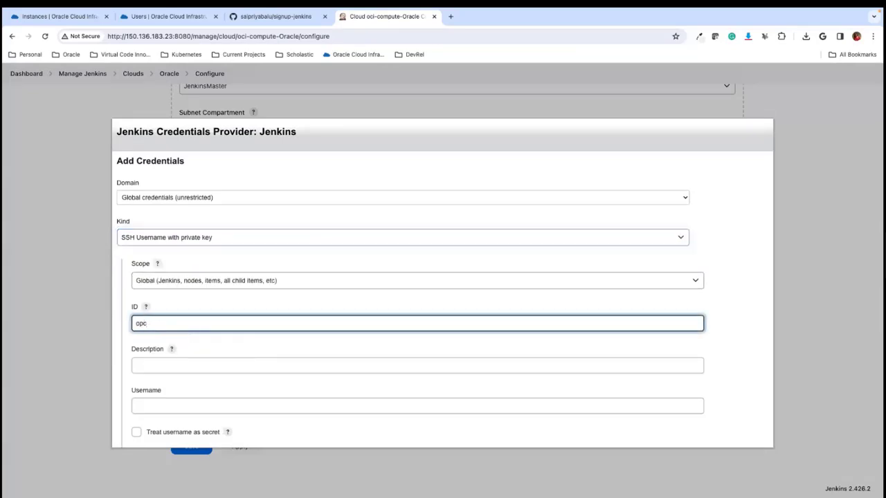
scroll(188, 364, "down", 2)
left_click(197, 297)
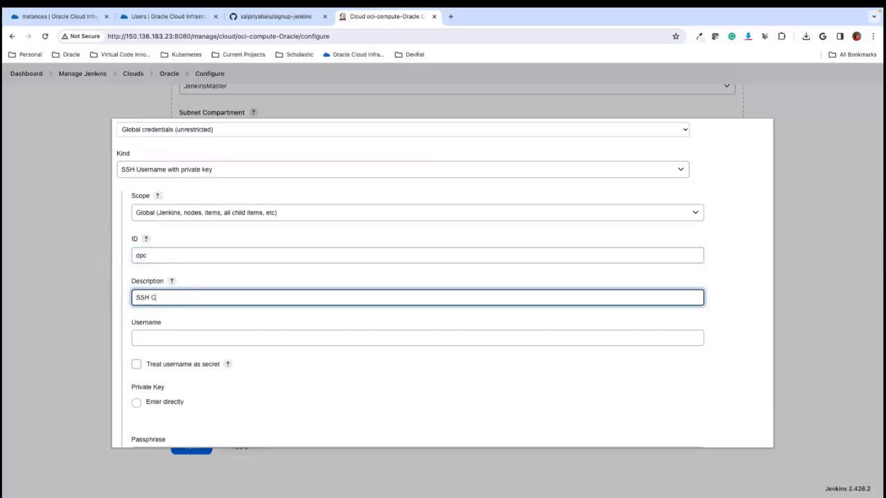
scroll(195, 352, "down", 2)
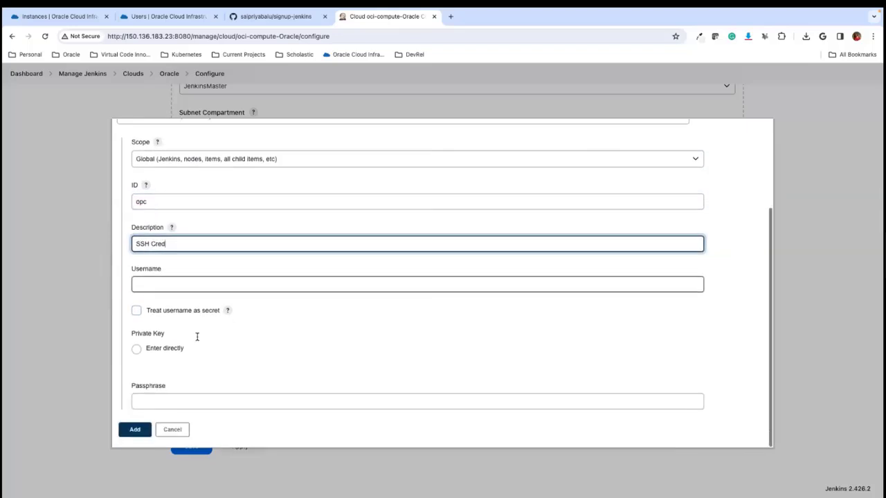
left_click(178, 277)
type("opc")
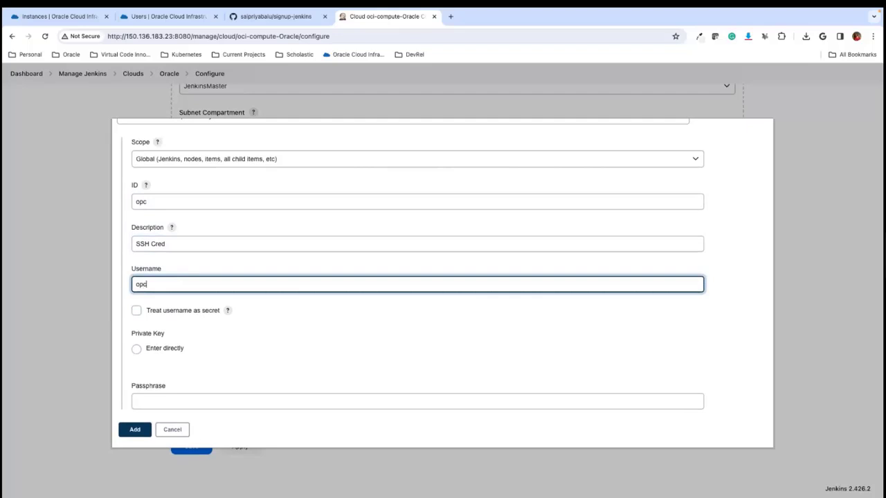
left_click(136, 348)
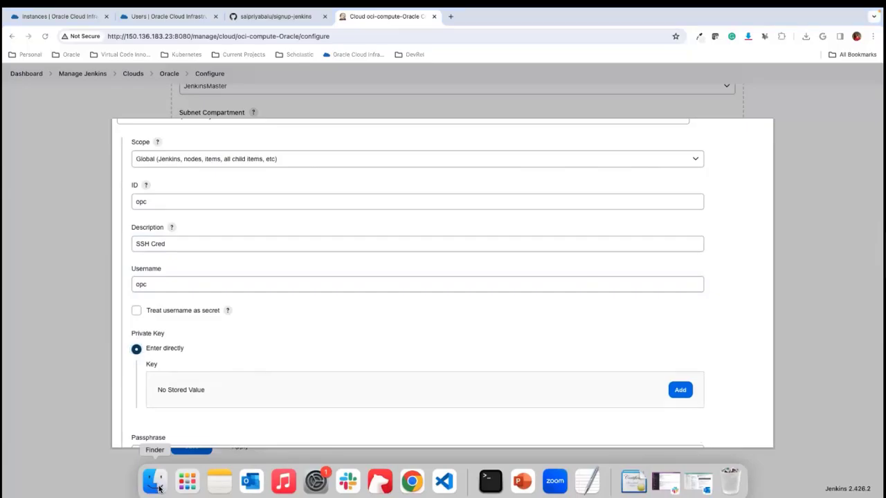
- Switch to Finder and go to the ~/.ssh folder
left_click(159, 490)
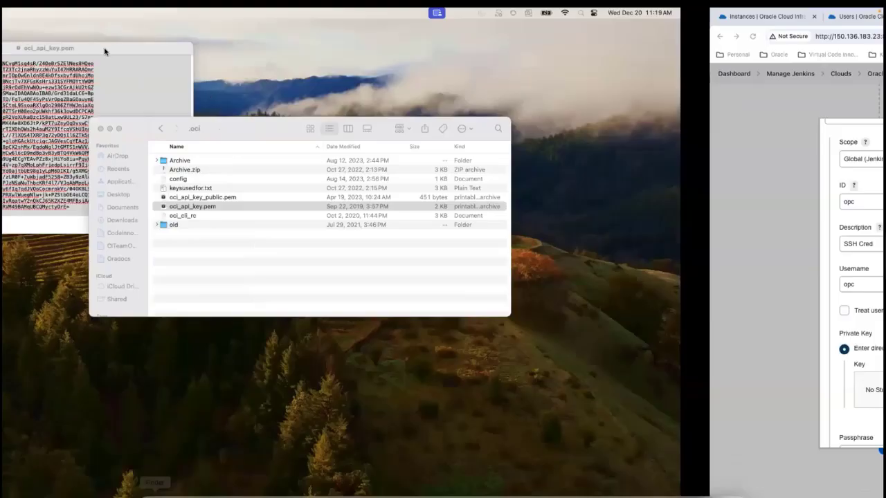
left_click(105, 50)
left_click(538, 271)
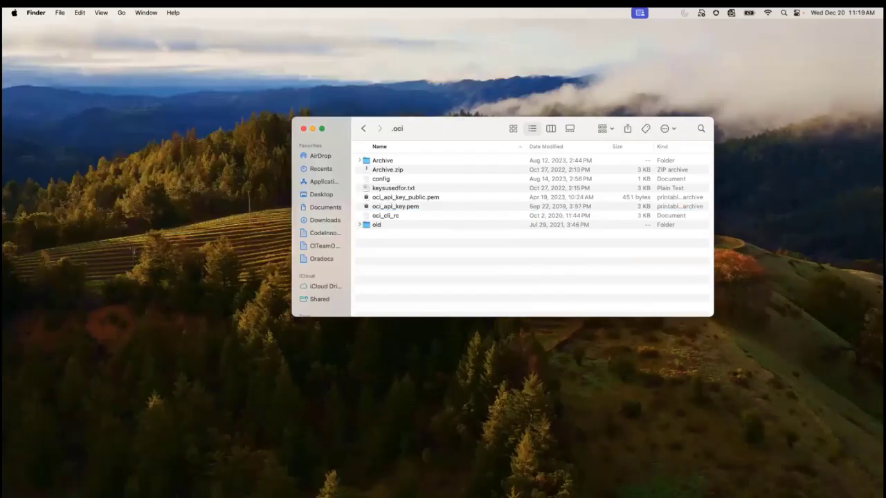
key("super+shift+g")
type("~/.sh")
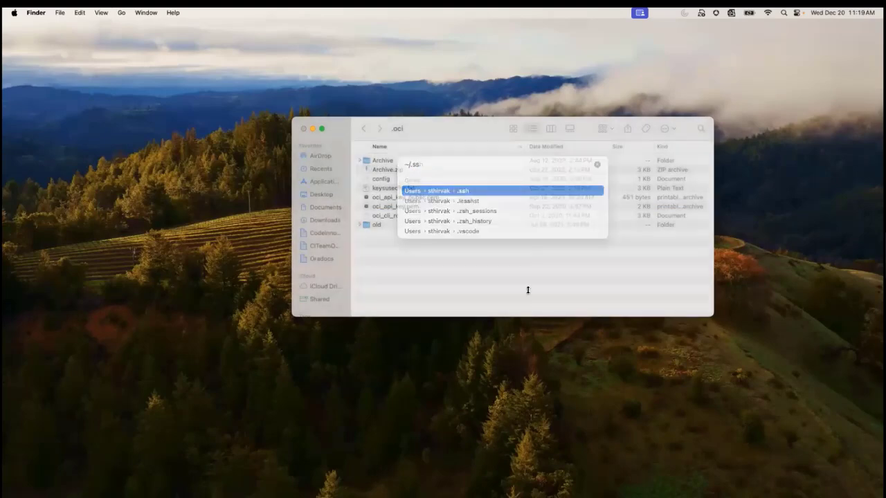
key("Return")
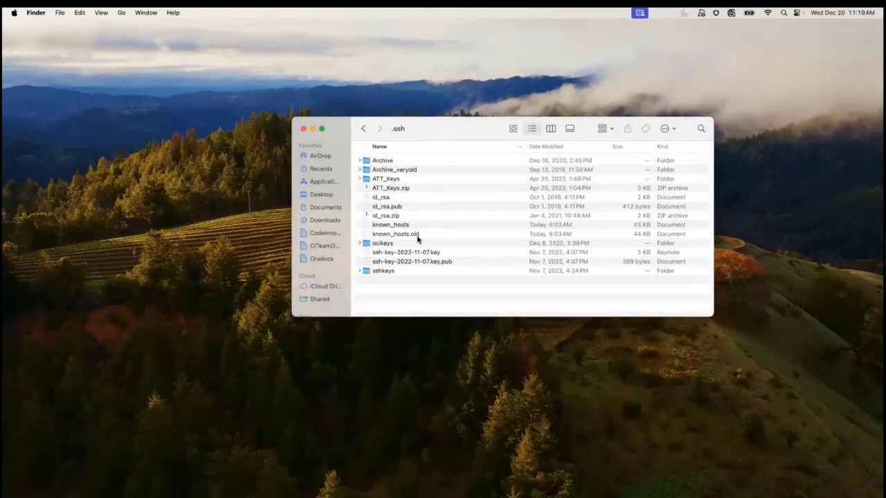
- Copy the private key from the id_rsa file and return to the Jenkins credential form in Chrome
left_click(386, 198)
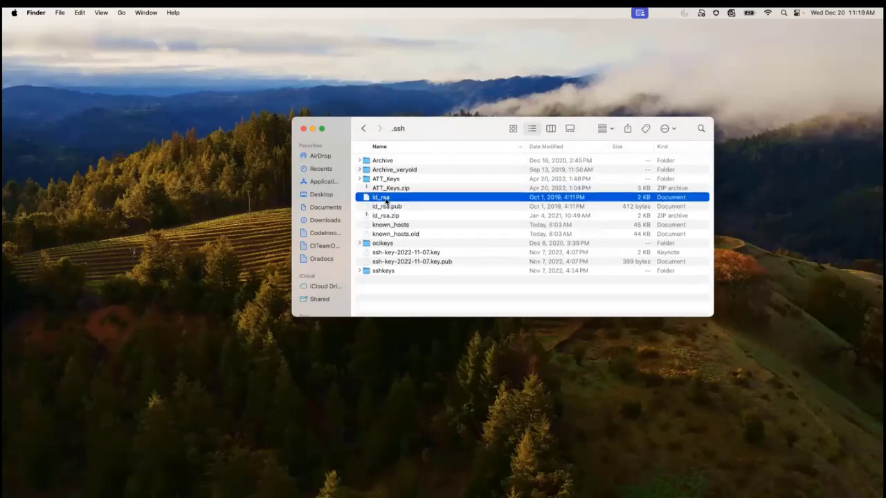
key("ctrl+Right")
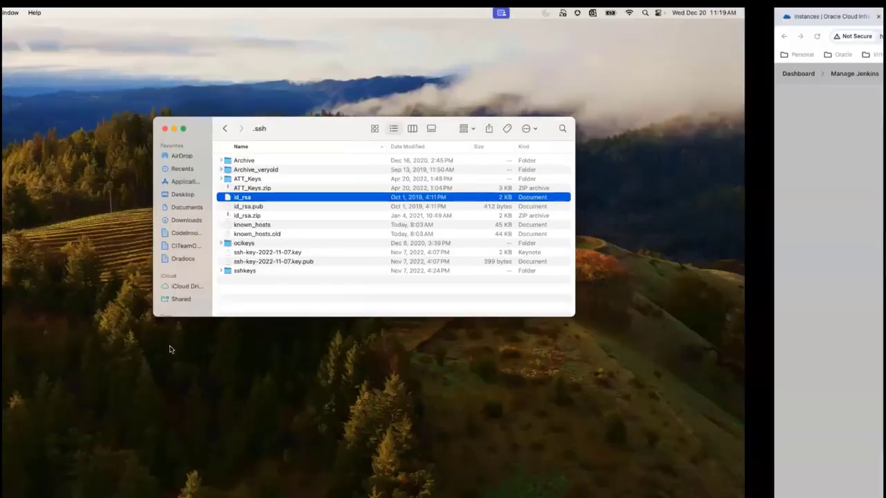
key("ctrl+Left")
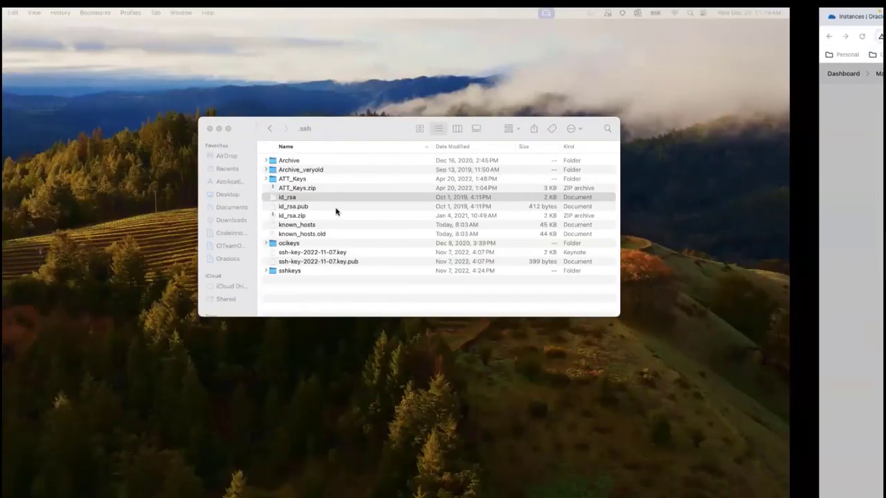
right_click(381, 197)
left_click(512, 214)
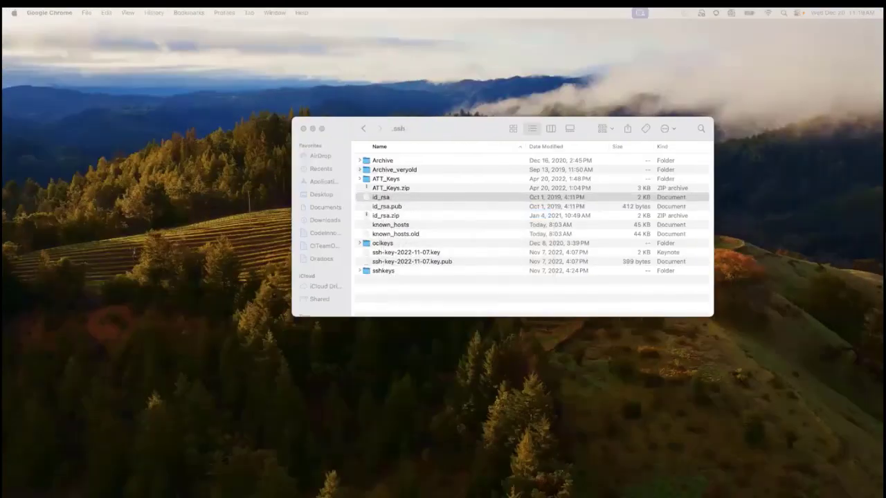
key("ctrl+Right")
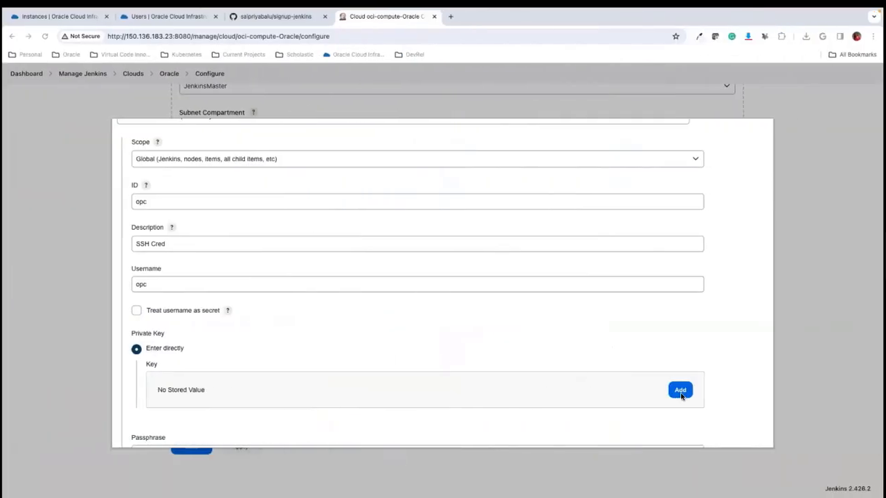
- Paste the SSH private key into the credential's Key field and add the credential to Jenkins
left_click(678, 390)
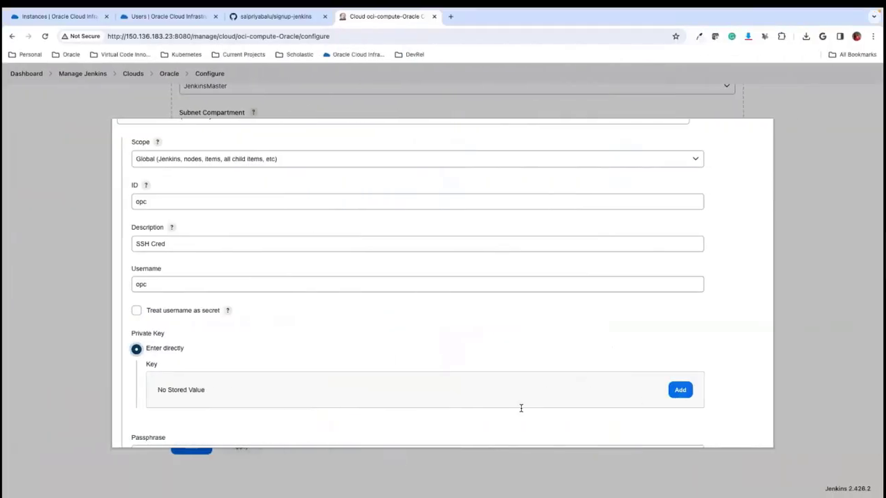
key("super+v")
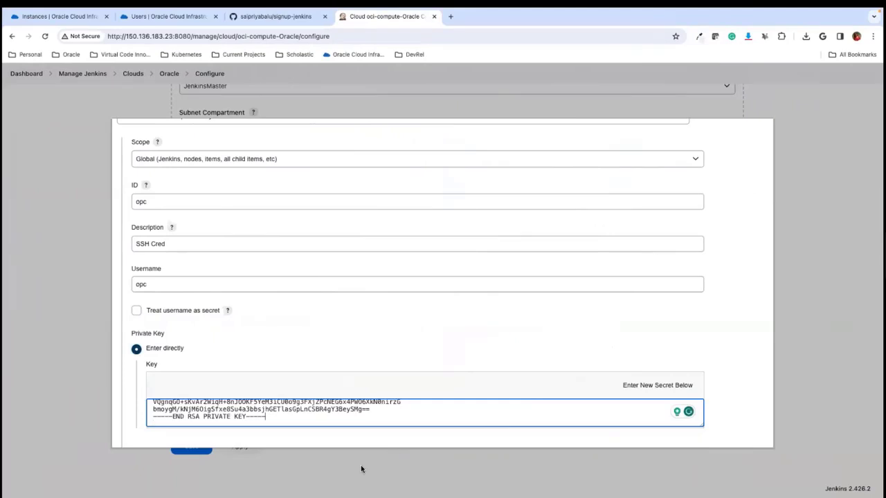
scroll(298, 417, "up", 2)
scroll(297, 422, "up", 3)
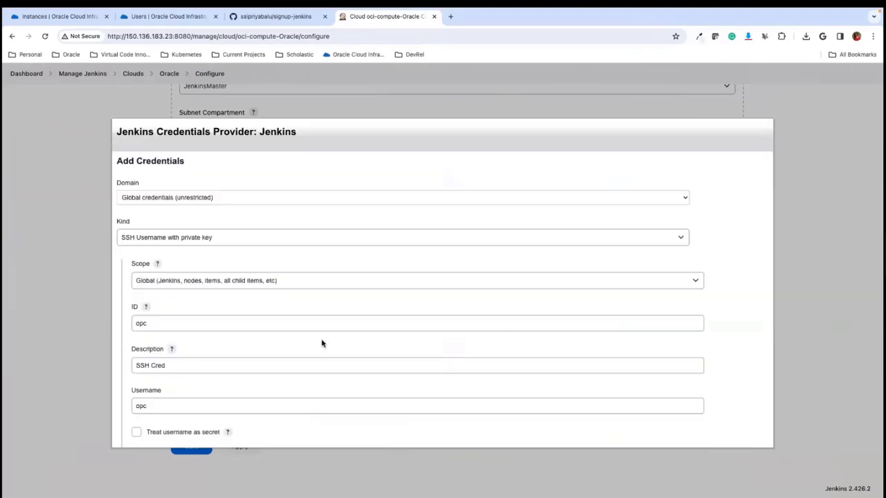
scroll(322, 342, "down", 5)
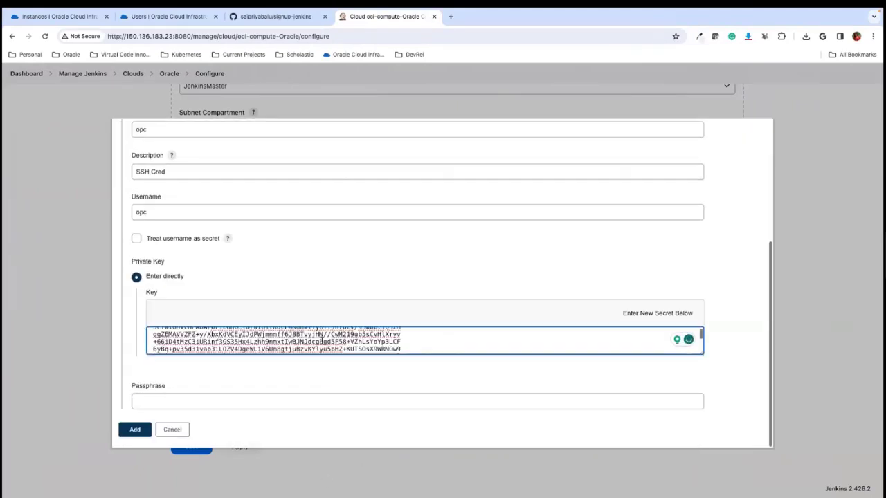
left_click(132, 430)
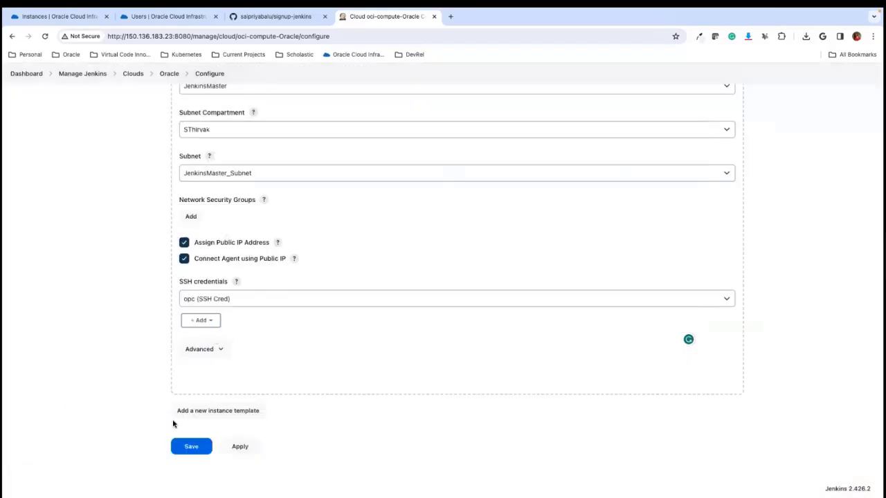
- Apply and save the Oracle cloud configuration with its SSH credentials, and return to the Manage Jenkins page
left_click(242, 450)
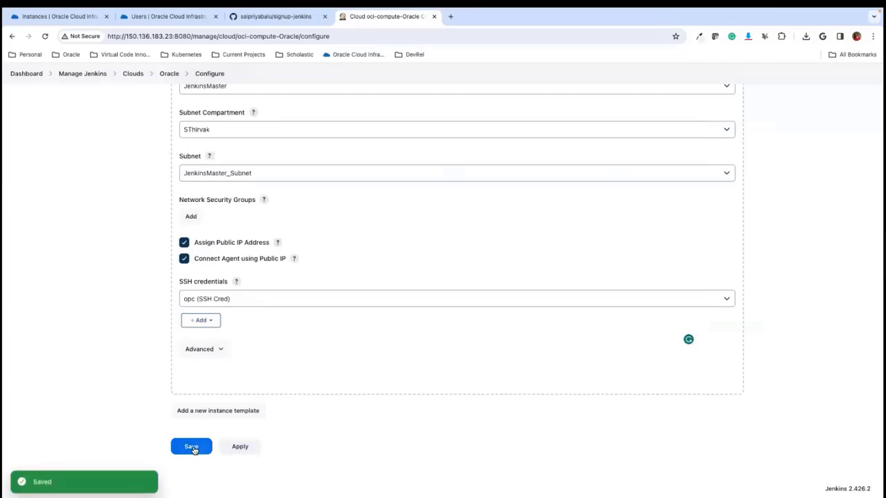
left_click(196, 448)
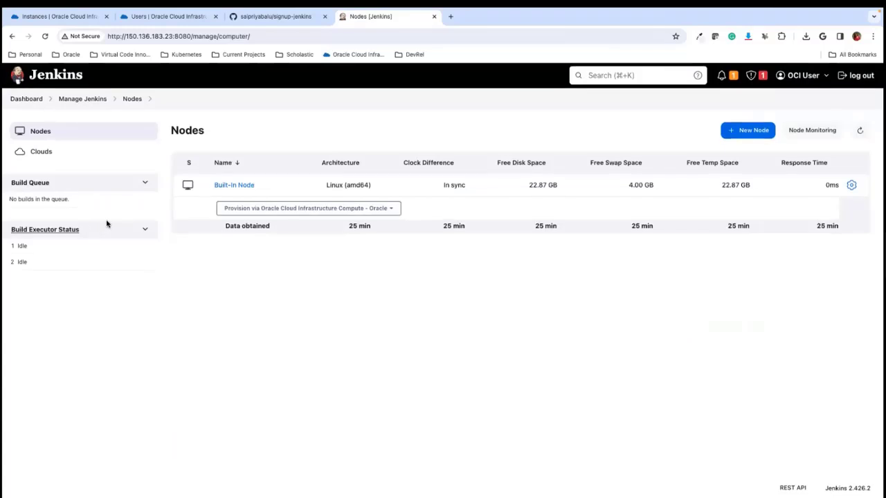
left_click(76, 100)
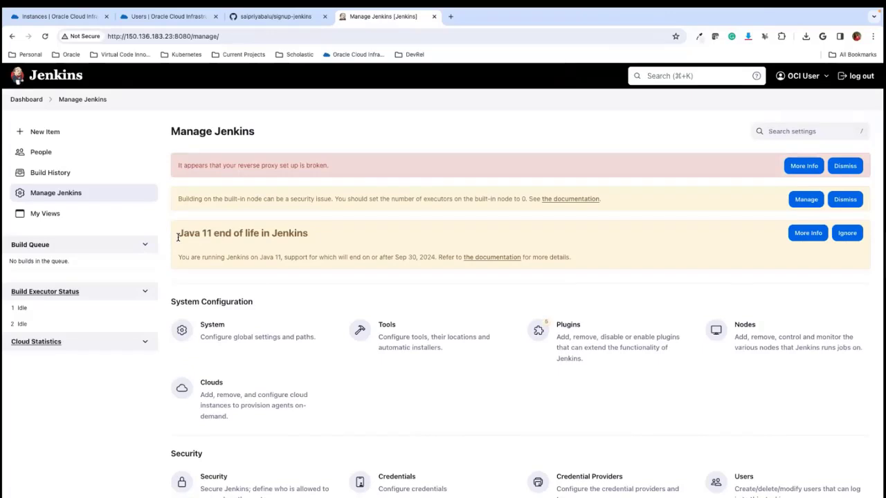
- Look at the signup-jenkins repository on GitHub, and read through its index.html in Visual Studio Code
left_click(274, 19)
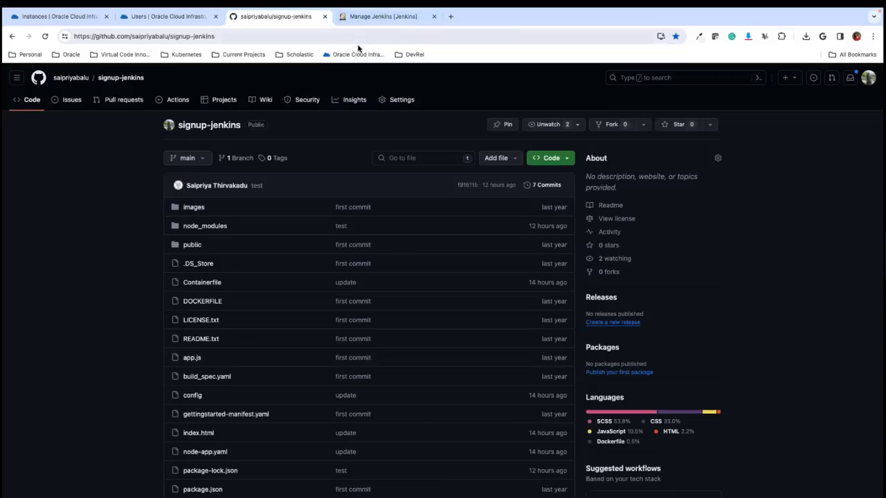
left_click(376, 19)
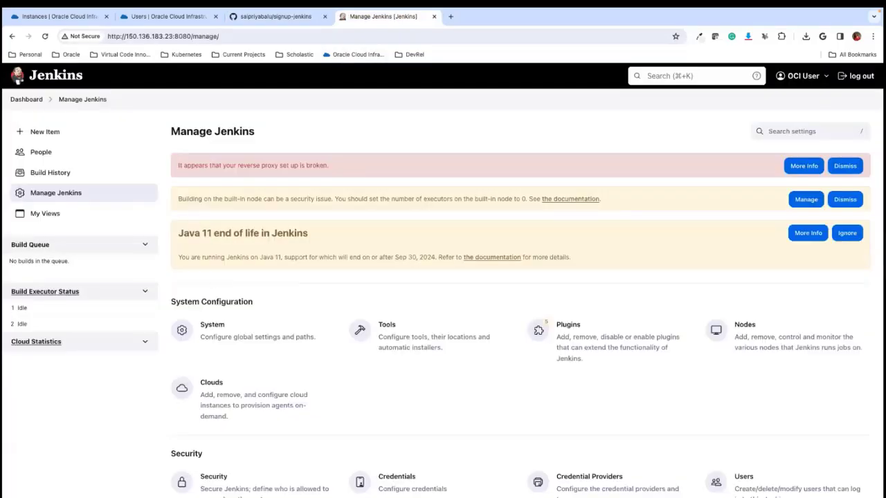
left_click(435, 484)
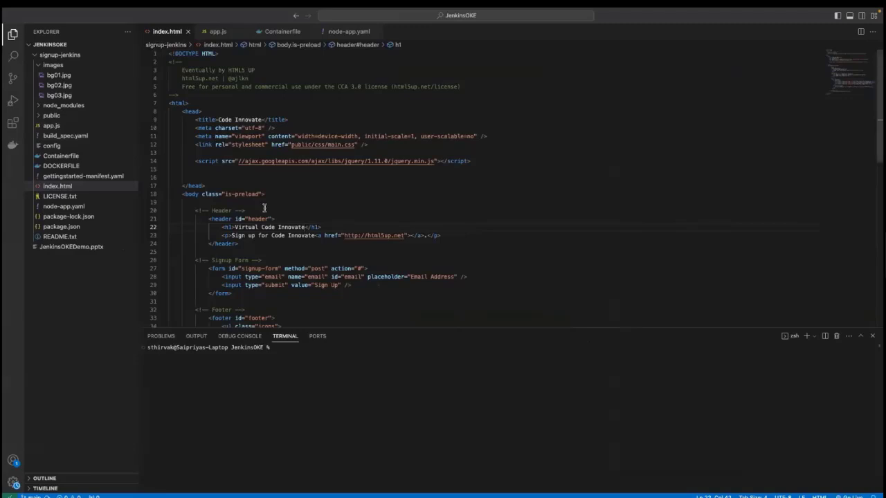
scroll(264, 207, "down", 7)
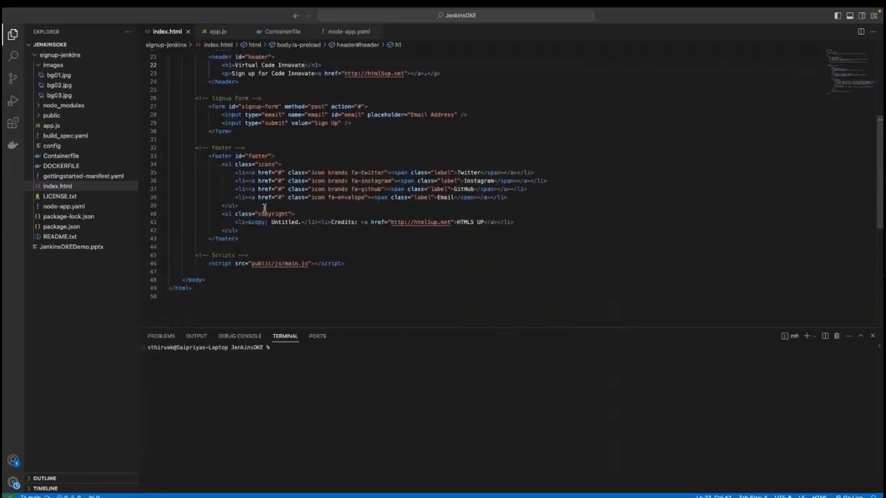
scroll(264, 209, "up", 1)
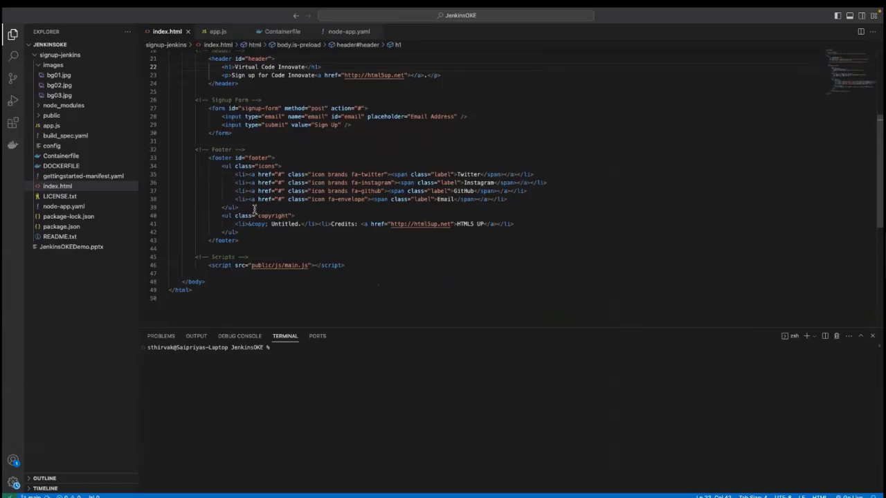
scroll(239, 207, "up", 3)
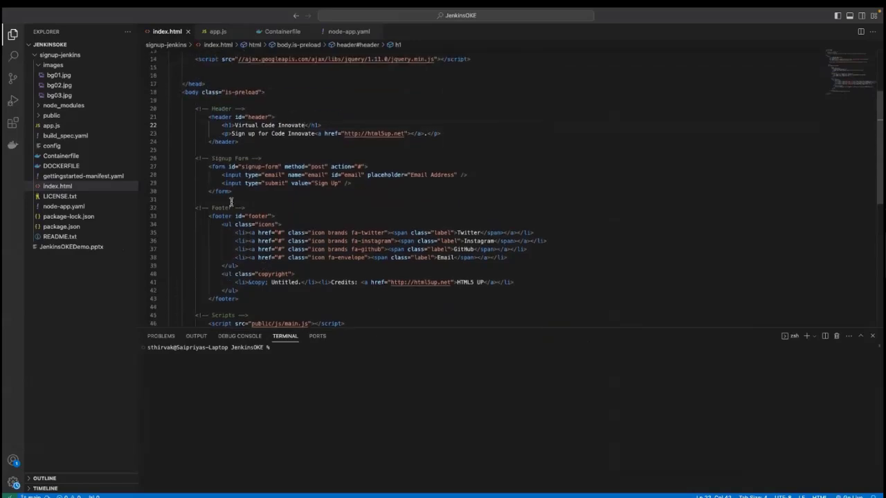
scroll(231, 202, "up", 3)
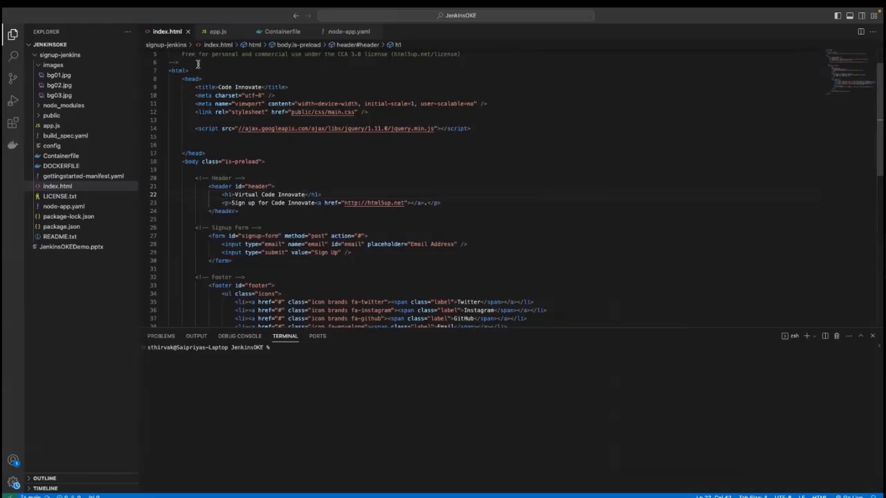
scroll(206, 136, "up", 2)
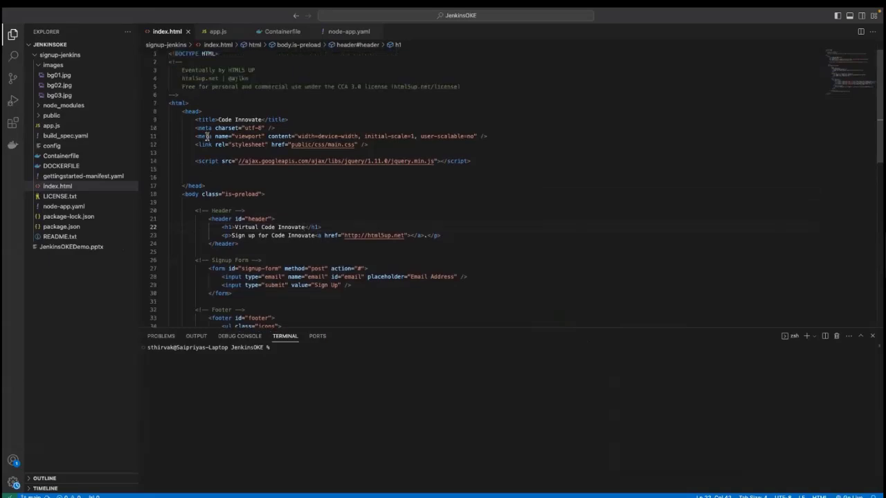
- Examine the listening port in the project's app.js and the build instructions in the Containerfile
left_click(219, 32)
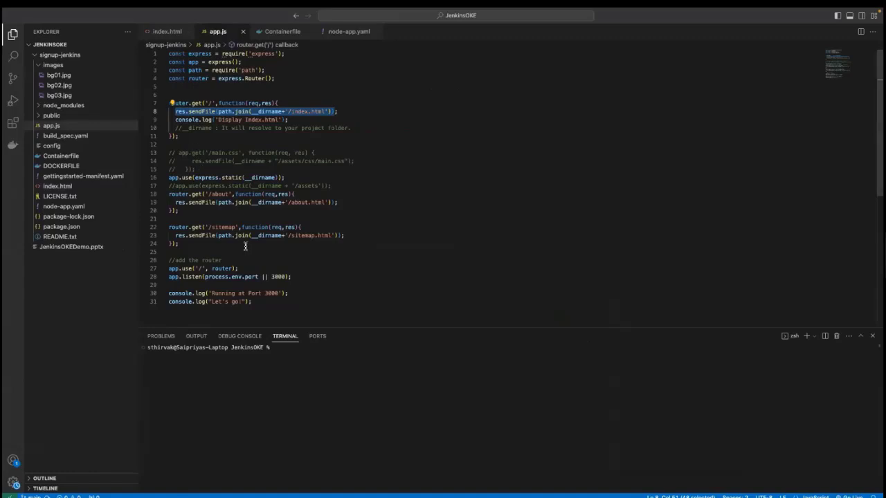
double_click(276, 277)
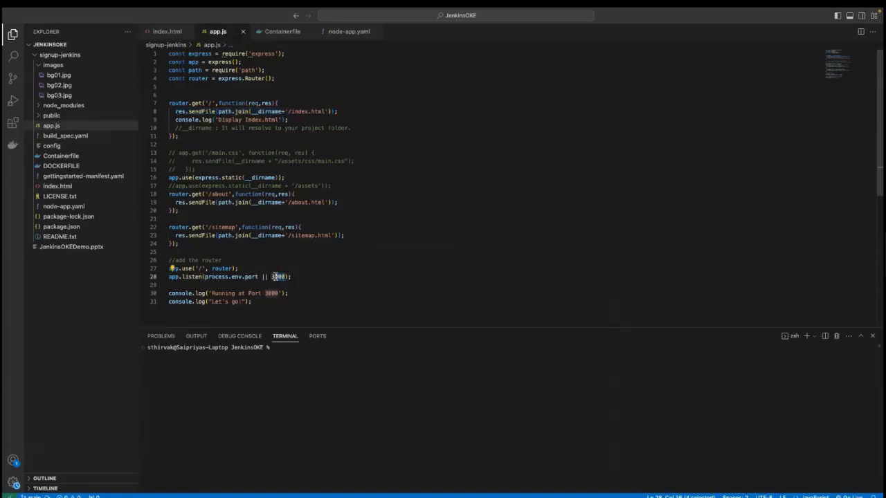
left_click(278, 32)
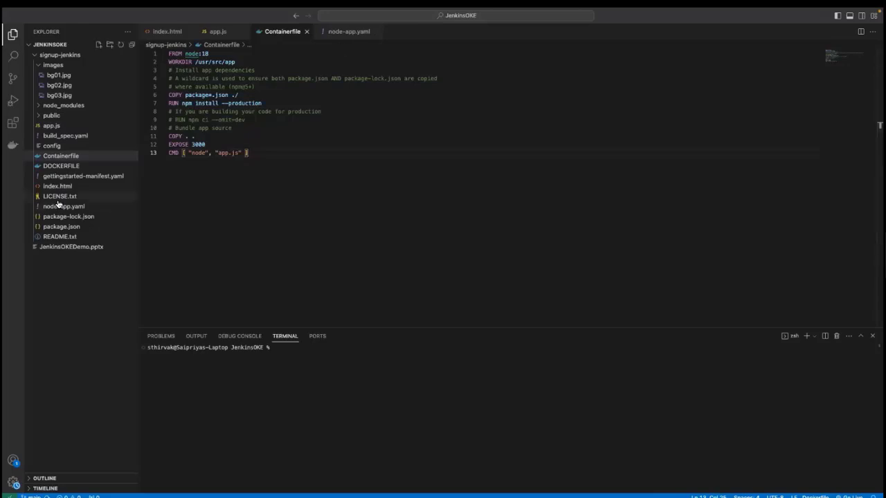
- Read through node-app.yaml, examining the deployment's container image path, the image pull secret and the load balancer service definition
left_click(346, 33)
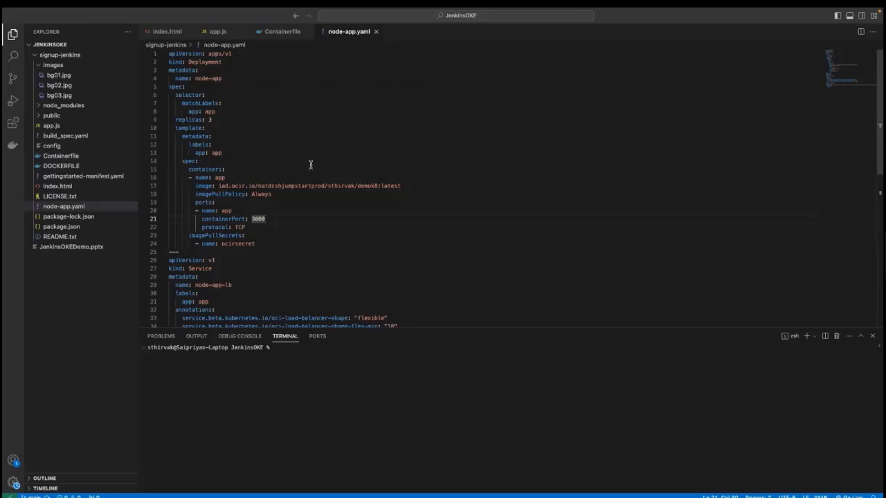
scroll(323, 181, "down", 3)
scroll(322, 180, "up", 3)
scroll(221, 181, "down", 1)
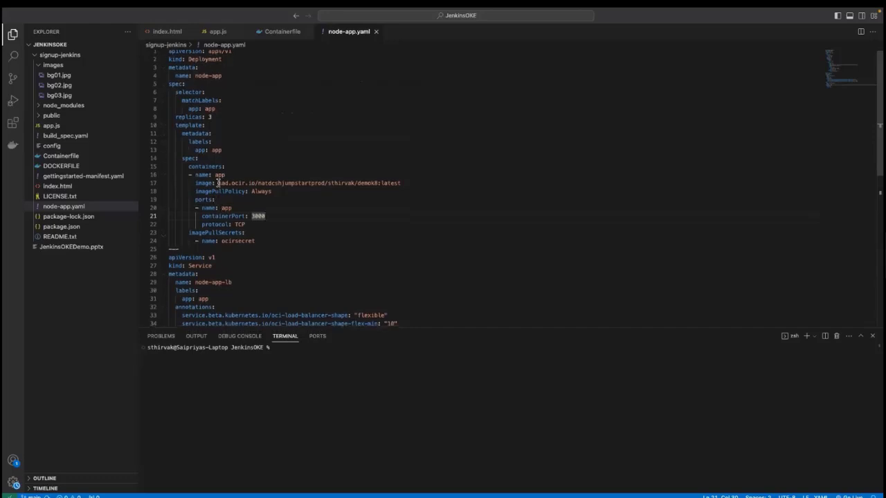
left_click(218, 183)
left_click_drag(219, 183, 399, 184)
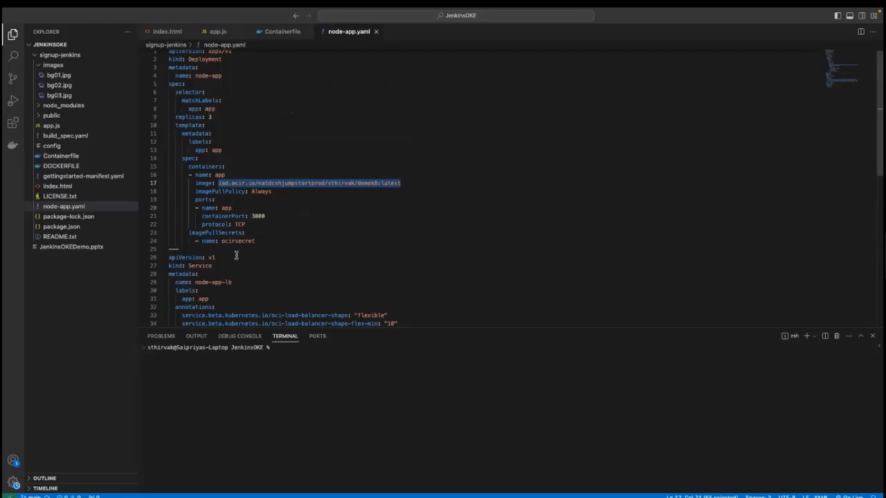
scroll(236, 256, "down", 5)
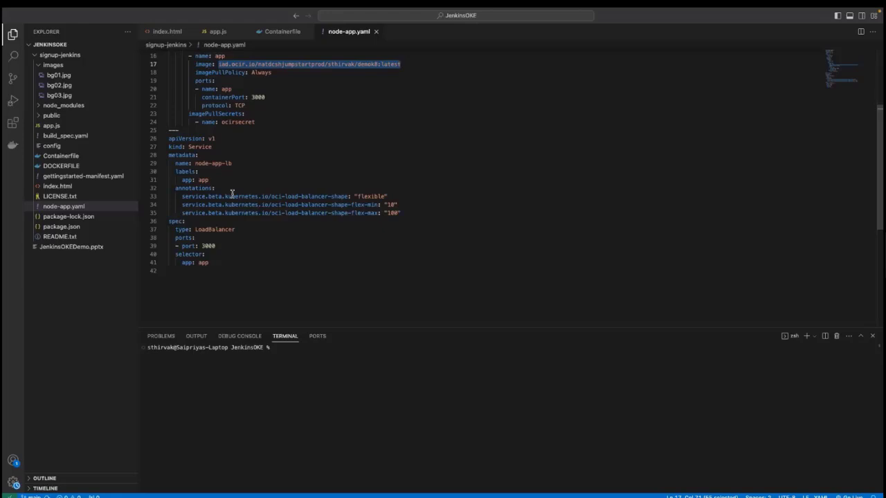
scroll(233, 193, "up", 5)
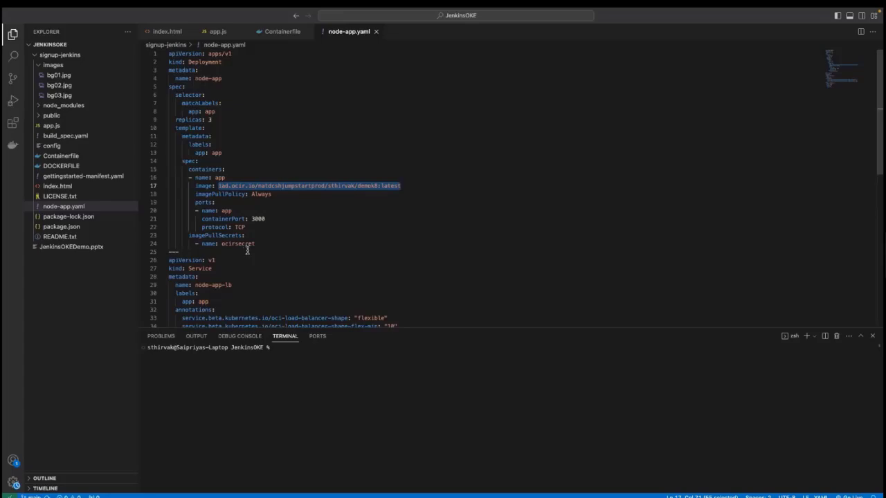
- Switch to Chrome and open the Kubernetes Clusters (OKE) page in the Oracle Cloud console
key("ctrl+Right")
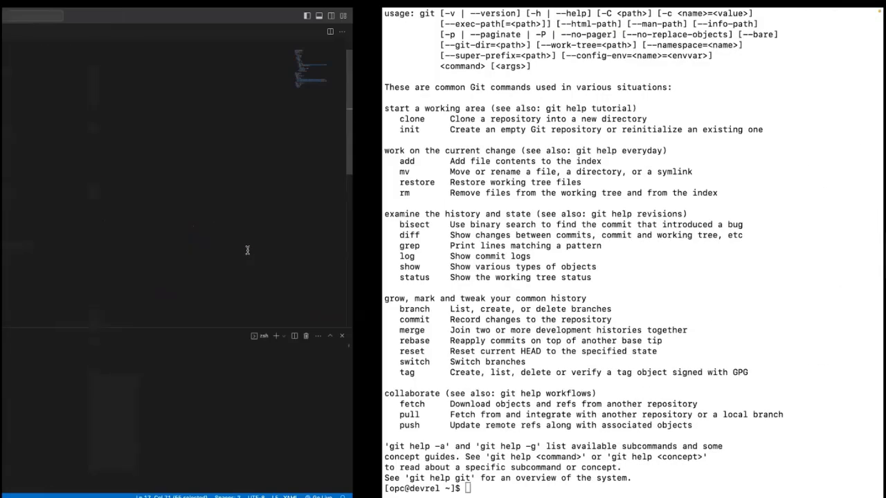
key("ctrl+Left")
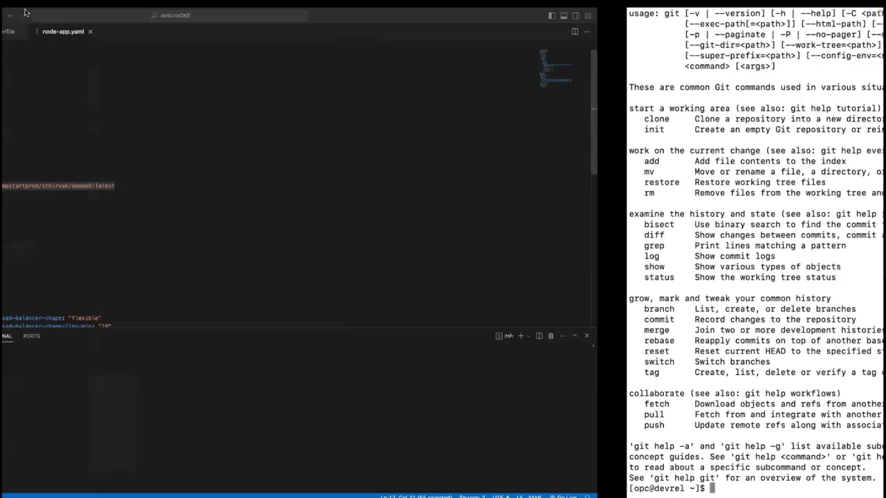
key("ctrl+Left")
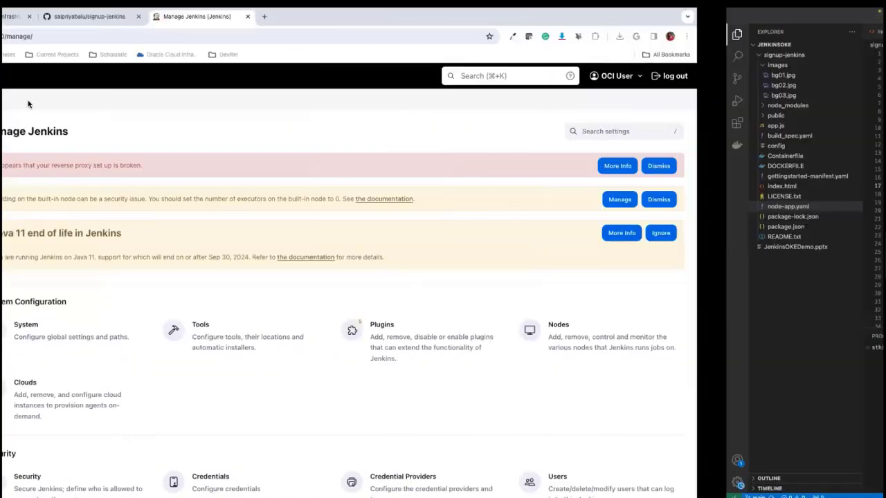
key("ctrl+Tab")
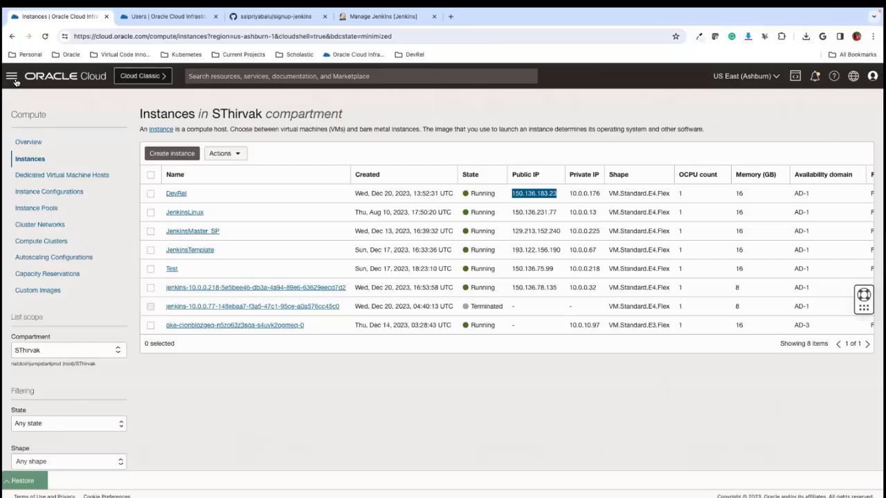
left_click(11, 76)
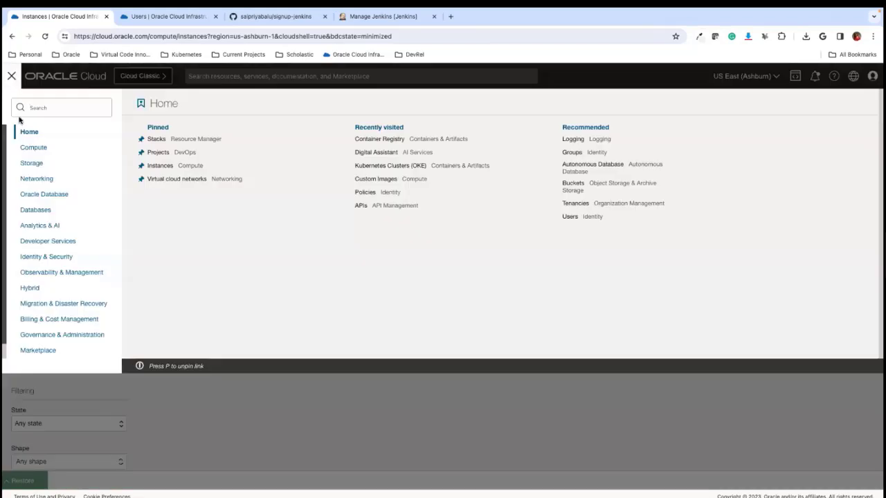
left_click(41, 243)
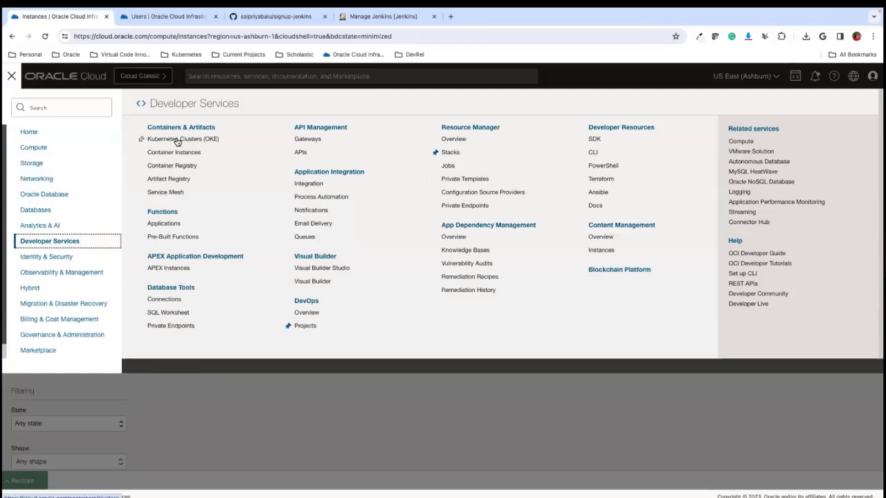
left_click(176, 140)
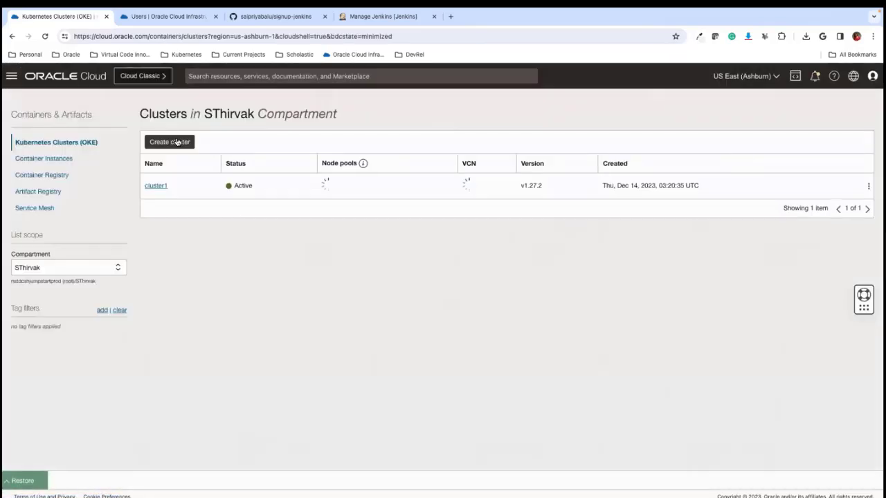
- Try out a quick-create cluster configuration with managed nodes and a node count of 1, and cancel the creation
left_click(170, 142)
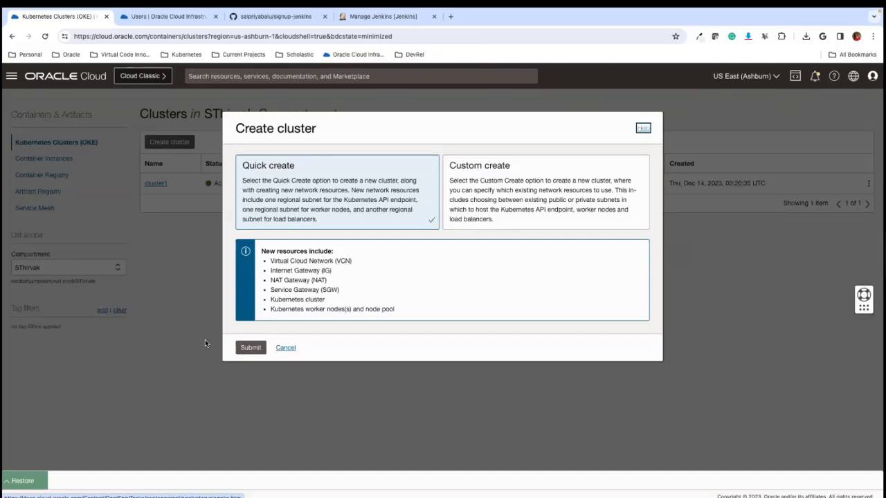
left_click(252, 347)
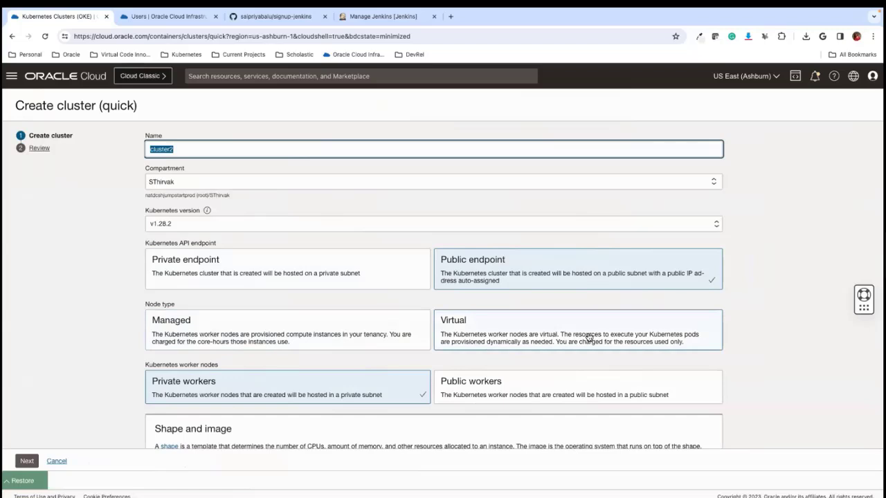
left_click(238, 326)
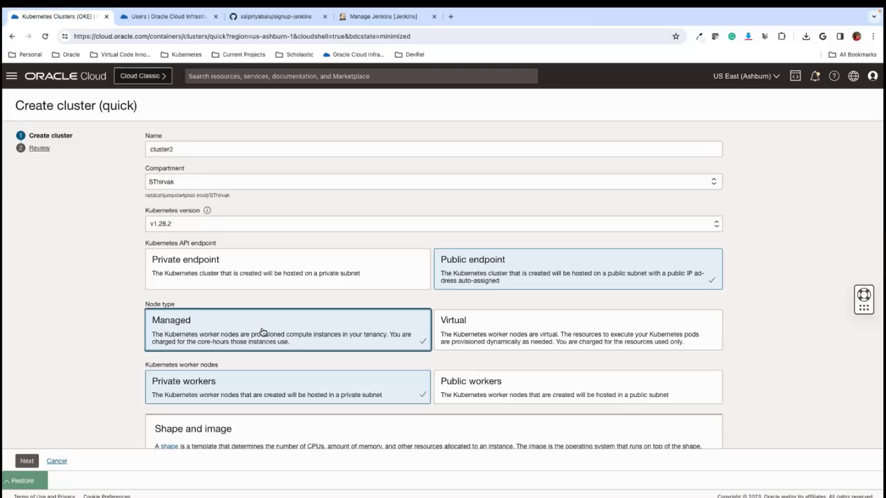
scroll(302, 374, "down", 2)
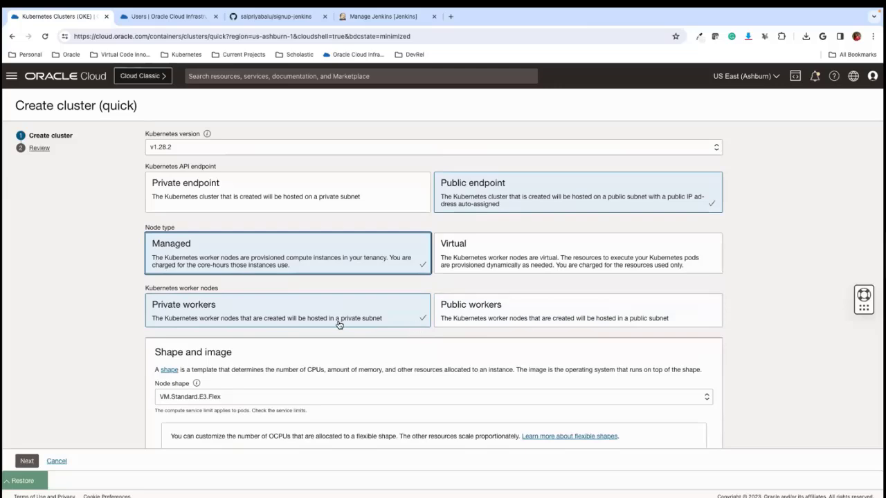
scroll(304, 381, "down", 3)
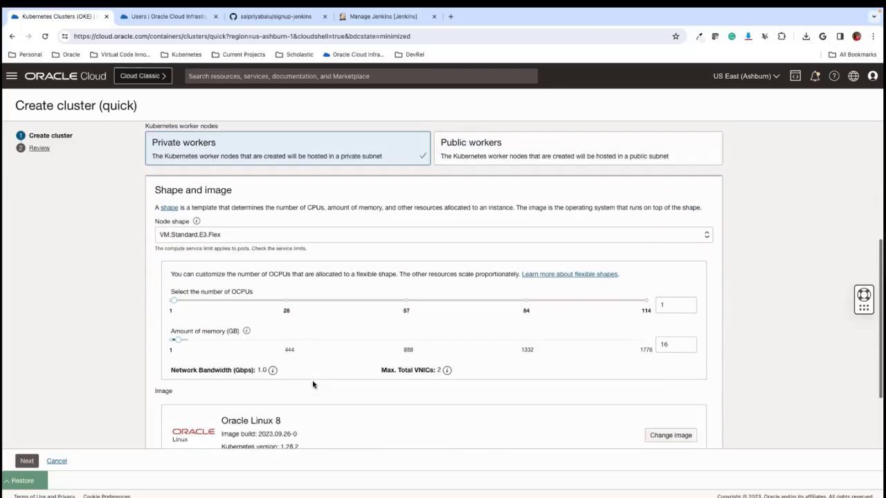
scroll(211, 359, "down", 2)
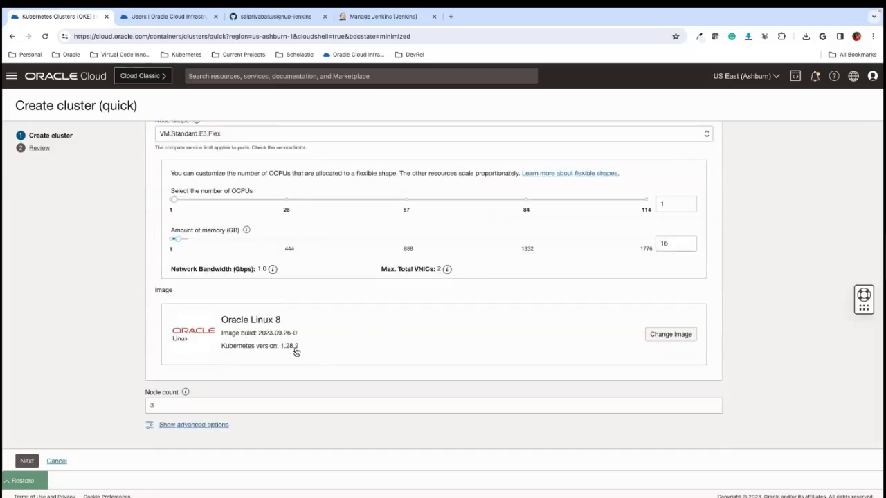
left_click_drag(163, 408, 132, 409)
type("1")
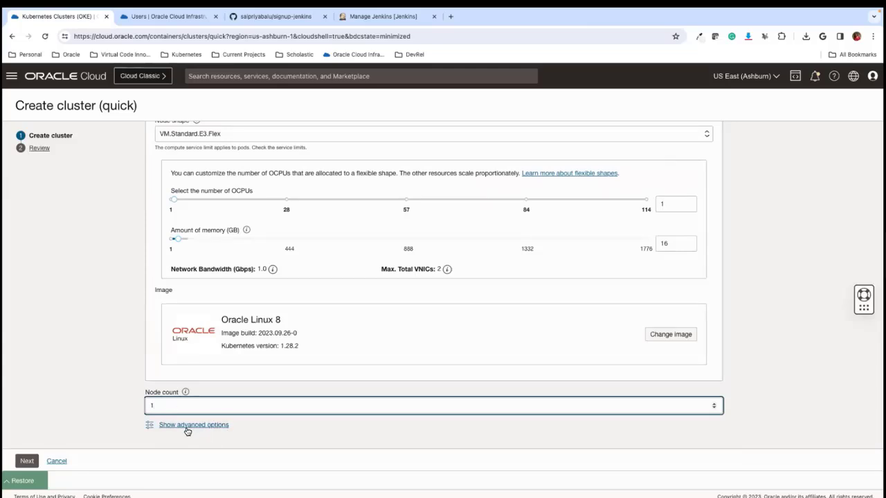
left_click(57, 461)
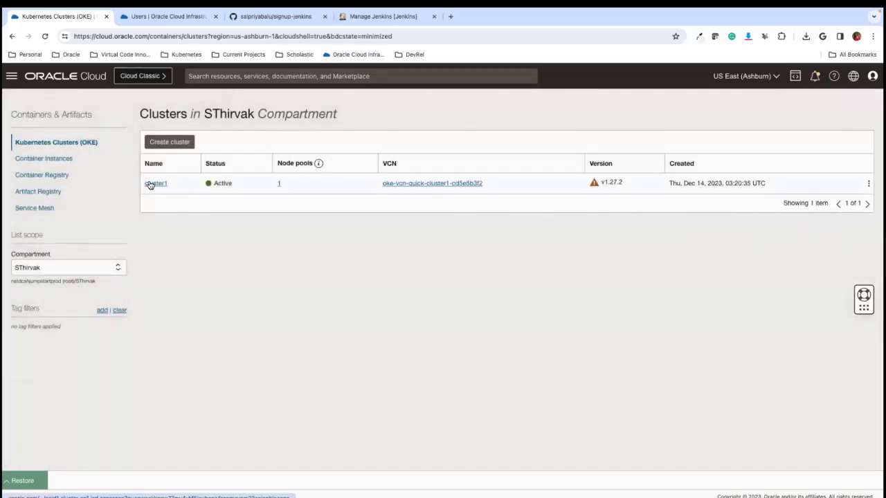
- Open the access options for cluster1, launch Cloud Shell, and copy the kubeconfig command for the public endpoint
left_click(155, 183)
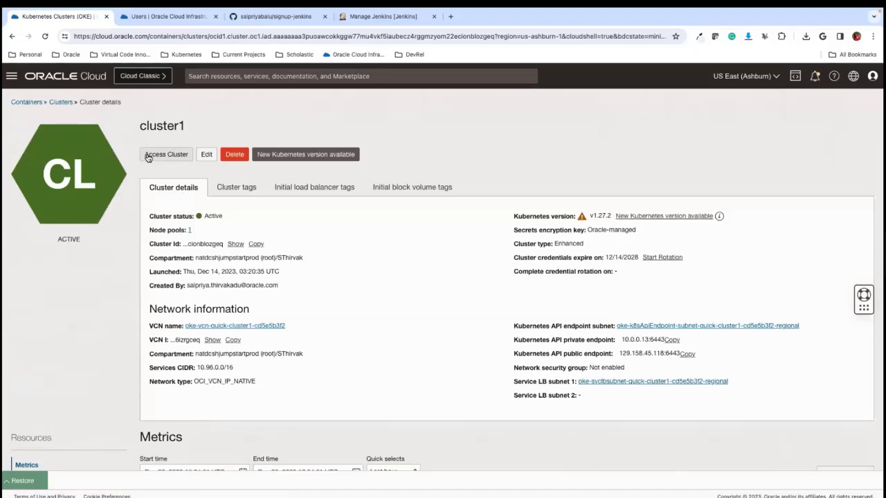
left_click(162, 158)
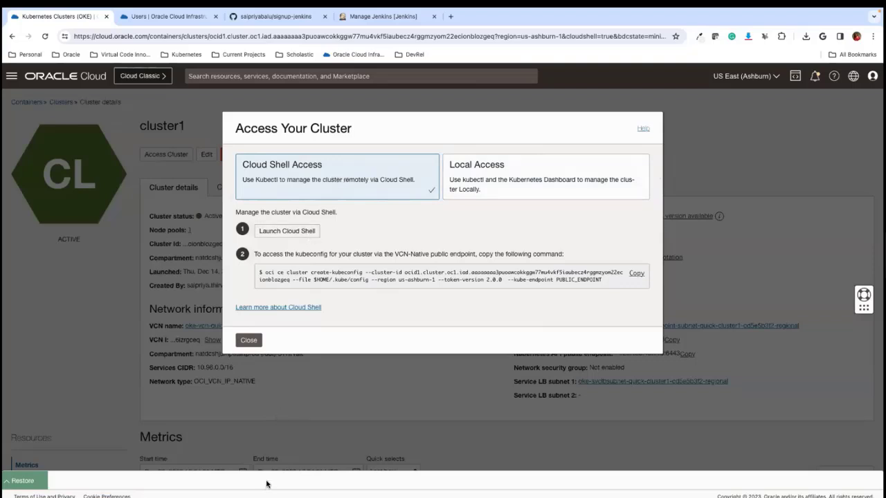
left_click(795, 78)
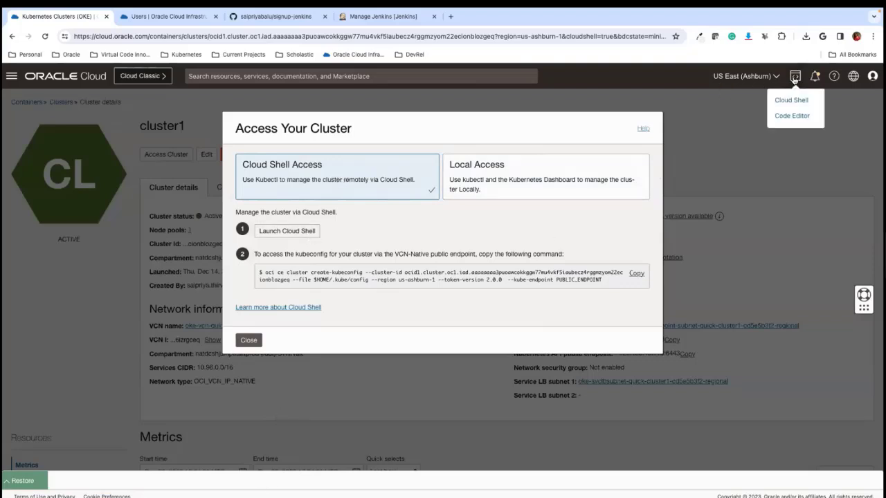
left_click(314, 233)
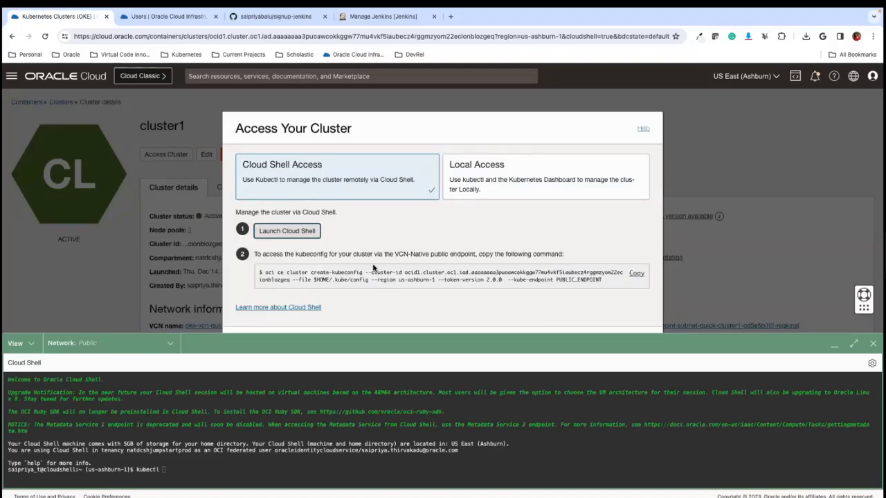
left_click(637, 274)
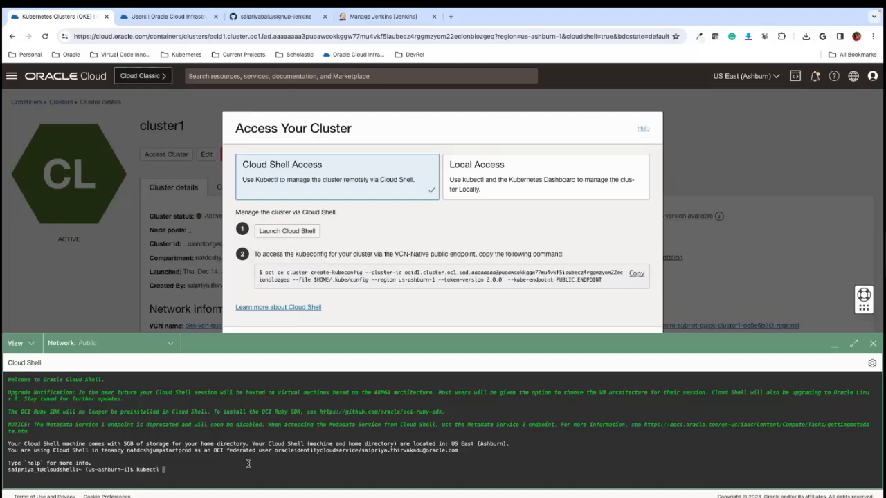
- Clear the unfinished kubectl text in Cloud Shell, run the copied oci ce cluster create-kubeconfig command, and close the cluster access dialog
key("BackSpace")
key("BackSpace")
key("BackSpace")
key("BackSpace")
key("ctrl+v")
key("Return")
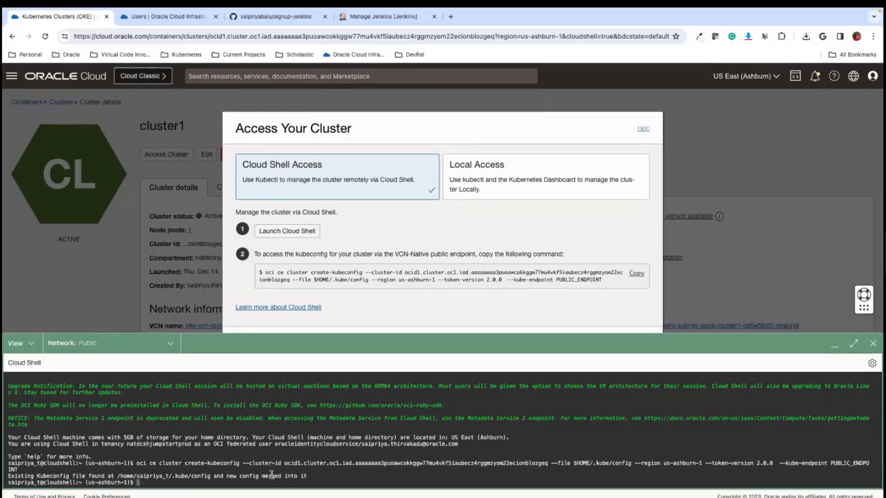
scroll(323, 251, "down", 2)
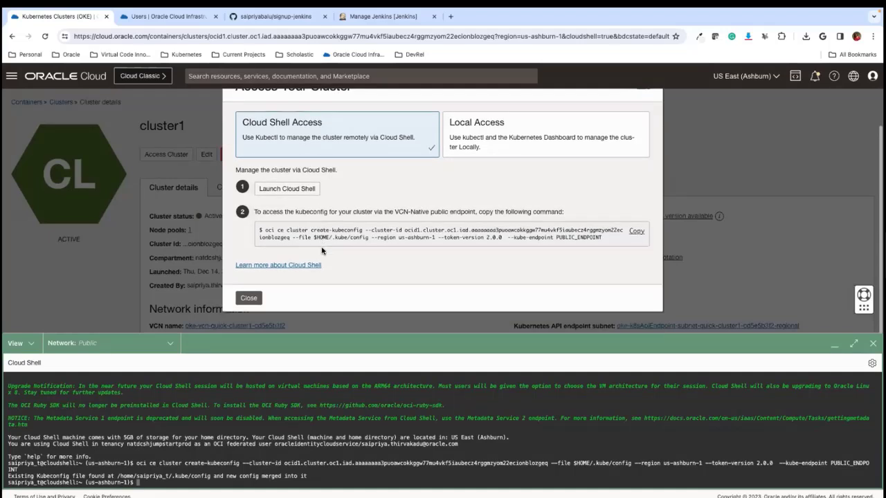
left_click(247, 297)
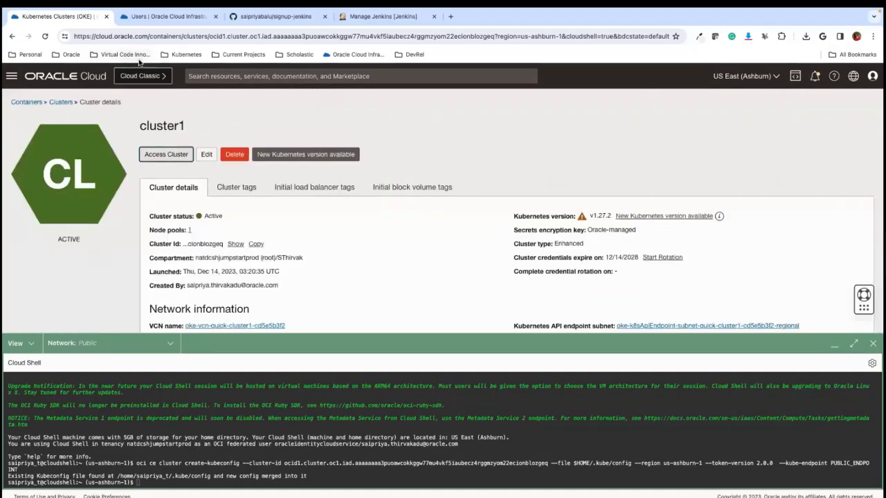
- Switch to the Jenkins page and create a new Freestyle project named sample
left_click(275, 17)
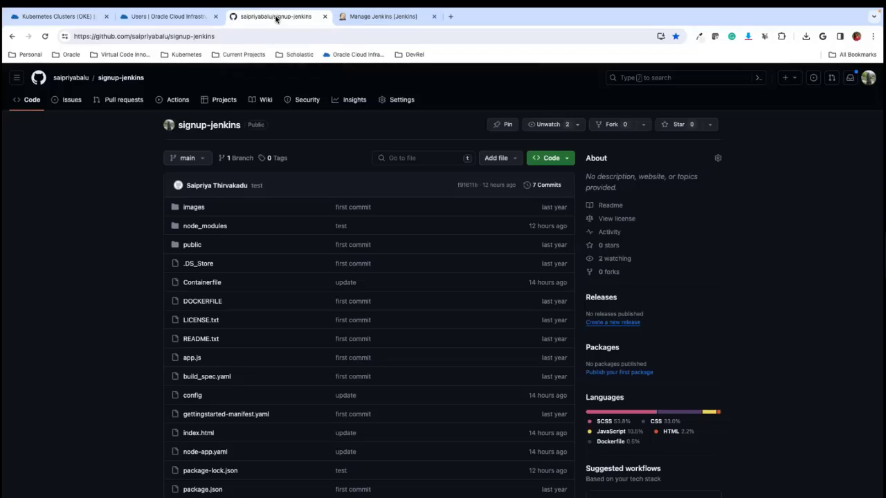
left_click(377, 17)
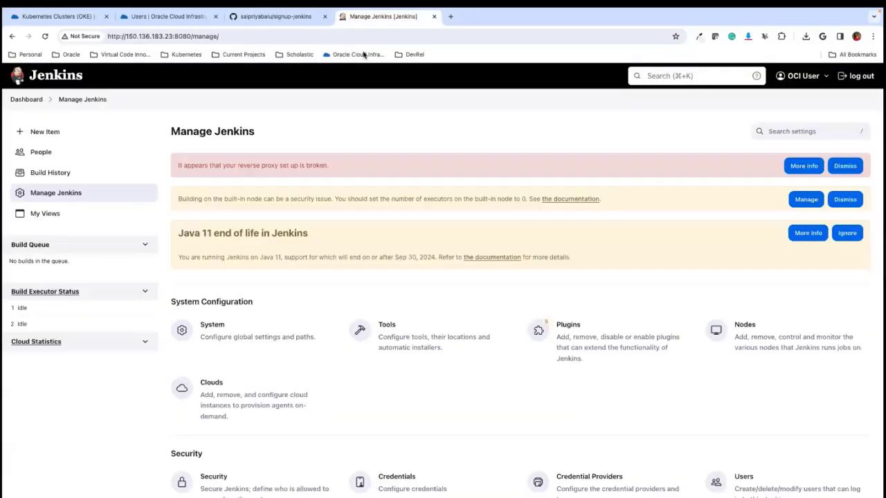
left_click(40, 134)
left_click(284, 173)
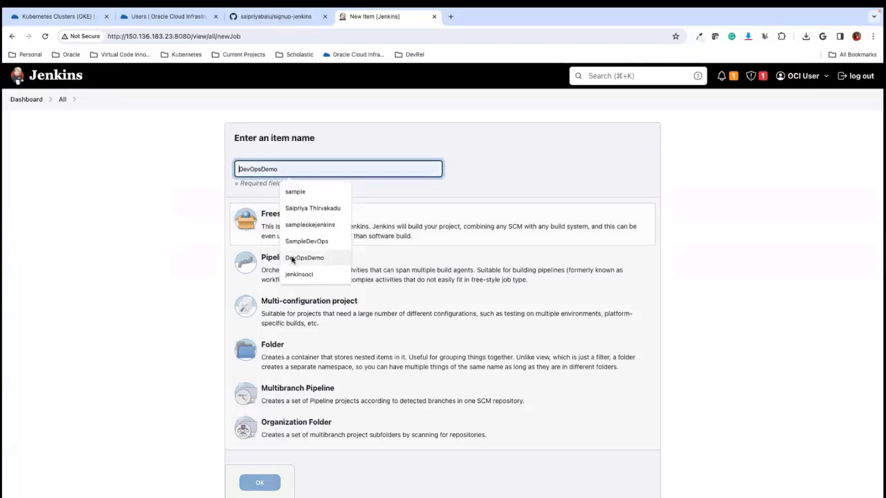
left_click(298, 192)
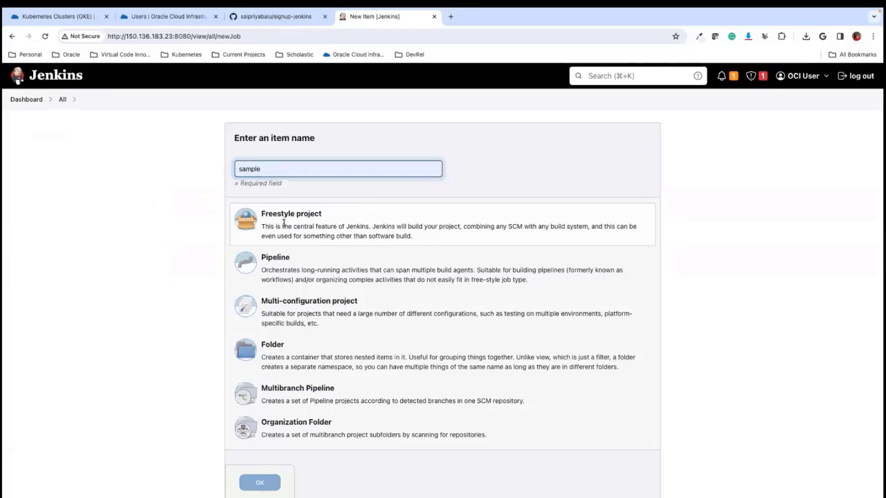
left_click(287, 224)
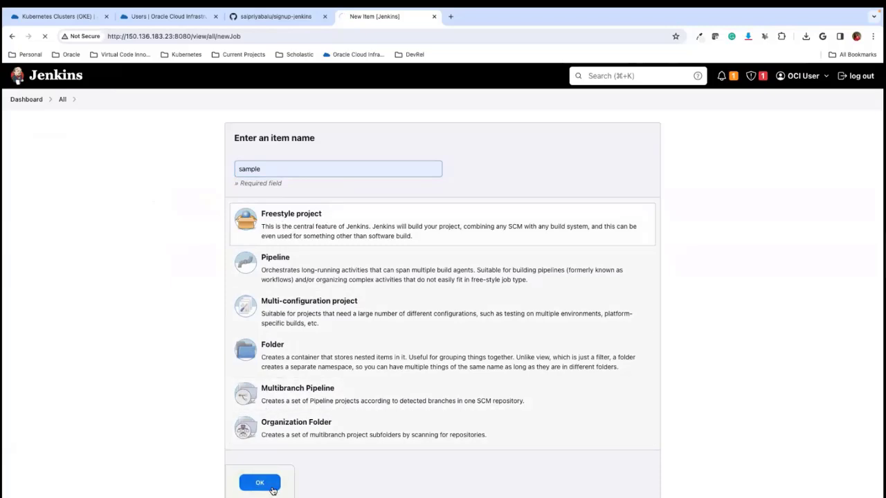
left_click(270, 488)
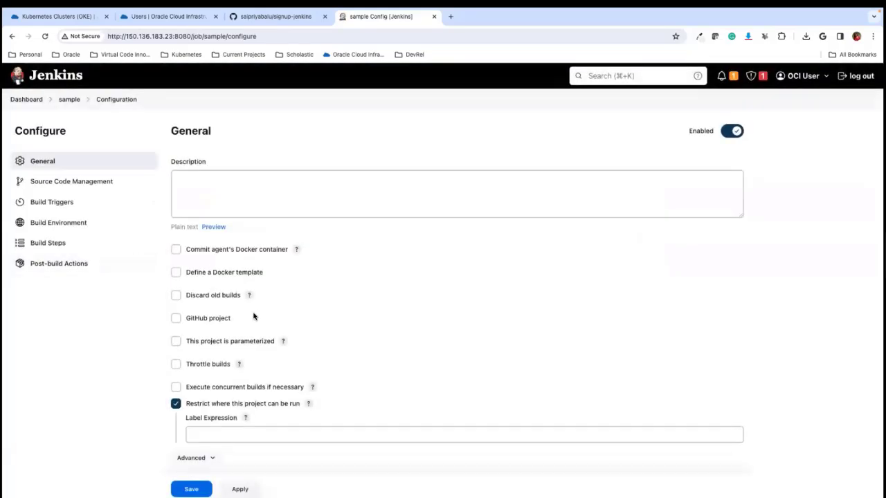
- Restrict where the sample project can run by setting its label expression to jenkinsslave
scroll(279, 306, "down", 2)
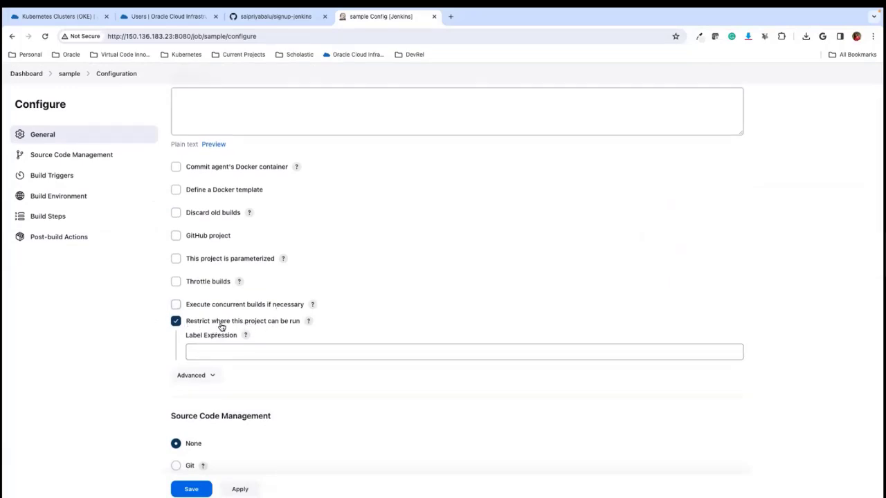
left_click(207, 351)
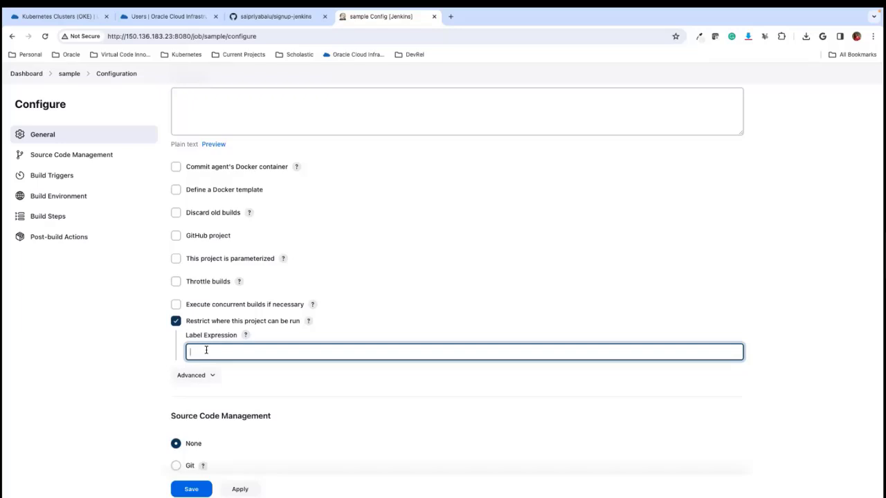
type("jenkinsslave")
left_click(283, 396)
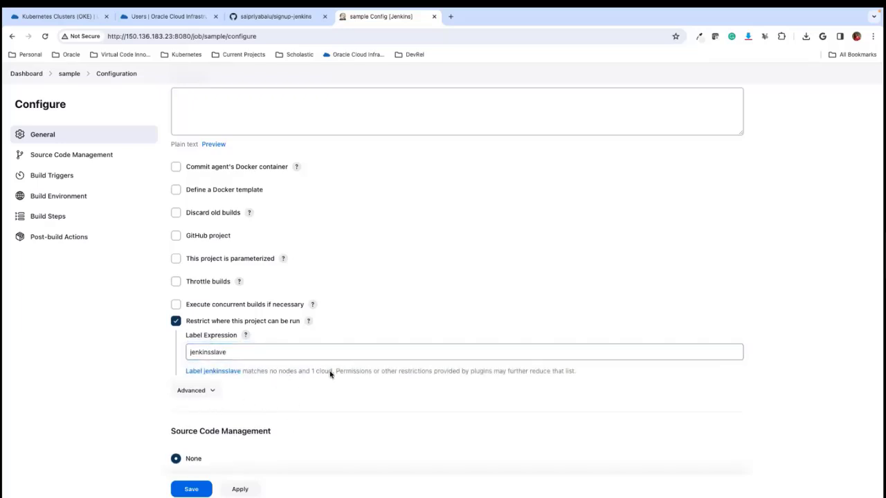
- Select Git as the project's source code management and copy the HTTPS clone URL of signup-jenkins from GitHub
scroll(285, 382, "down", 2)
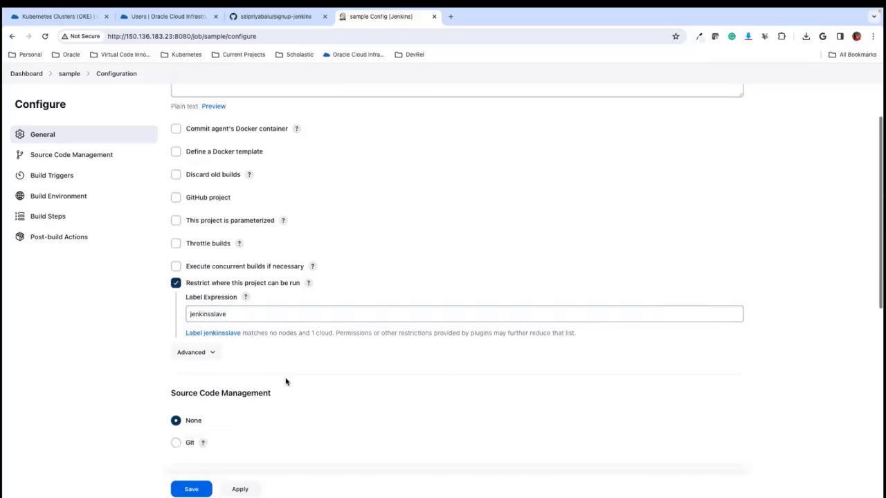
scroll(286, 381, "down", 2)
left_click(178, 343)
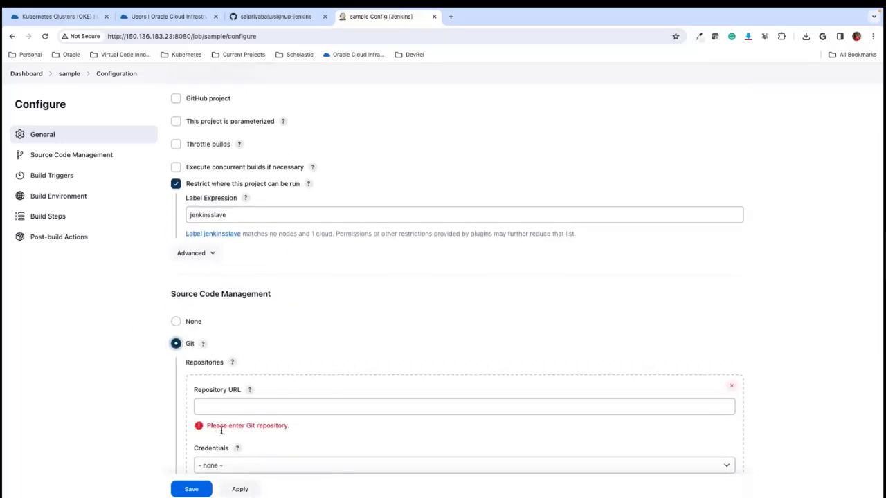
left_click(271, 19)
left_click(230, 36)
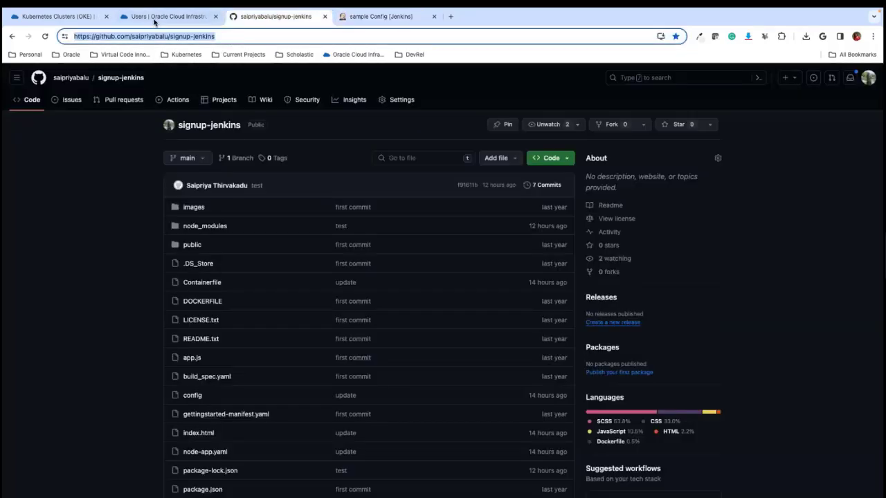
left_click(396, 17)
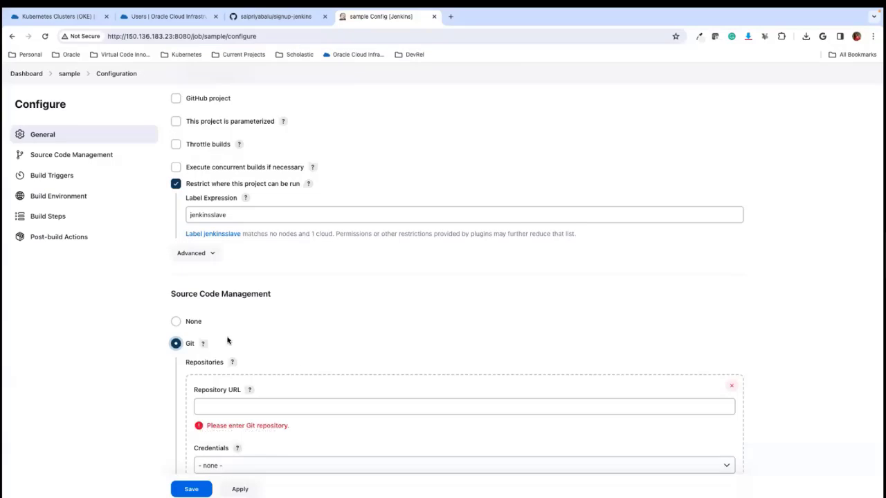
left_click(285, 18)
left_click(551, 158)
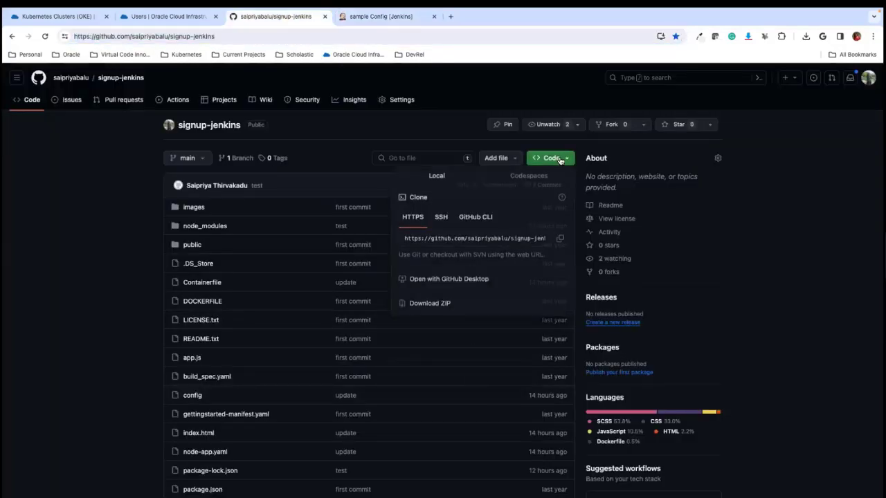
left_click(558, 238)
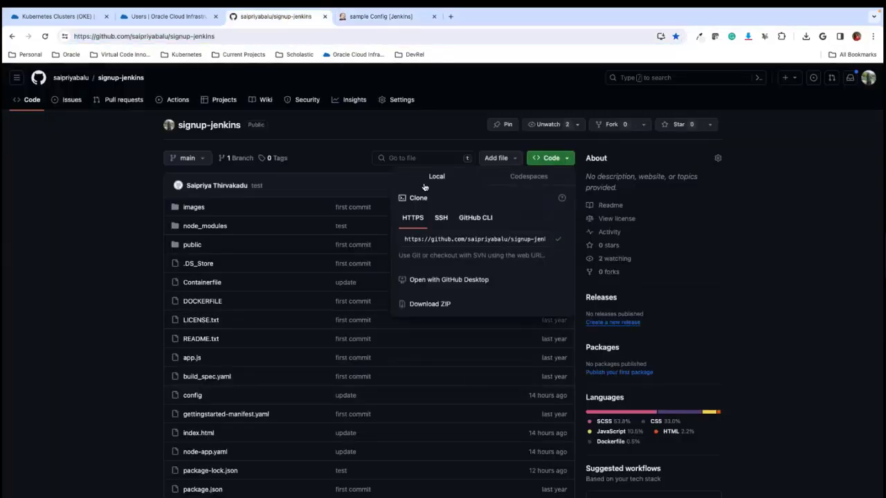
- Paste the copied signup-jenkins clone URL as the Jenkins repository URL and choose the opc (SSH Cred) credentials
left_click(381, 16)
left_click(214, 406)
key("ctrl+v")
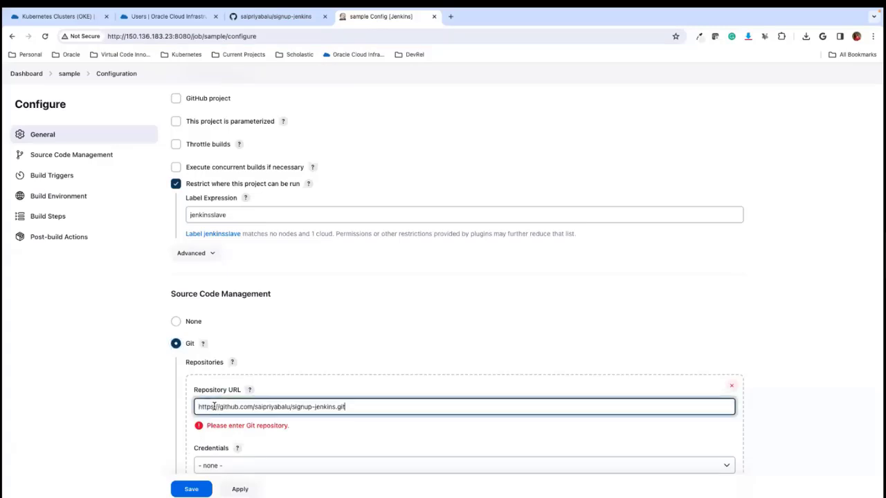
left_click(143, 421)
scroll(158, 418, "down", 3)
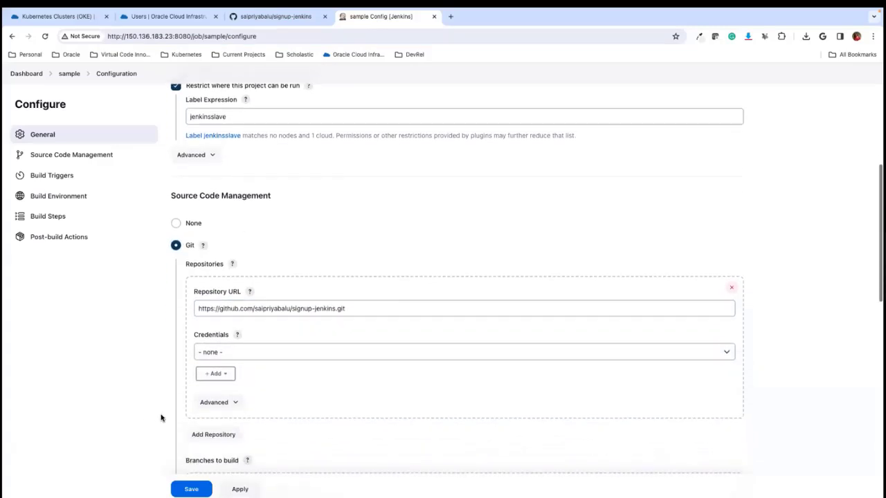
left_click(295, 356)
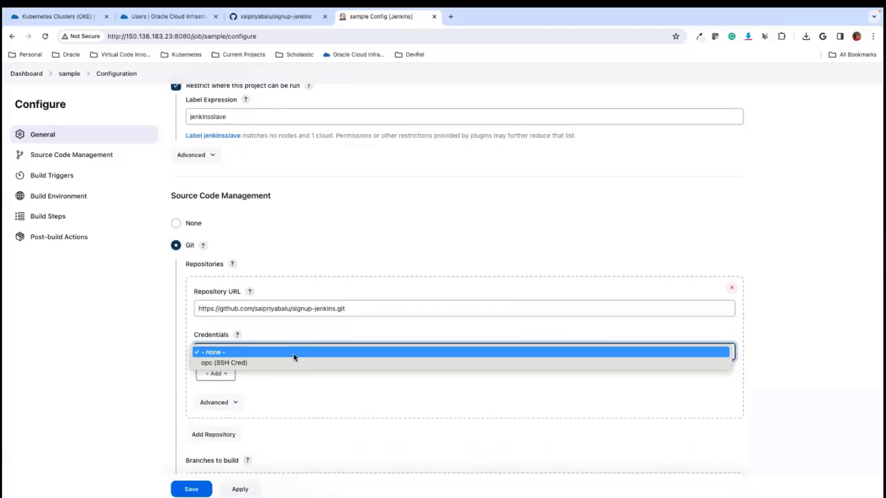
left_click(228, 362)
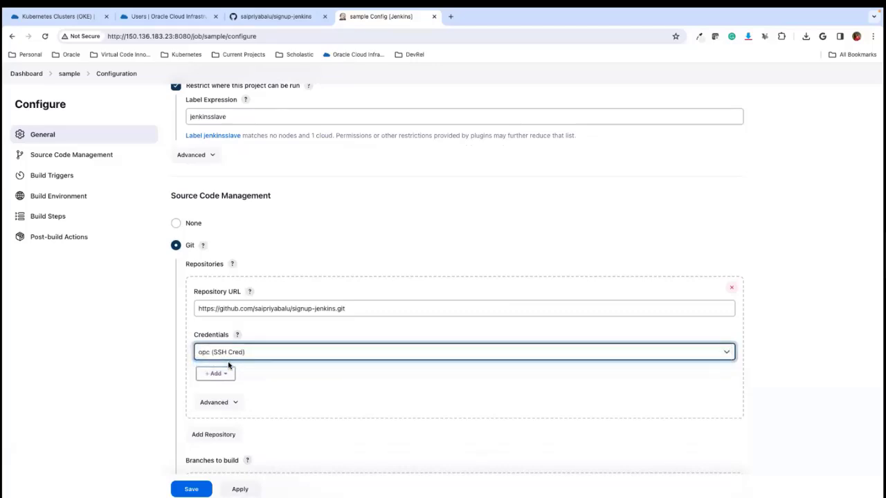
- Set the branch specifier under Branches to build to *
scroll(284, 427, "down", 1)
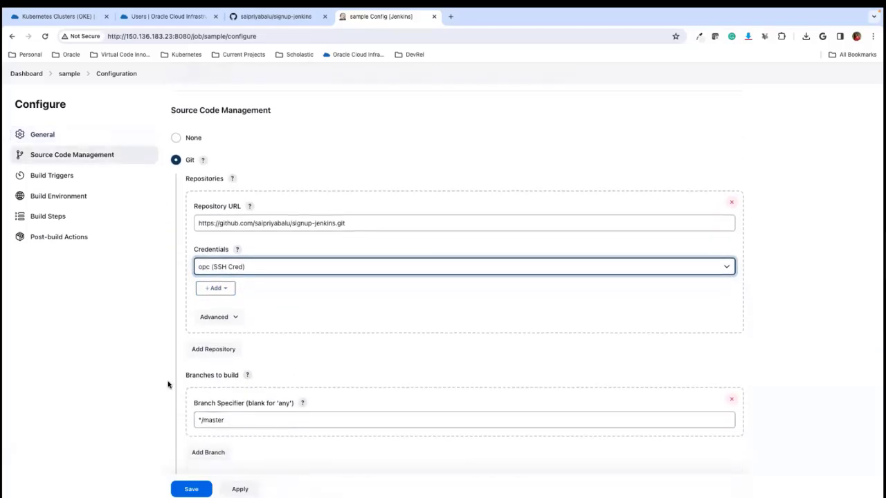
scroll(170, 385, "down", 2)
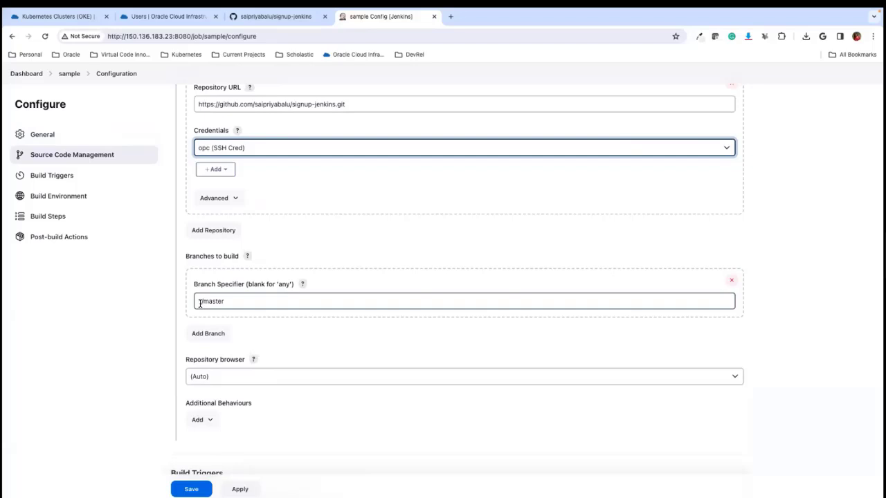
left_click_drag(202, 302, 252, 303)
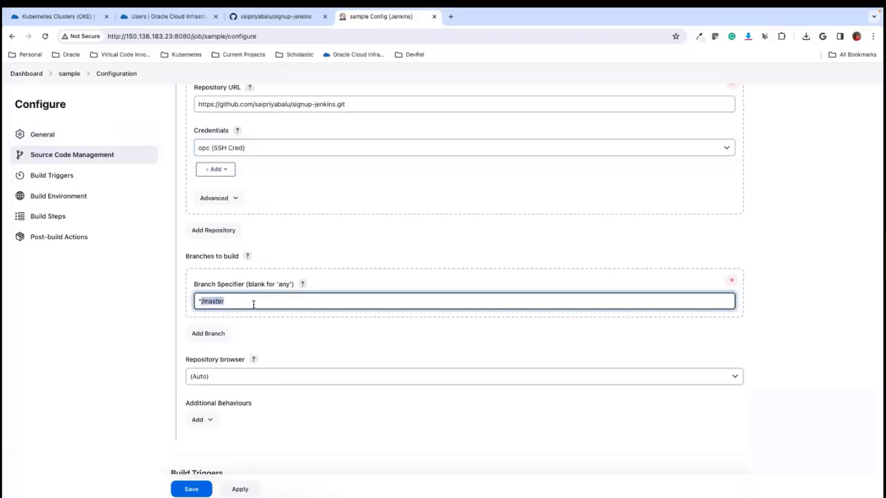
key("BackSpace")
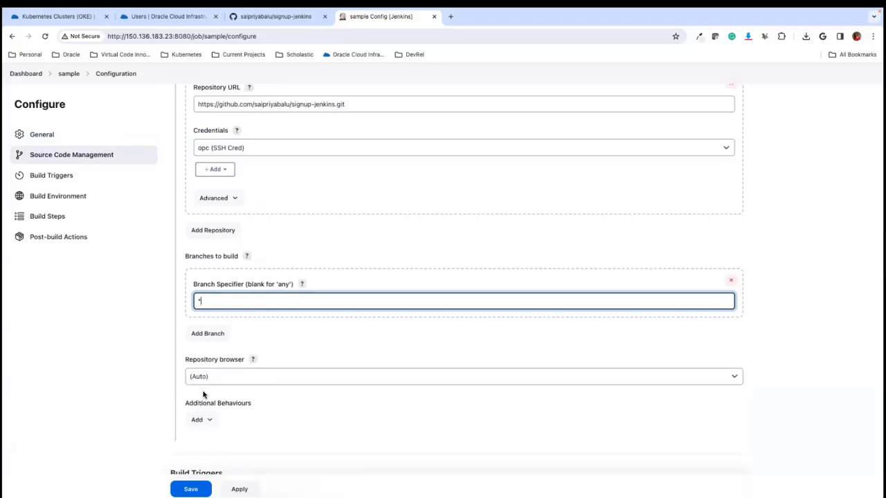
- Add an Execute shell build step to the sample project
scroll(134, 374, "down", 2)
scroll(134, 374, "down", 4)
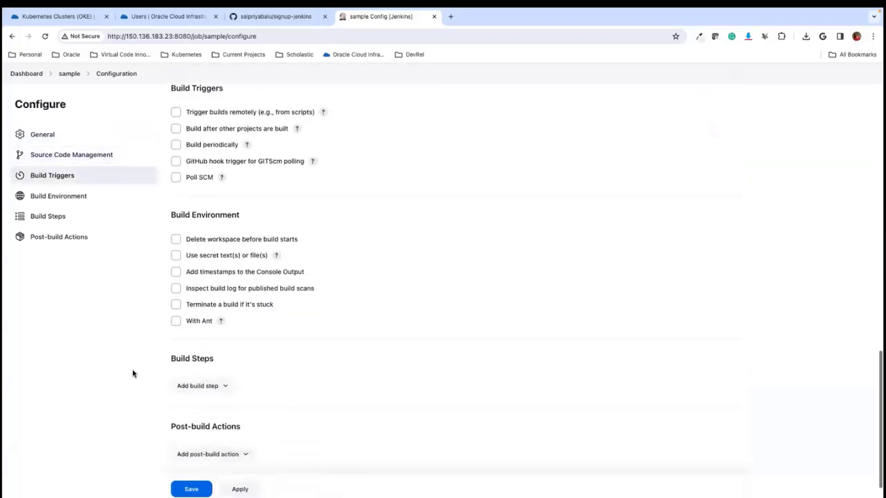
scroll(129, 365, "down", 1)
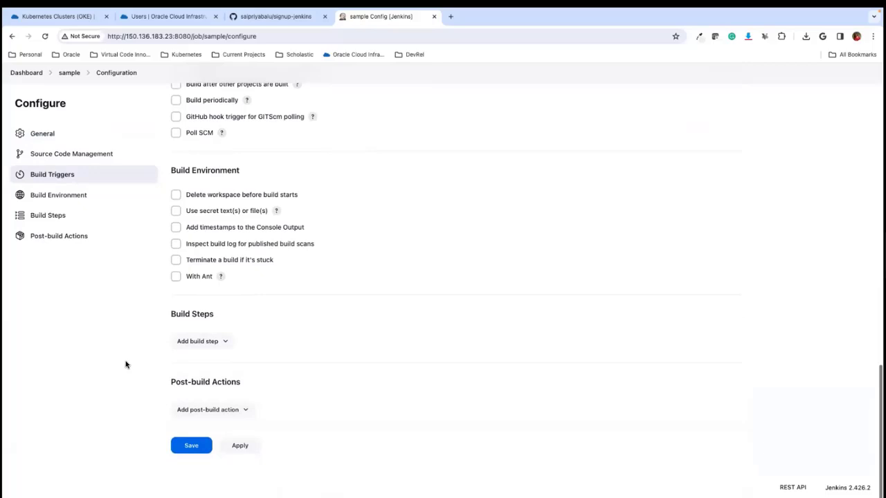
left_click(202, 344)
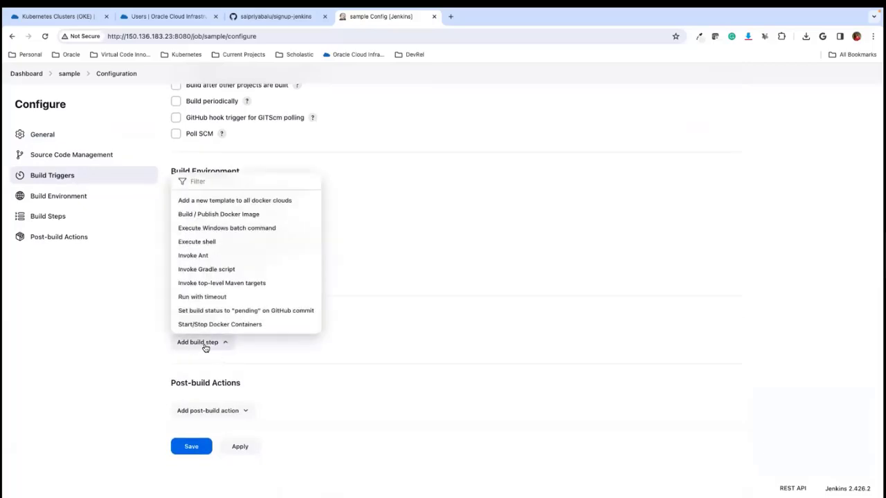
left_click(193, 247)
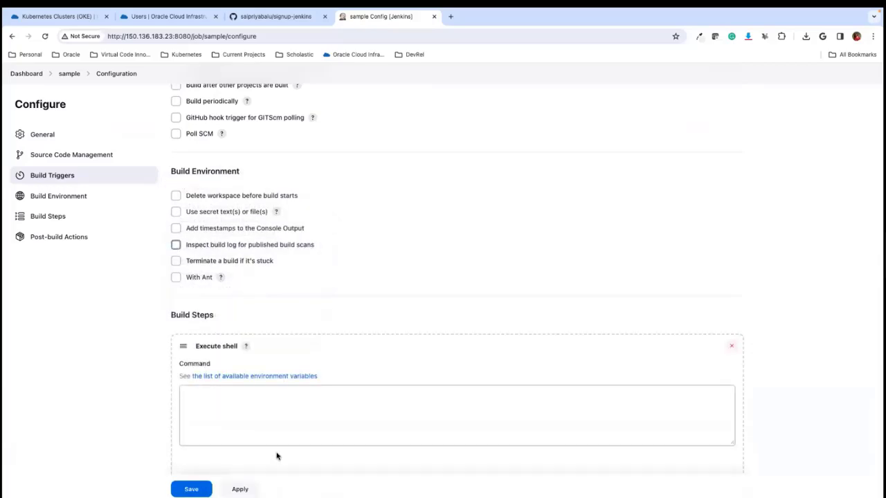
- Paste the prepared script with the podman build, images, login (including the registry password) and push commands into the Execute shell command, and review it
left_click(261, 415)
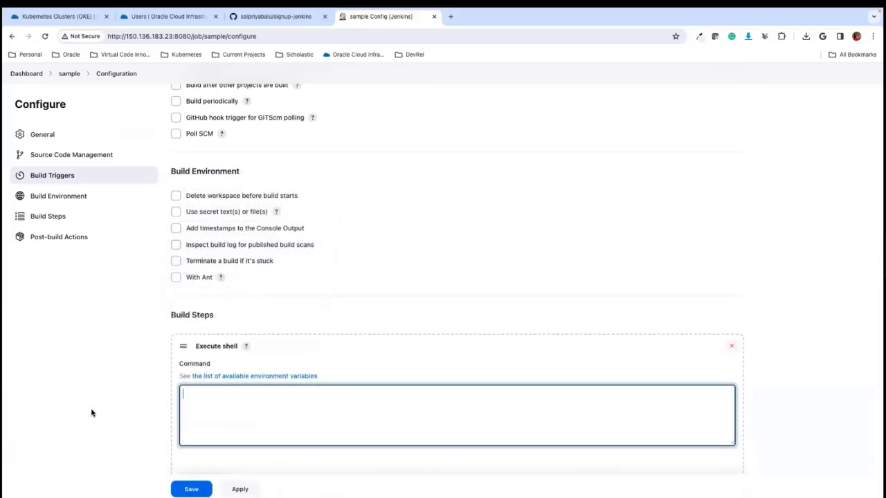
key("super+Tab")
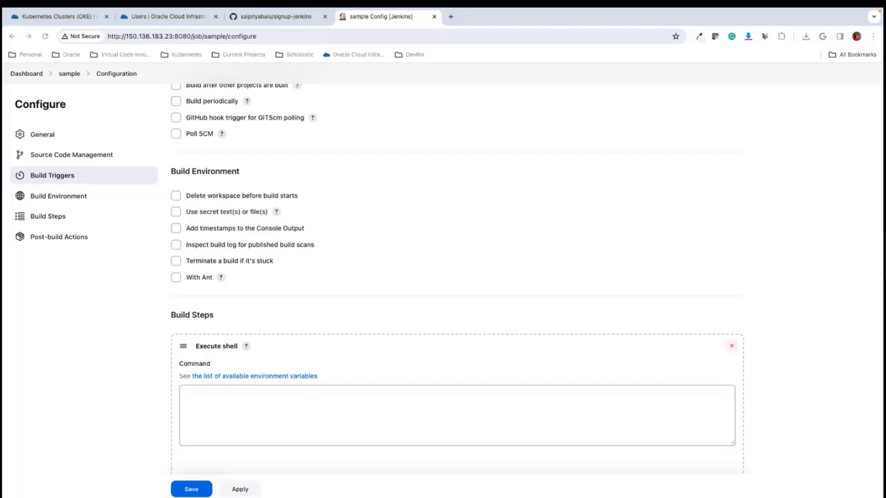
left_click(208, 409)
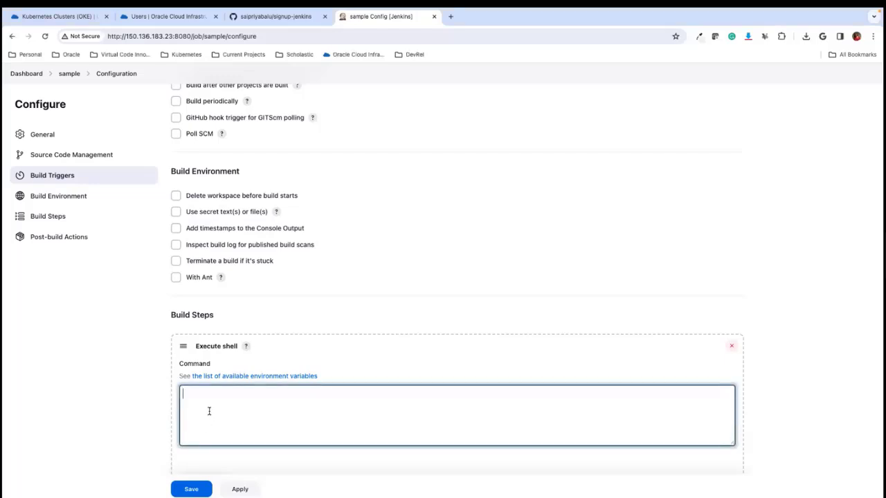
key("super+v")
scroll(205, 409, "up", 5)
scroll(205, 408, "up", 3)
scroll(180, 411, "down", 6)
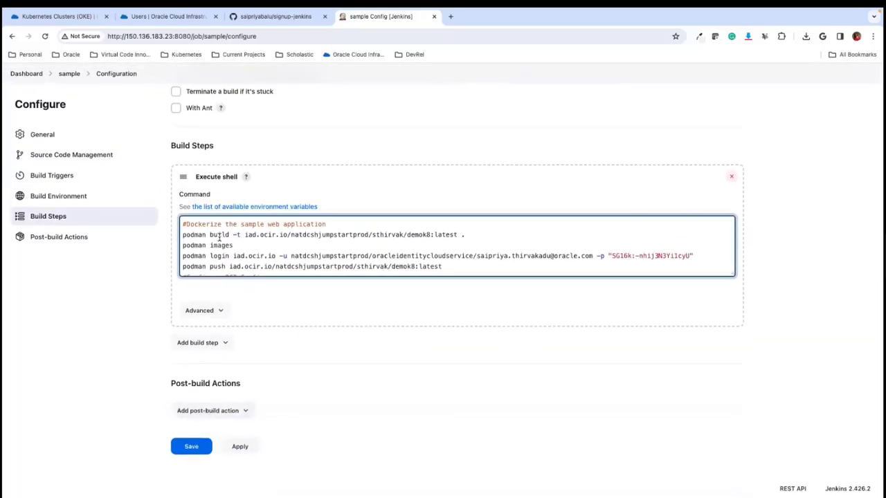
scroll(221, 254, "down", 2)
scroll(220, 255, "up", 1)
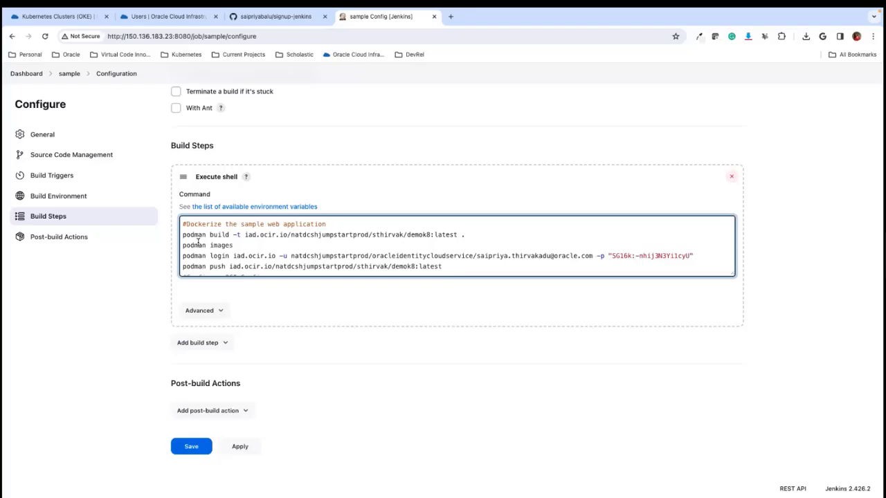
- Examine the podman build, images and login commands in the Execute shell script, including the registry username and password arguments
left_click_drag(184, 236, 473, 237)
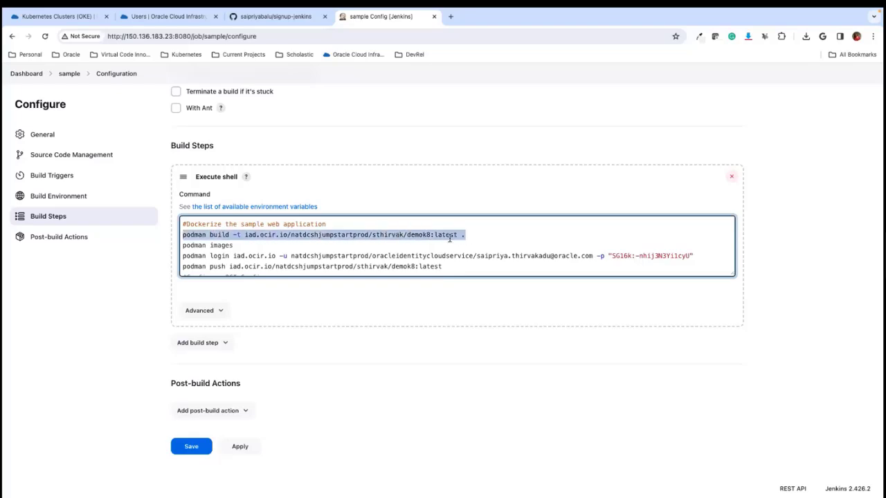
left_click(197, 241)
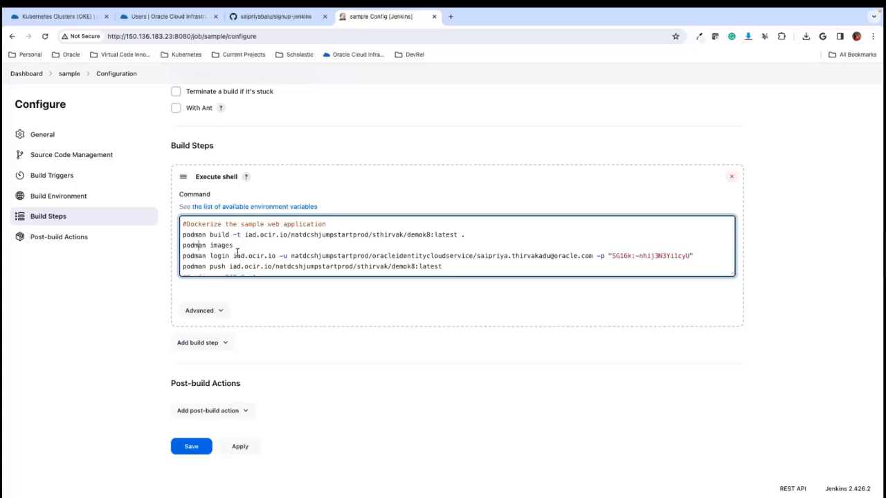
scroll(237, 253, "down", 3)
scroll(237, 254, "up", 2)
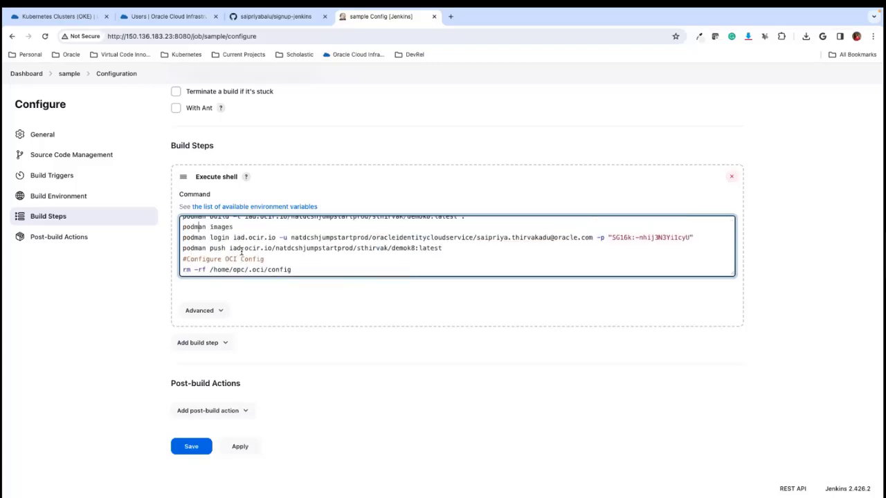
scroll(238, 254, "down", 1)
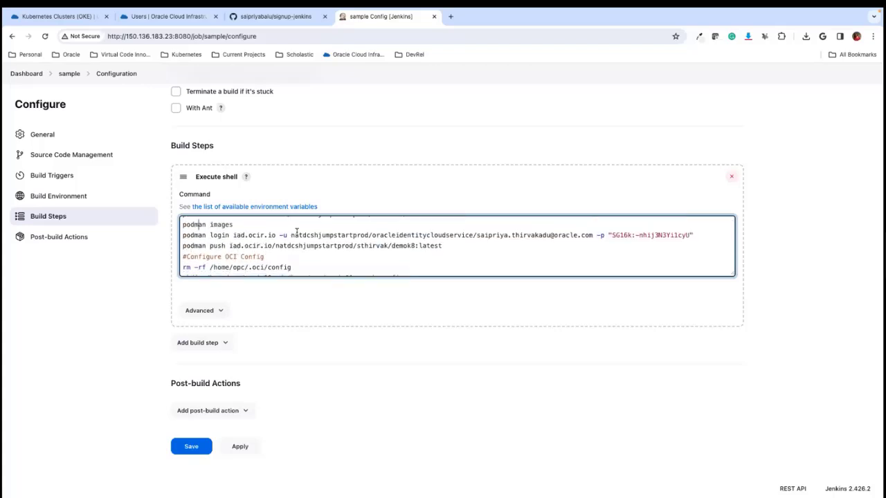
left_click_drag(291, 235, 592, 237)
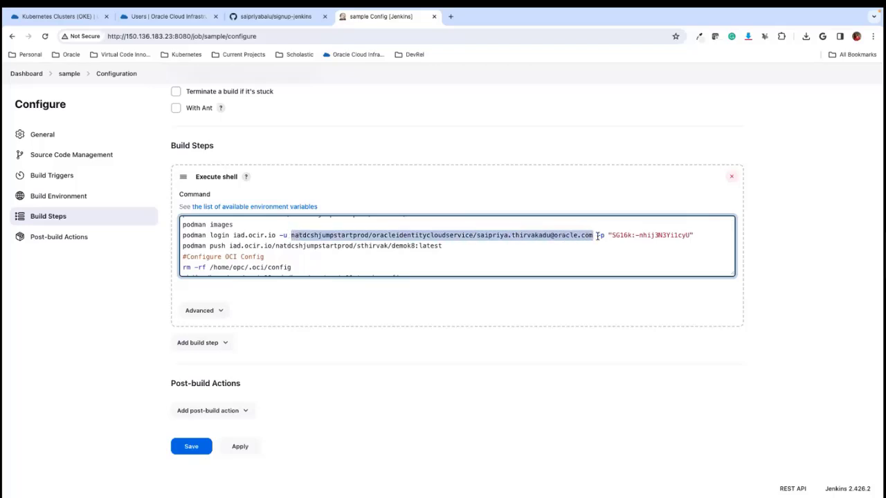
double_click(633, 235)
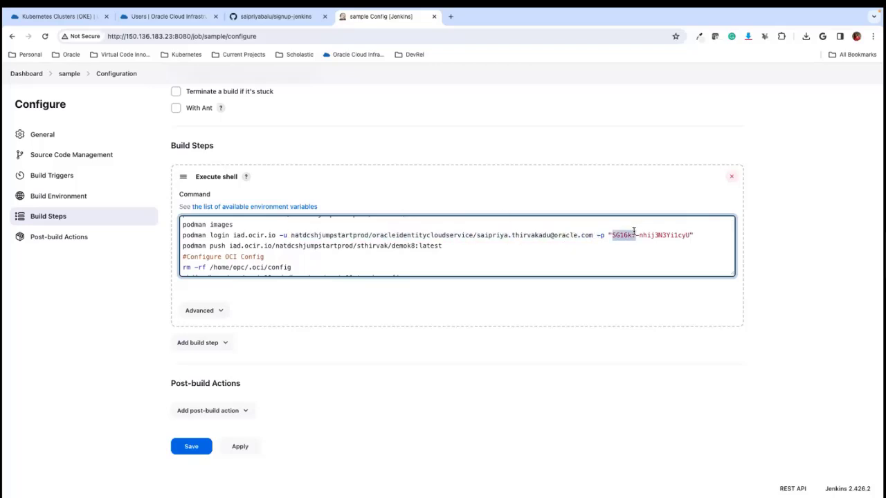
- In Oracle Cloud, view the user's Auth Tokens, the Generate Token form and the actions available for the Devops token
left_click(173, 17)
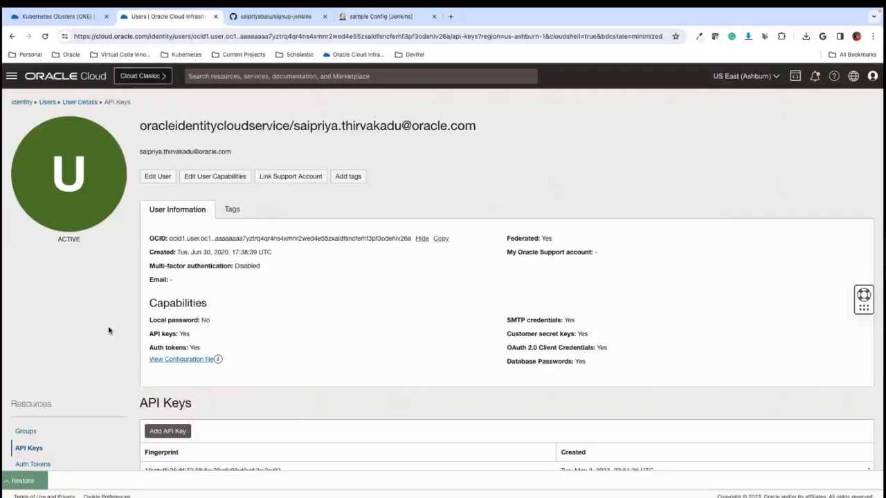
scroll(108, 332, "down", 2)
left_click(28, 376)
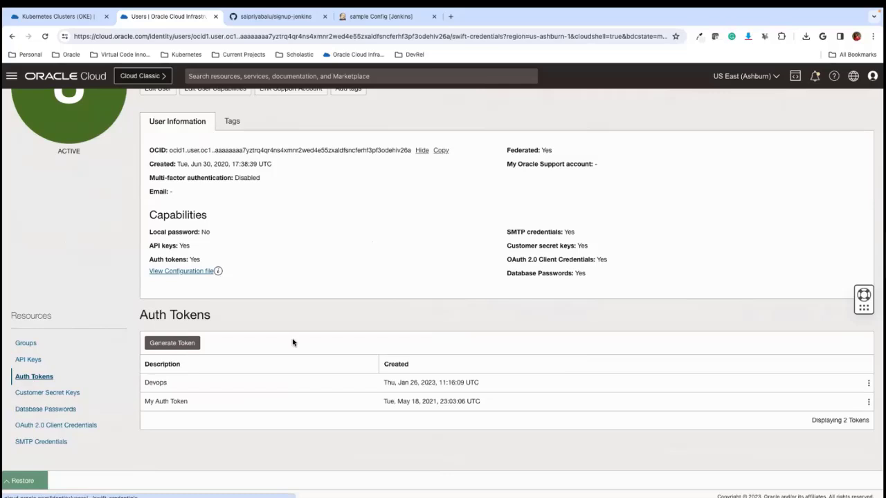
left_click(188, 343)
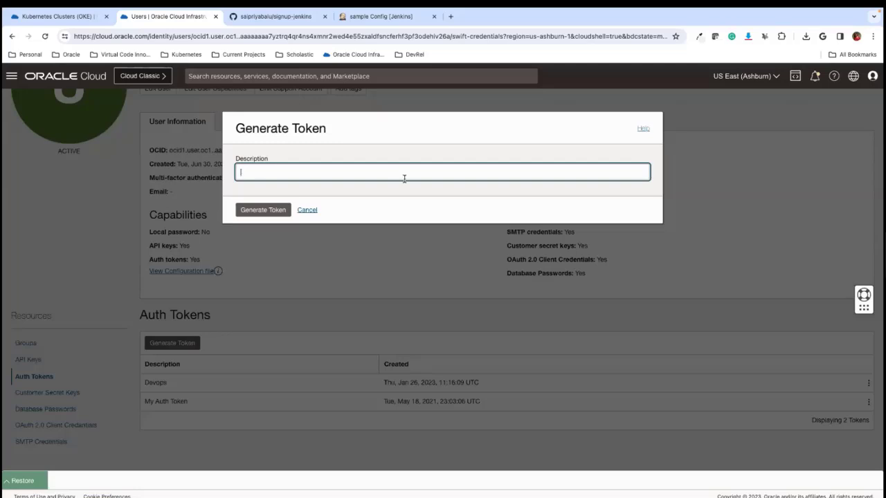
left_click(302, 209)
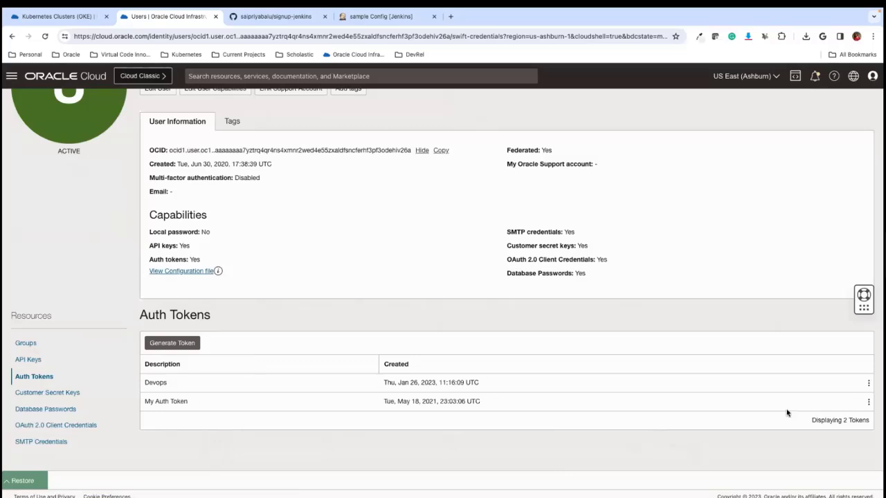
left_click(868, 383)
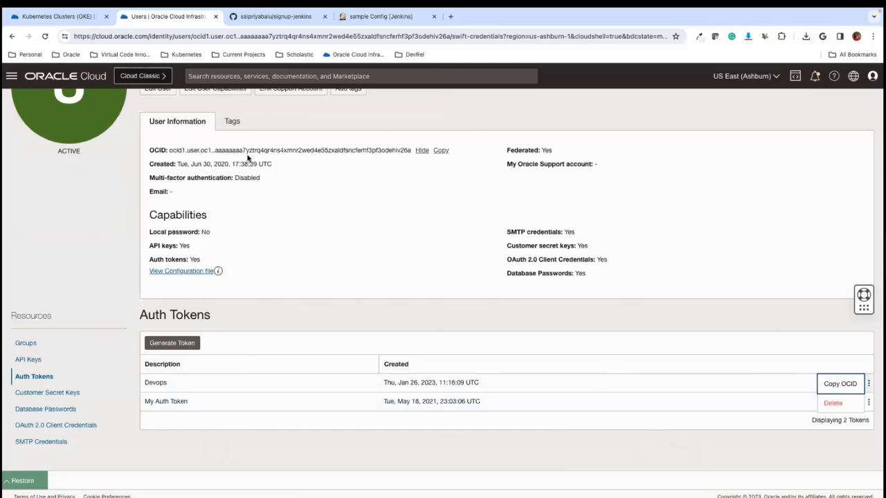
- Return to the Jenkins sample configuration and examine the podman push command and the Configure OCI Config commands
left_click(374, 16)
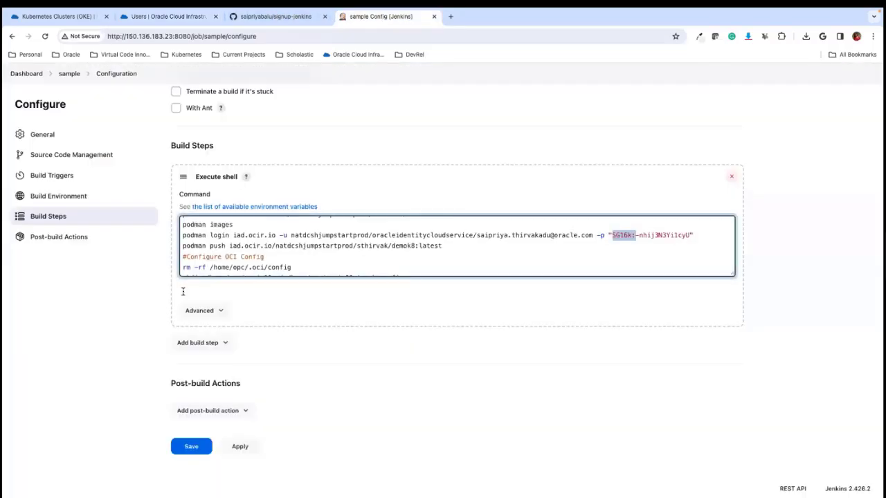
left_click(480, 251)
left_click_drag(392, 246, 443, 246)
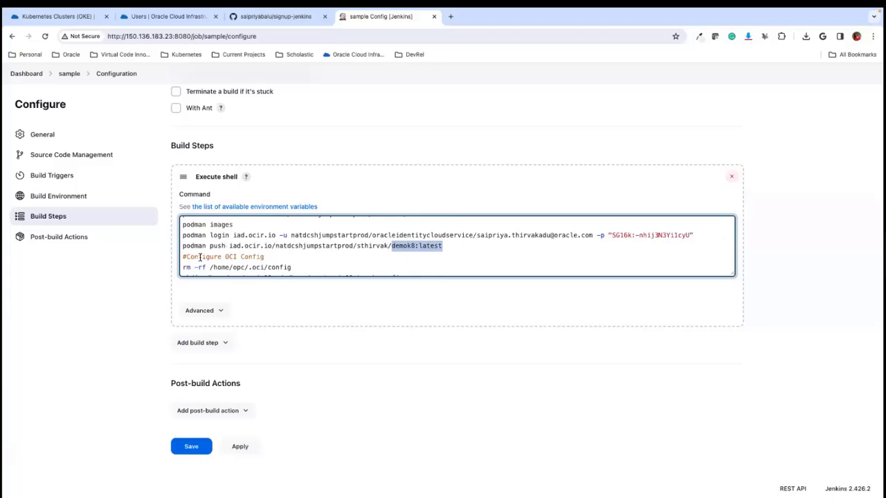
scroll(294, 257, "down", 3)
scroll(293, 258, "up", 1)
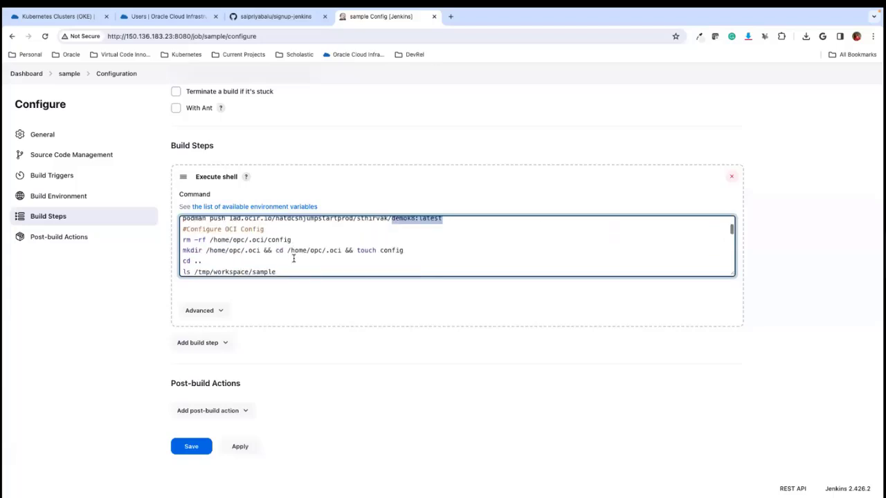
scroll(294, 258, "right", 1)
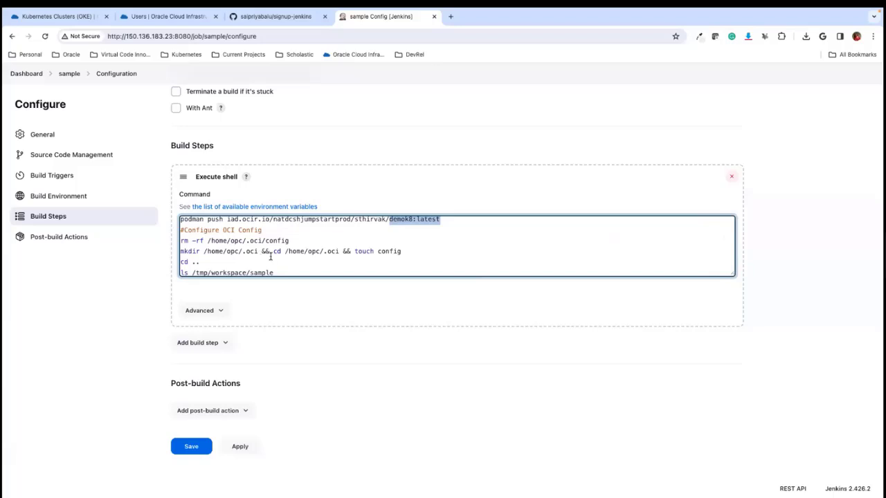
scroll(268, 258, "left", 1)
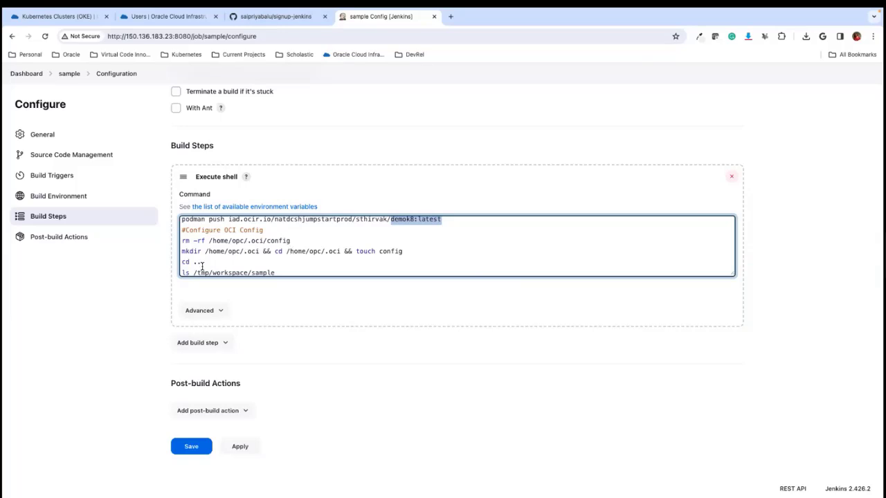
- Examine the script's OCI config file commands and the Configure Kubeconfig section that downloads oci_api_key.pem
scroll(212, 263, "down", 3)
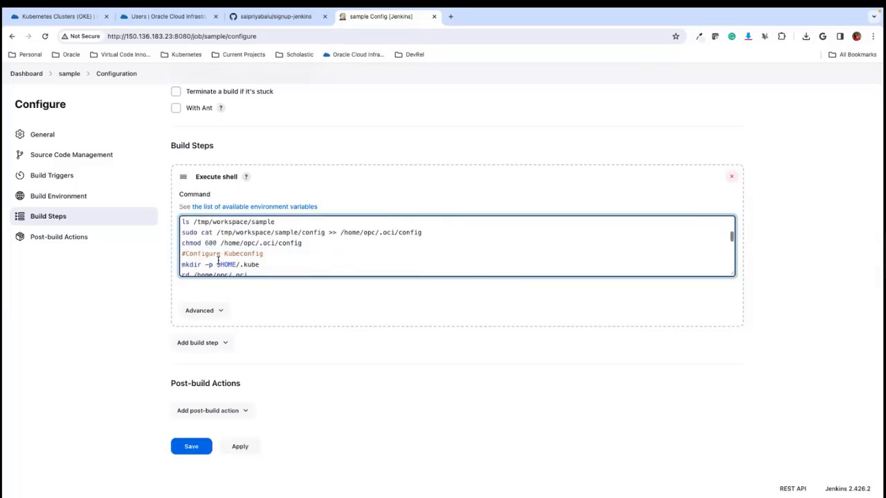
scroll(218, 261, "up", 1)
scroll(218, 260, "down", 2)
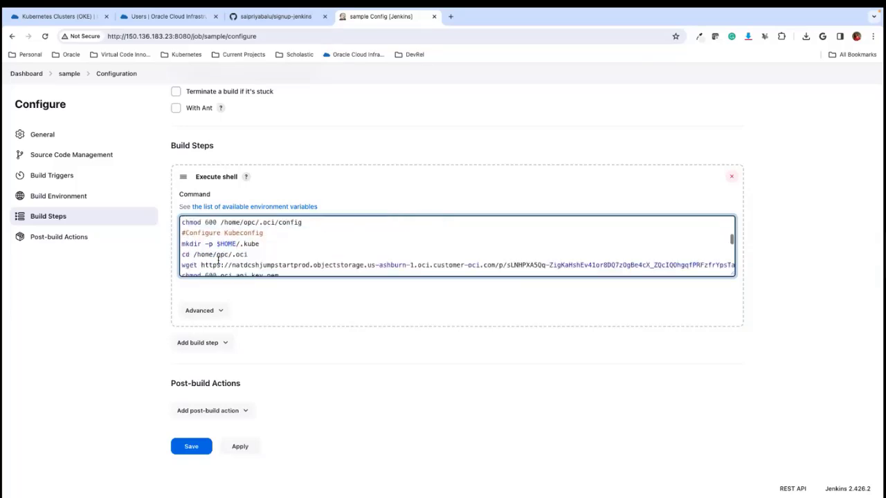
scroll(218, 261, "down", 2)
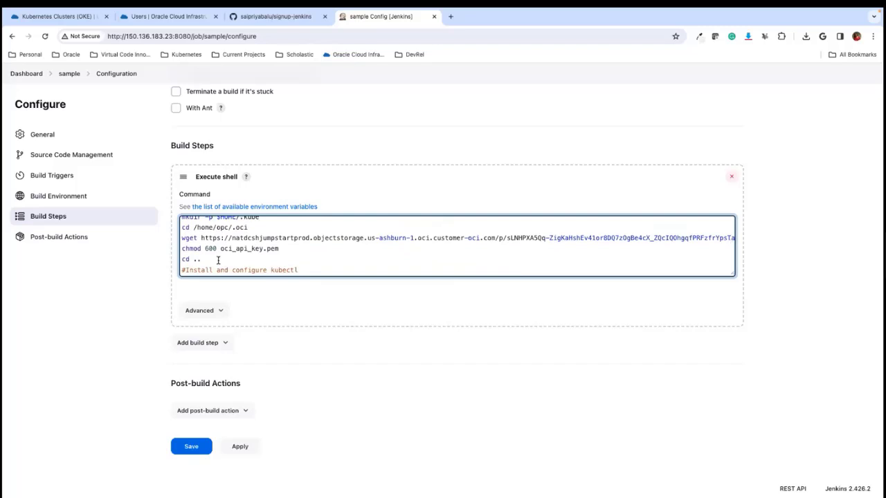
scroll(218, 261, "up", 1)
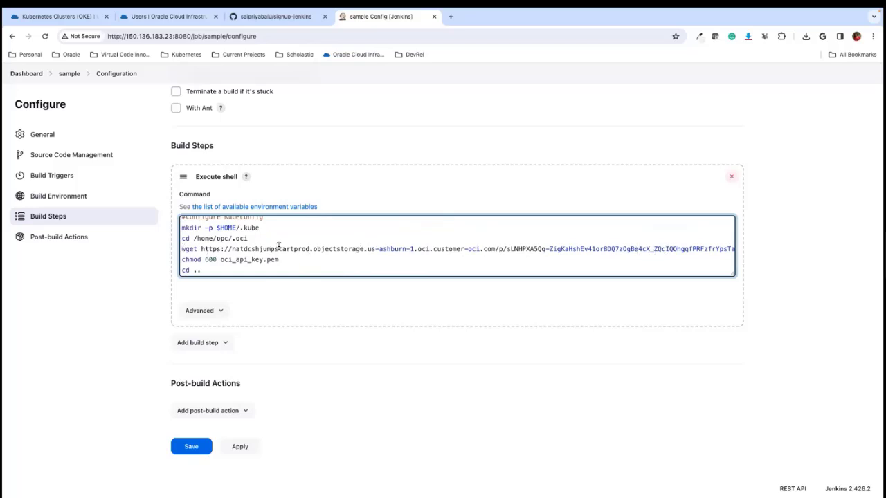
- Examine the create-kubeconfig and export KUBECONFIG commands in the script's Install and configure kubectl section
scroll(270, 256, "down", 5)
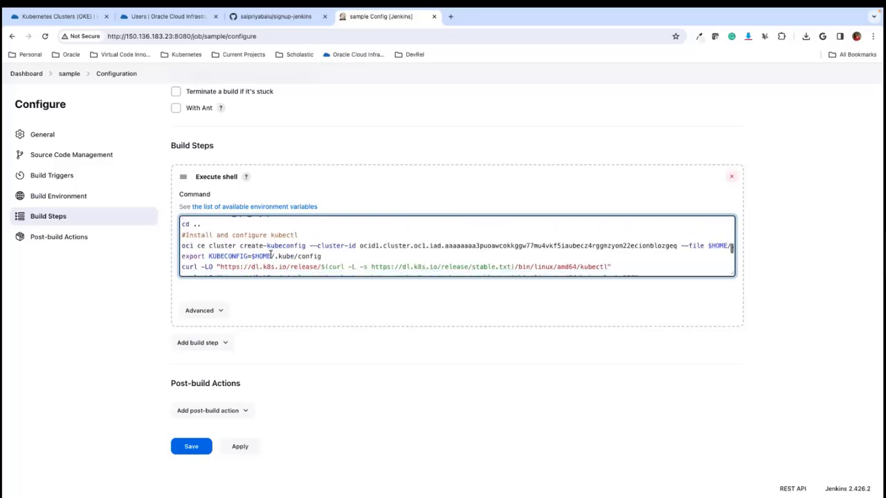
scroll(270, 256, "up", 2)
scroll(270, 256, "down", 2)
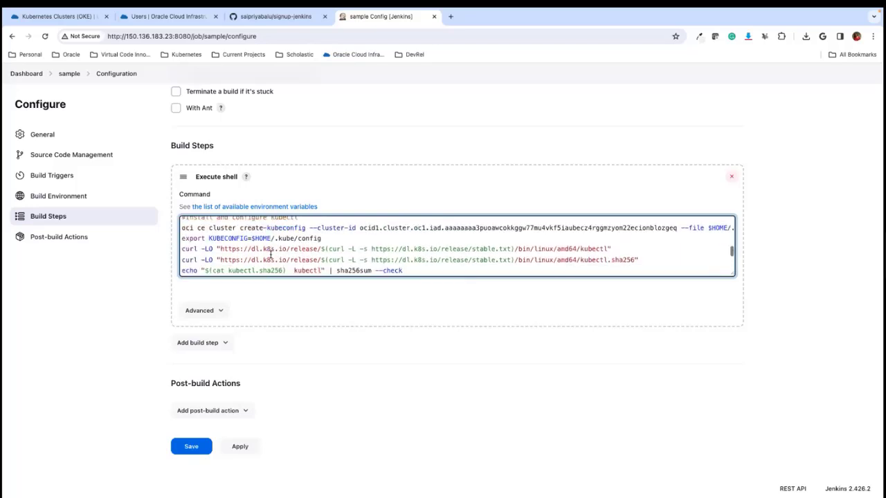
scroll(270, 256, "up", 1)
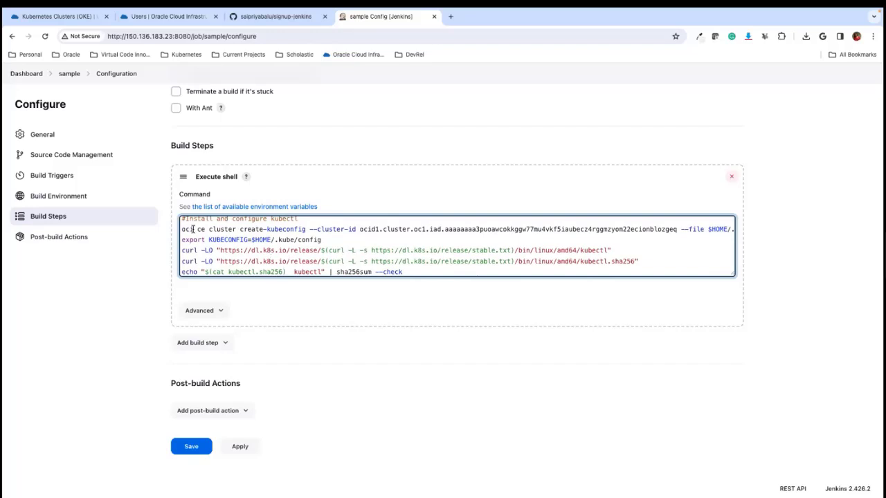
left_click_drag(181, 229, 509, 244)
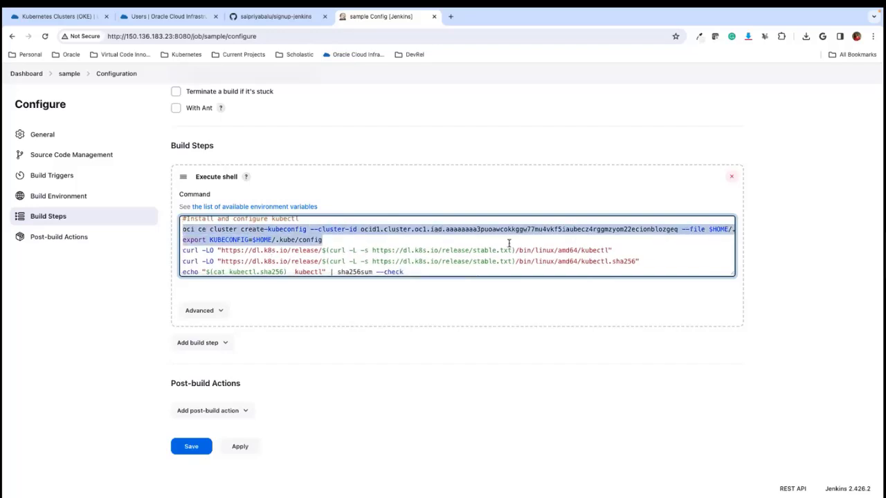
scroll(239, 239, "right", 2)
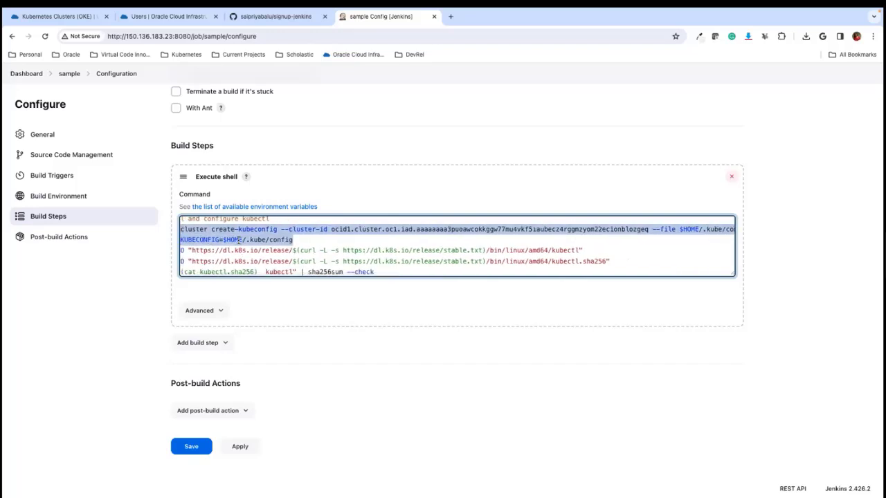
- Open the access instructions for cluster1 in Oracle Cloud and examine the Cloud Shell create-kubeconfig command
left_click(59, 15)
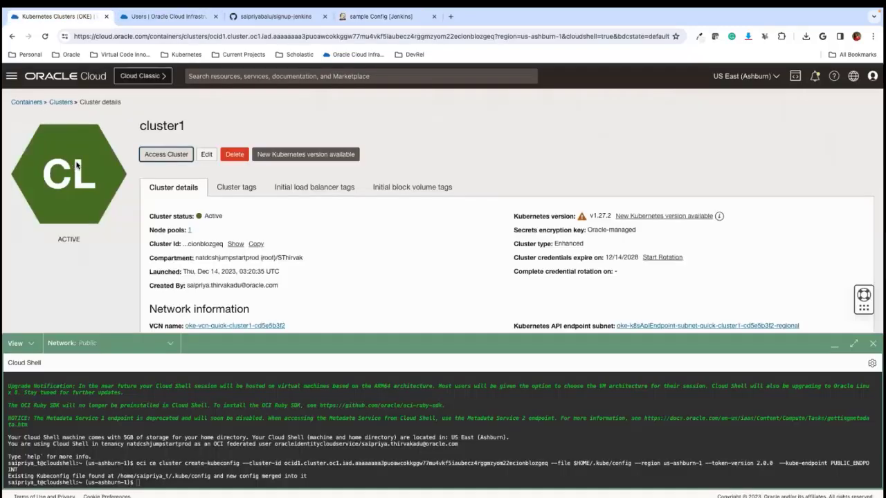
left_click(164, 156)
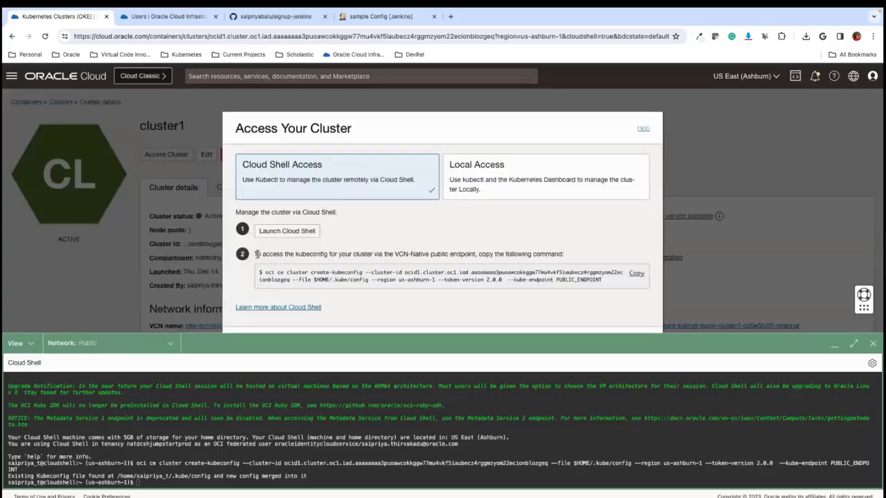
left_click_drag(264, 272, 630, 284)
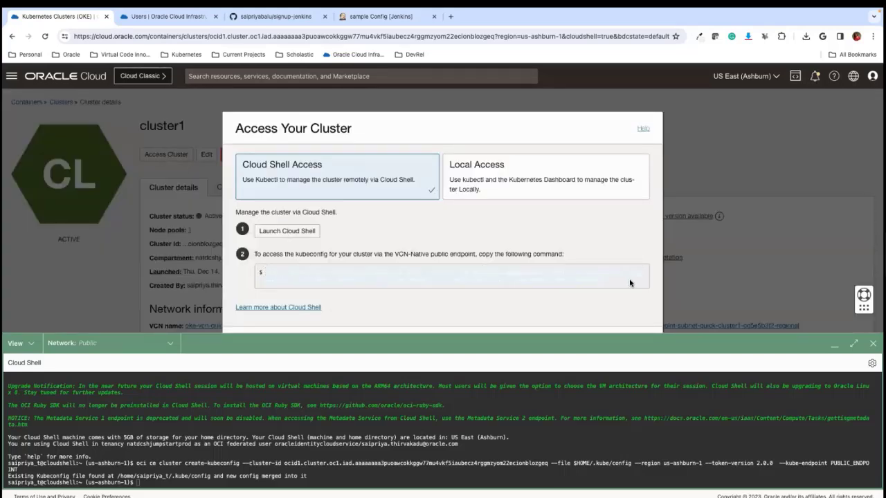
left_click(595, 277)
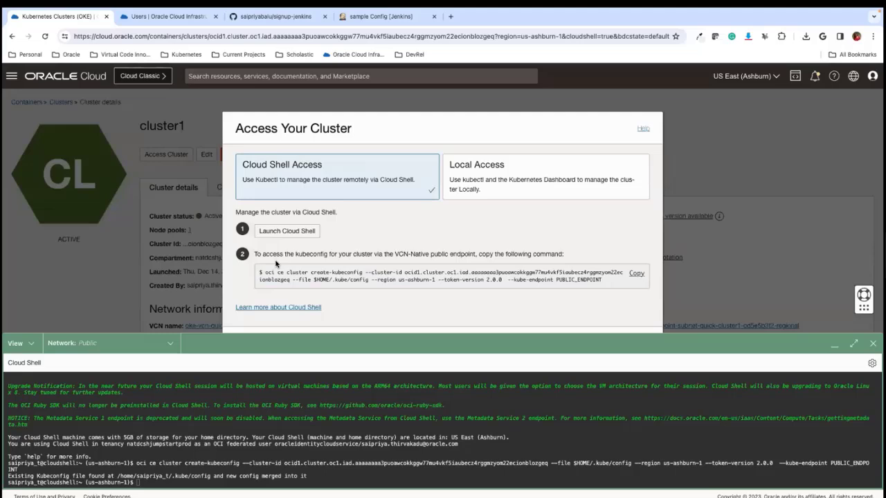
- Return to the Jenkins sample configuration and examine the script's kubectl download, checksum, install and version commands
left_click(174, 19)
left_click(283, 17)
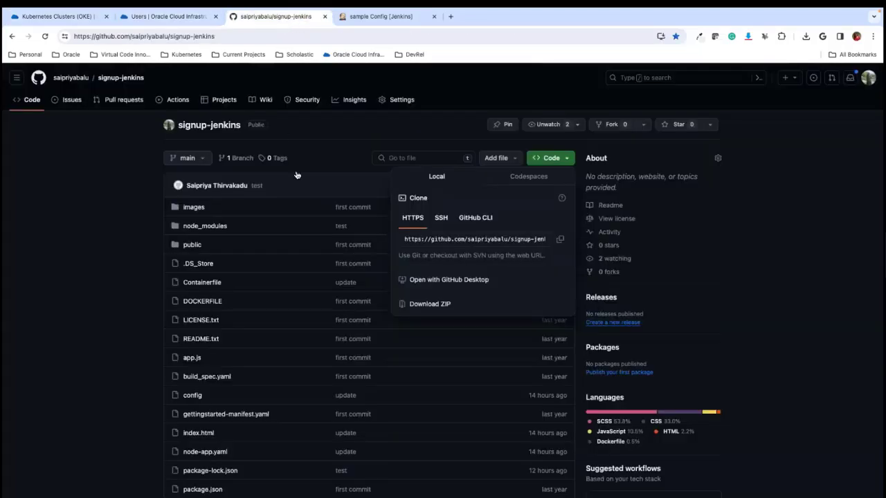
left_click(381, 17)
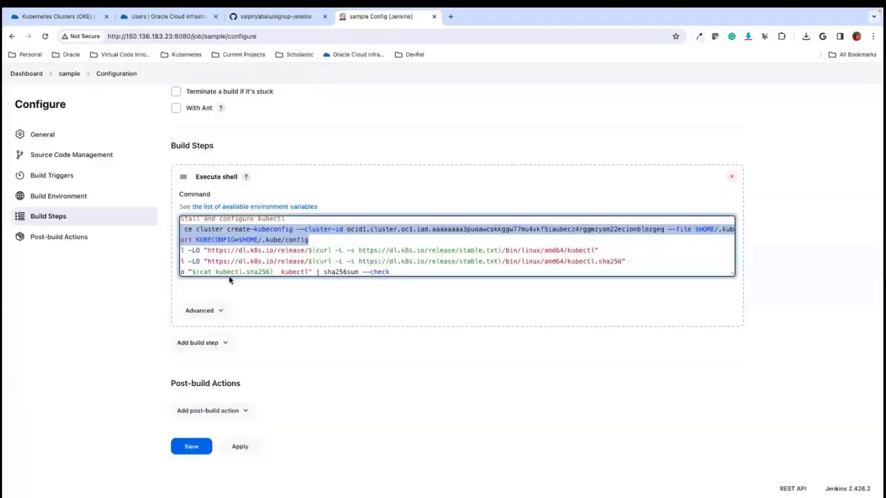
scroll(225, 246, "left", 1)
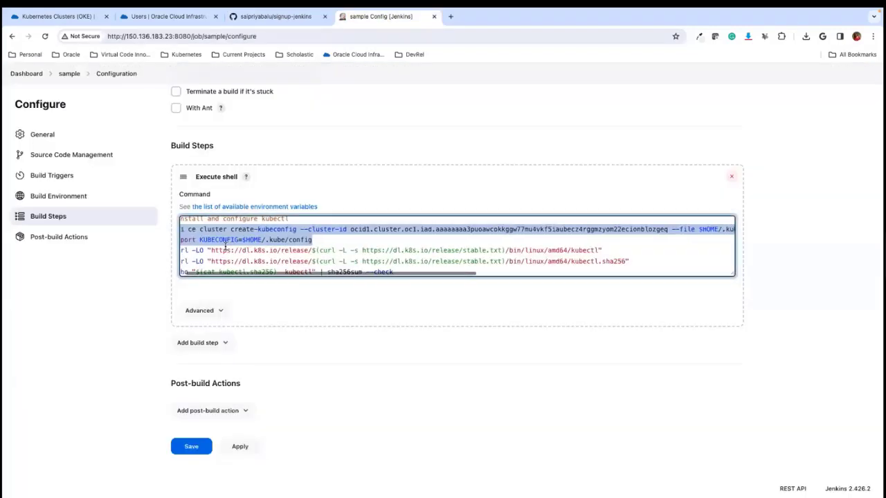
scroll(249, 253, "down", 1)
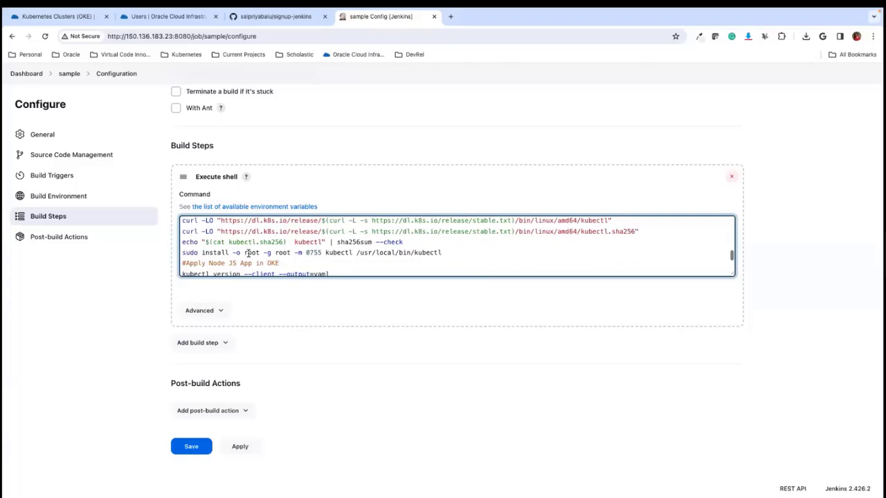
scroll(247, 254, "up", 2)
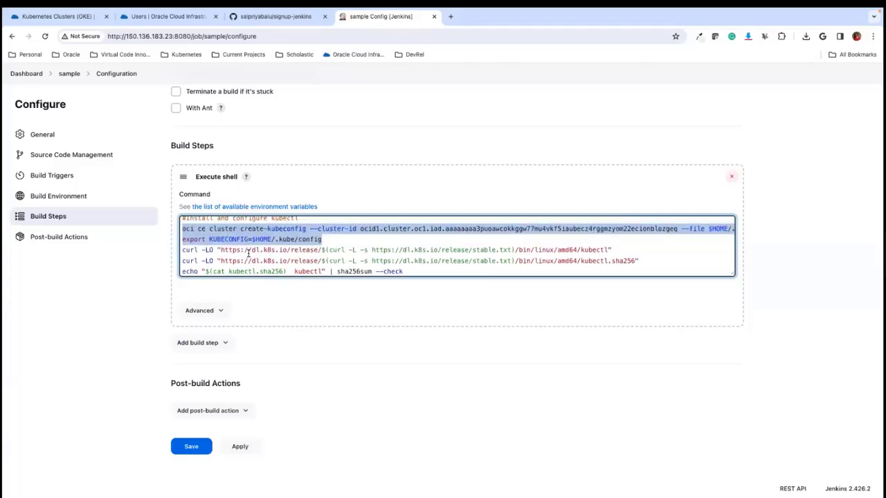
scroll(256, 262, "down", 5)
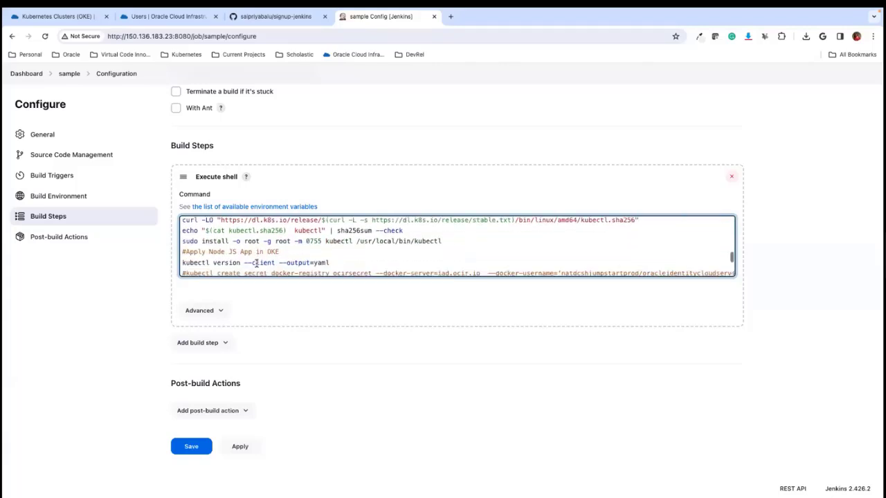
- Review the script's final kubectl secret, delete and apply commands, save the sample job's configuration and start a build
scroll(256, 263, "up", 1)
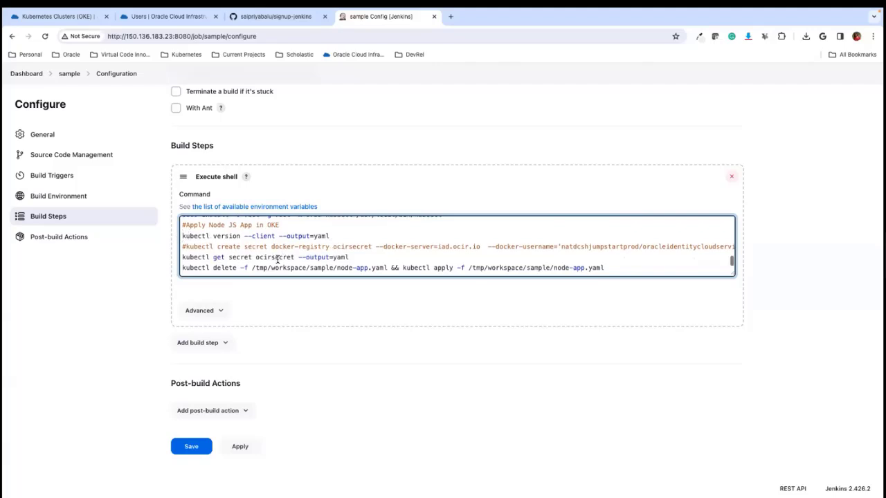
scroll(276, 260, "down", 1)
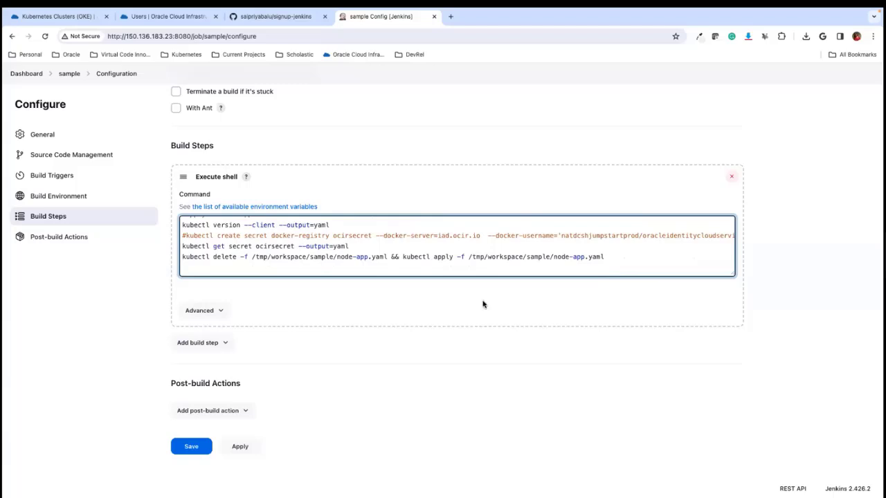
left_click(236, 448)
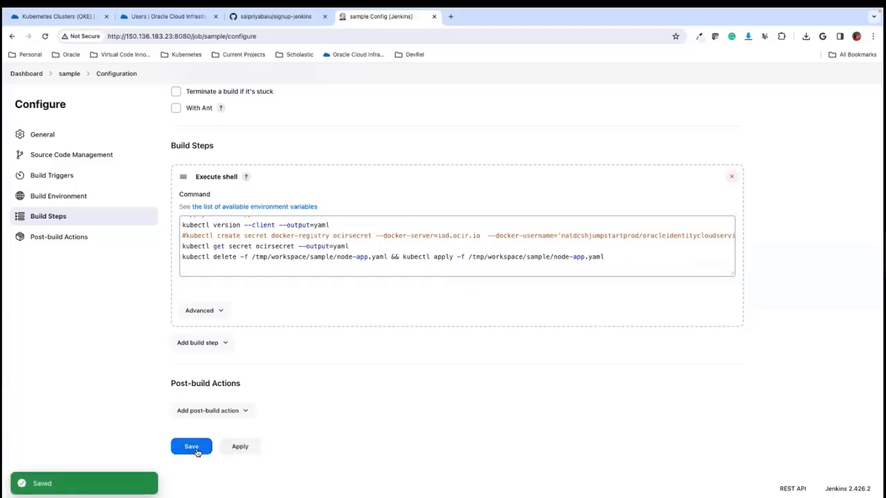
left_click(196, 450)
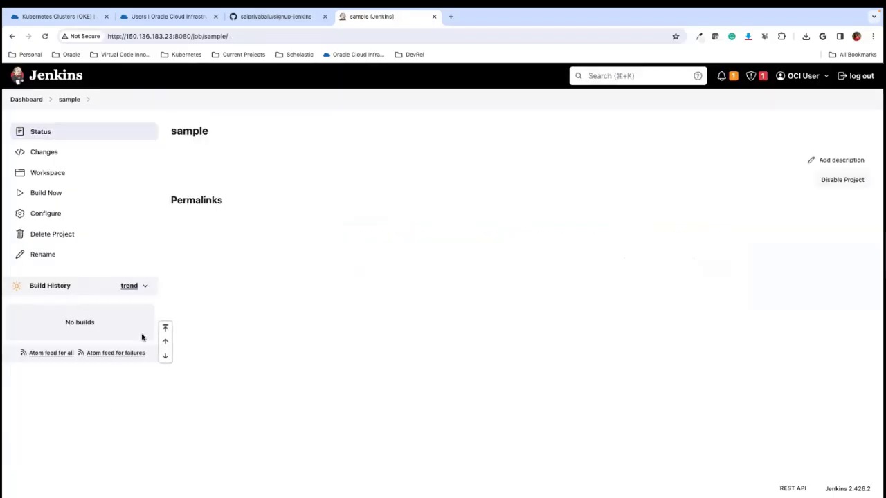
left_click(36, 197)
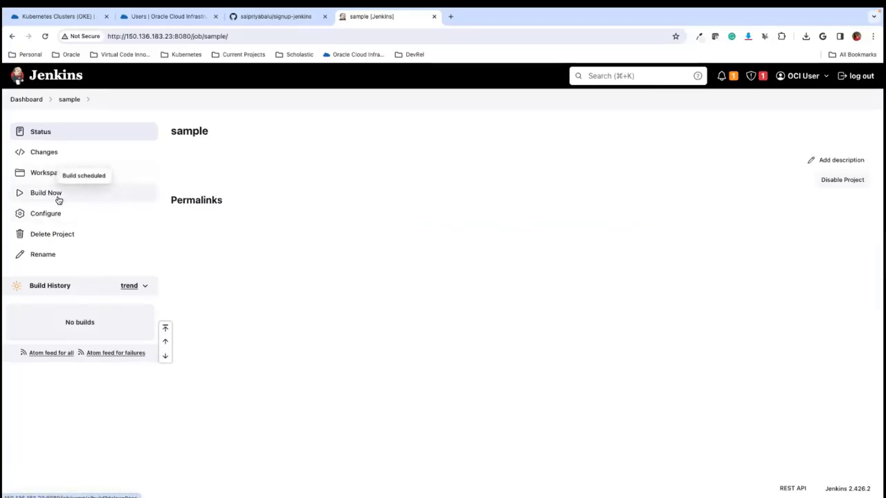
- Reopen the sample job's configuration and examine the shell script's workspace/sample path alongside the project's general and source settings
left_click(52, 217)
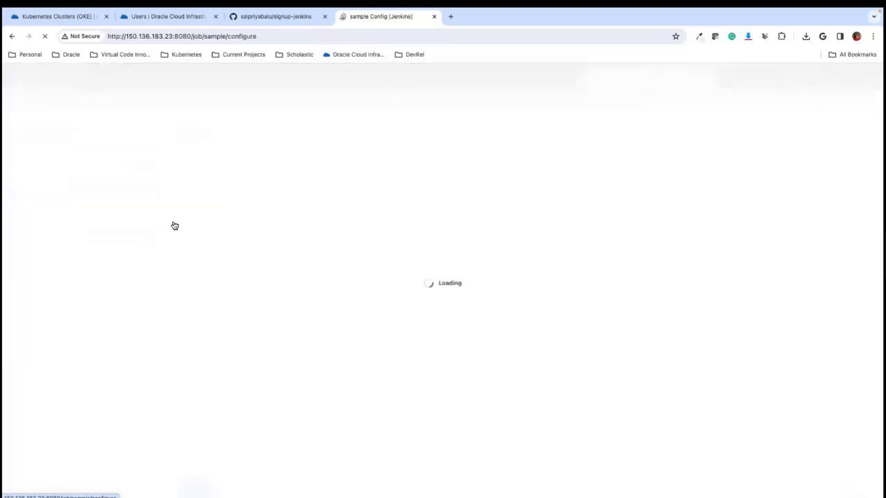
scroll(234, 288, "down", 15)
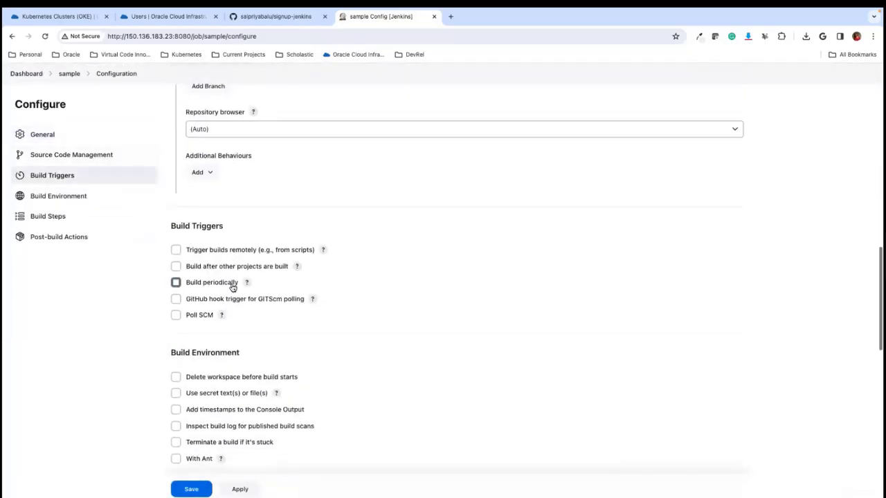
scroll(234, 288, "down", 10)
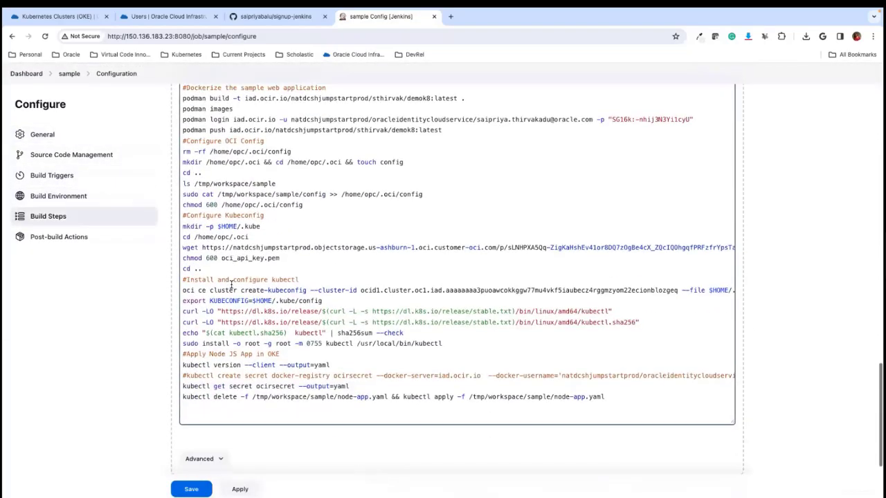
scroll(270, 277, "up", 4)
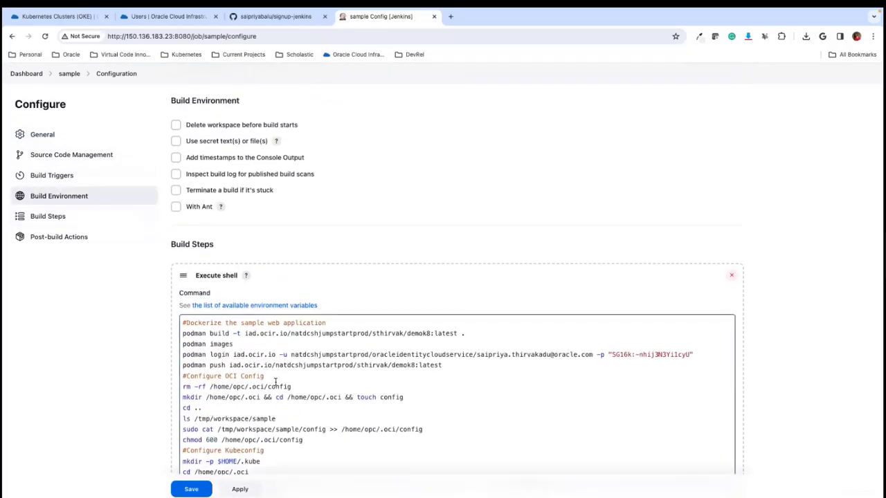
scroll(378, 365, "down", 3)
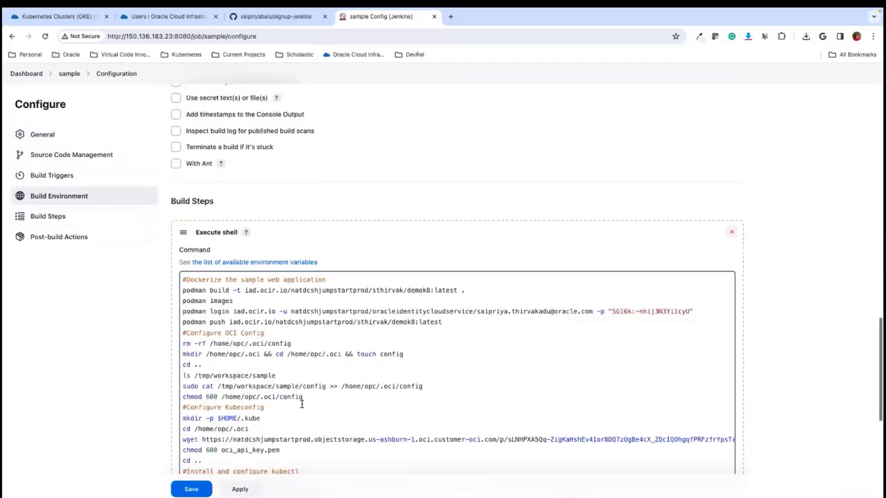
double_click(279, 317)
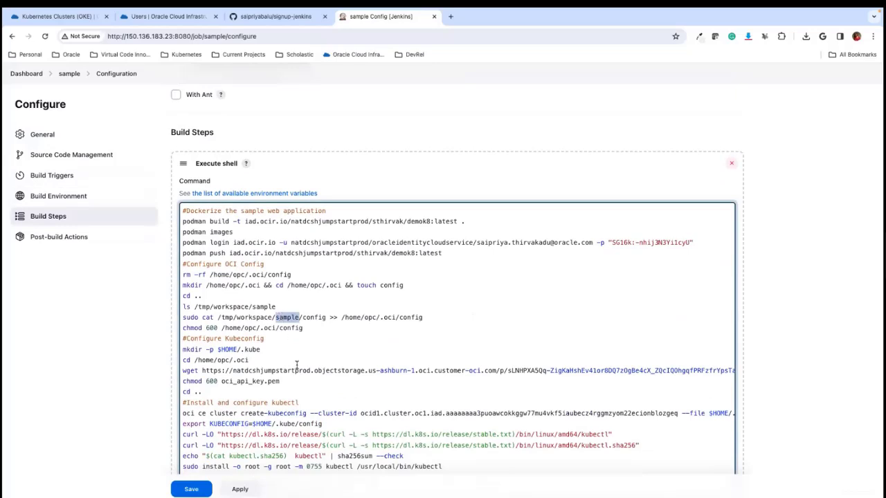
scroll(297, 364, "up", 15)
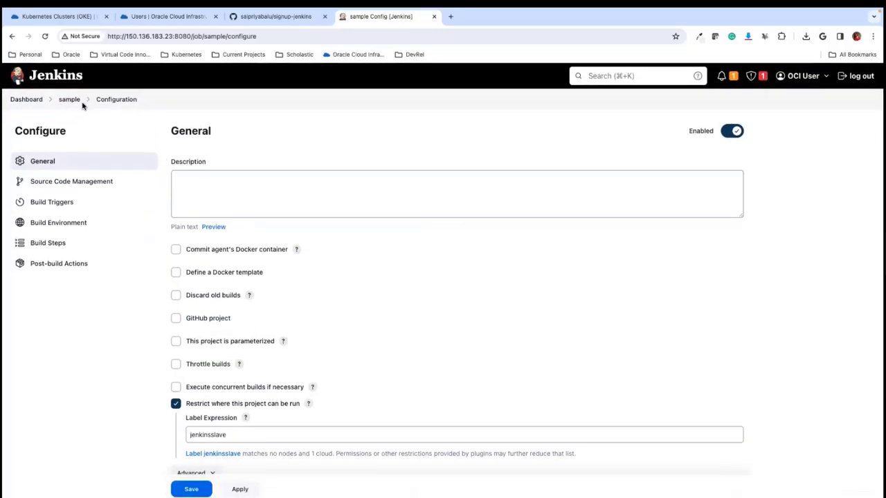
scroll(236, 299, "down", 10)
scroll(235, 299, "up", 3)
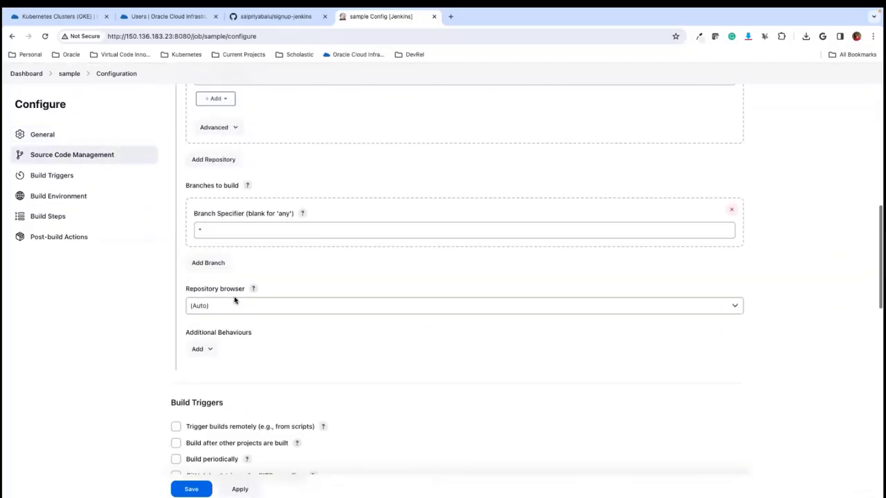
- Check the agent label named in the sample job's pending build, and inspect the Jenkins nodes list and build queue
left_click(71, 74)
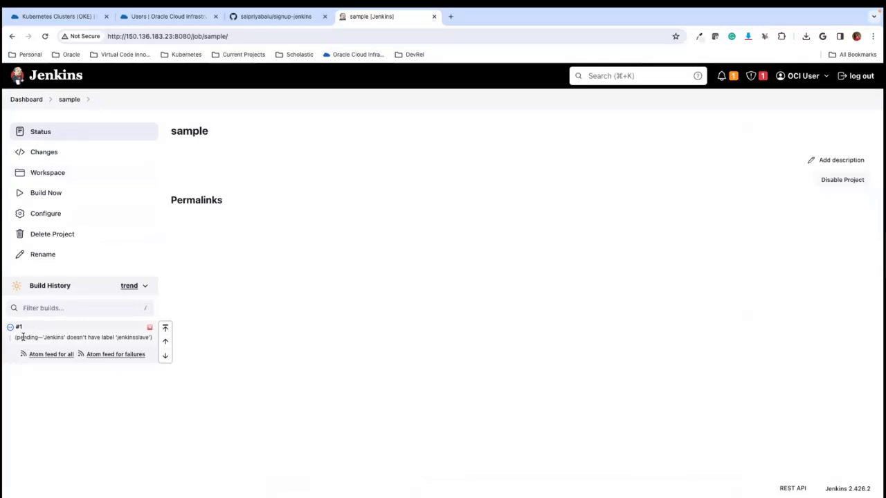
double_click(126, 338)
left_click(17, 99)
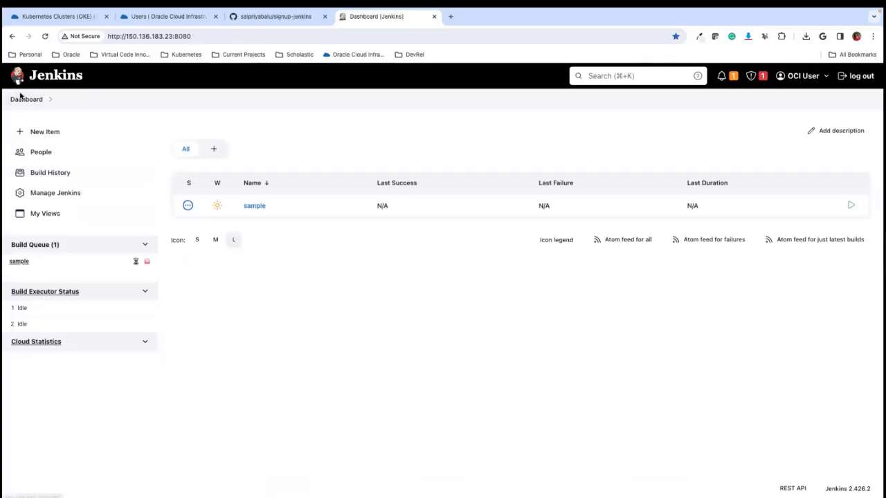
left_click(35, 194)
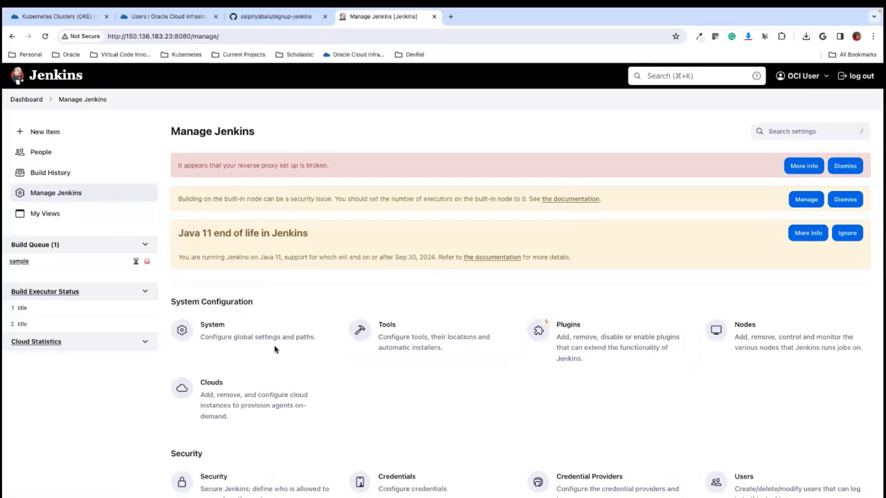
left_click(771, 340)
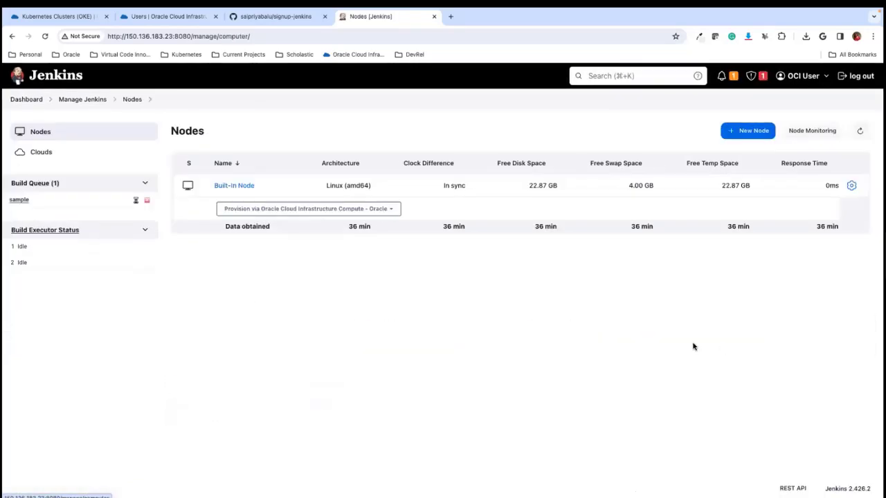
mouse_move(20, 200)
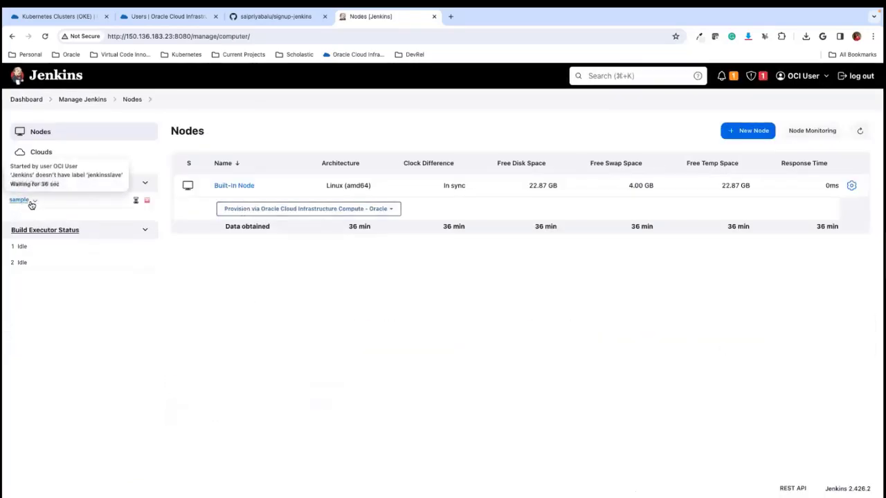
- Open the oci-compute-Oracle cloud configuration and examine its instance template's label, image, shape, network and SSH settings
left_click(35, 154)
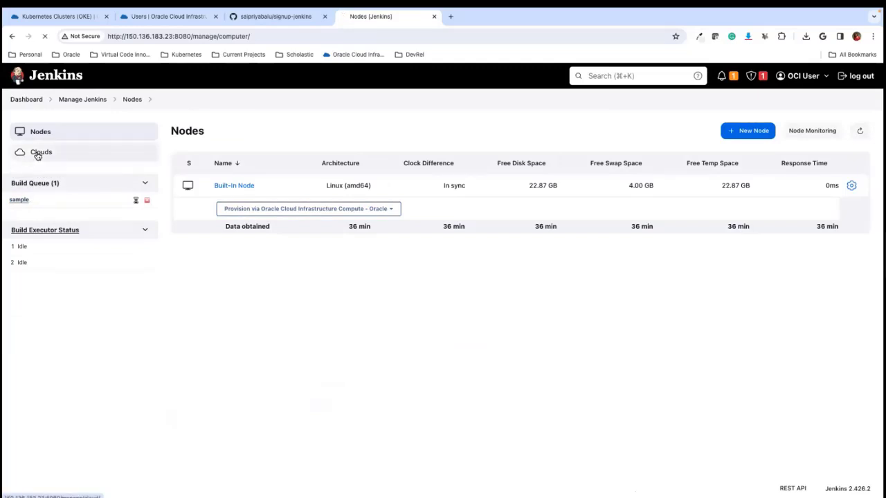
left_click(146, 202)
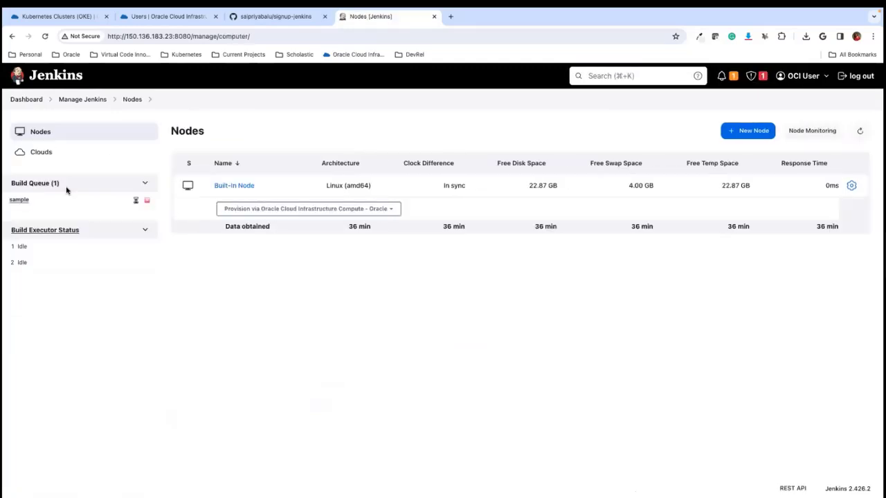
left_click(49, 153)
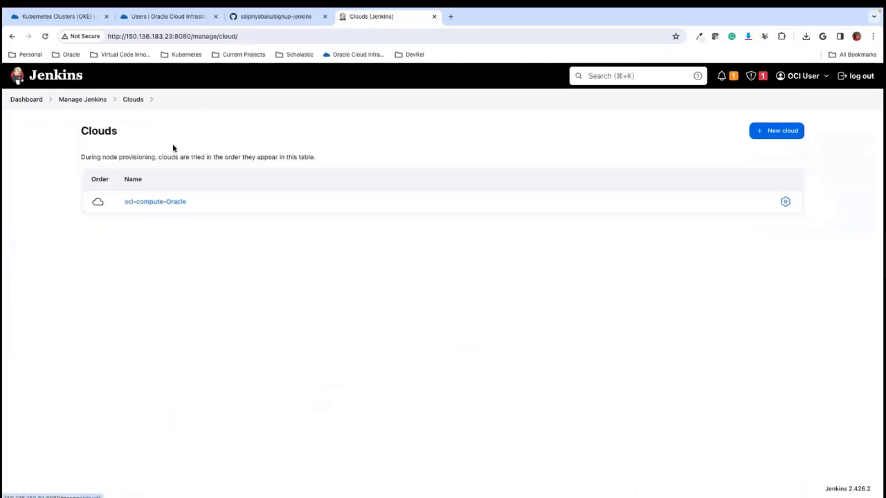
left_click(783, 202)
scroll(328, 312, "down", 5)
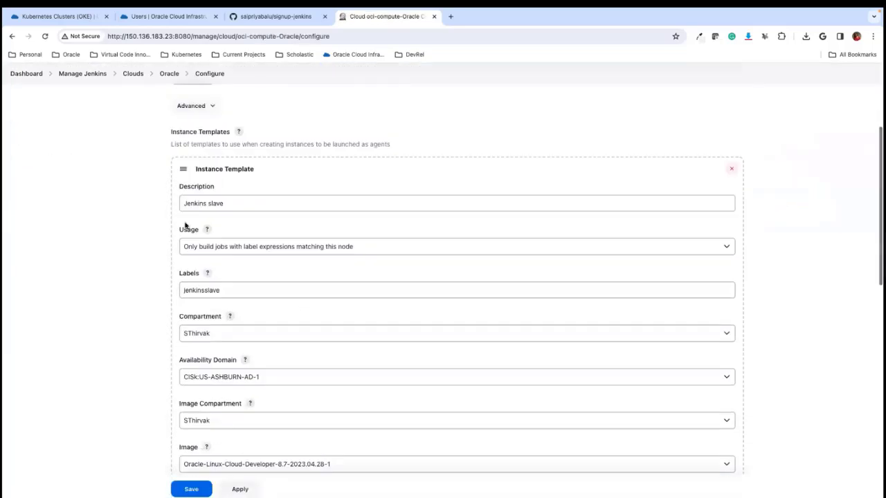
left_click(182, 291)
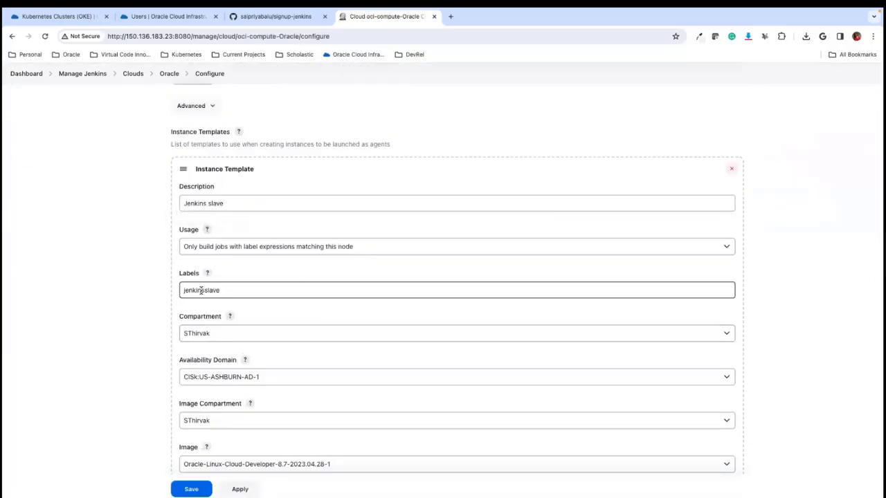
double_click(222, 290)
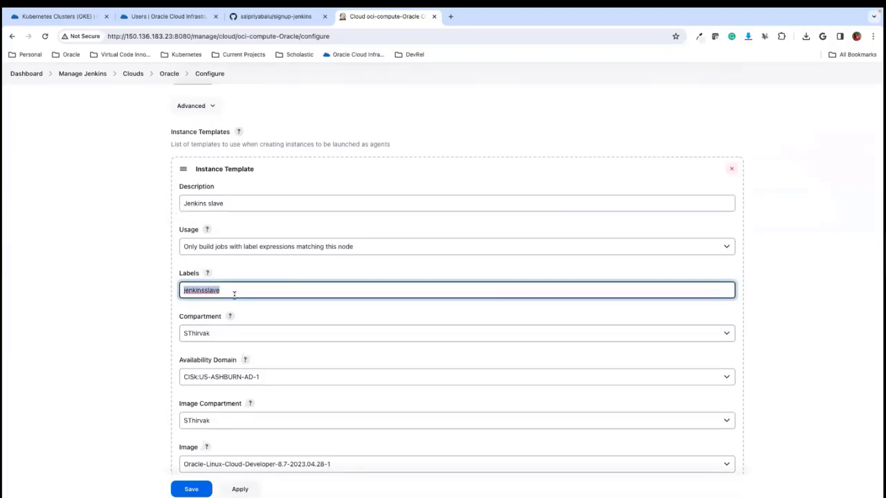
scroll(256, 312, "down", 4)
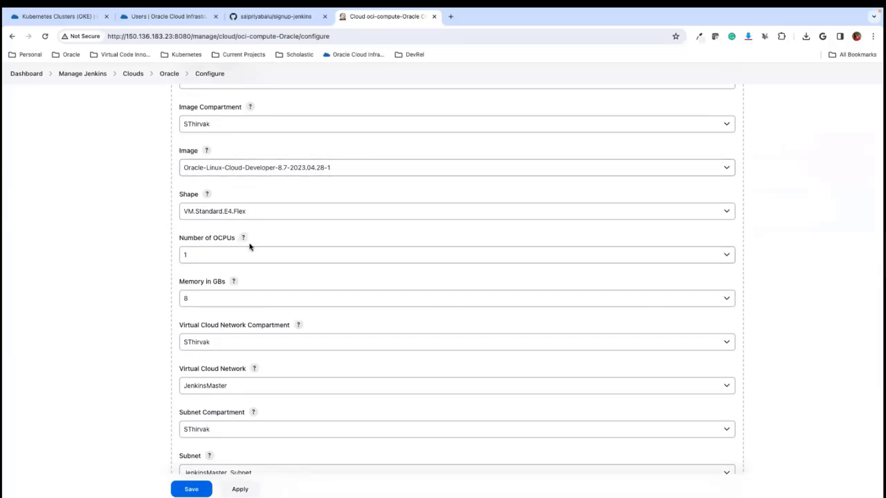
scroll(223, 381, "down", 5)
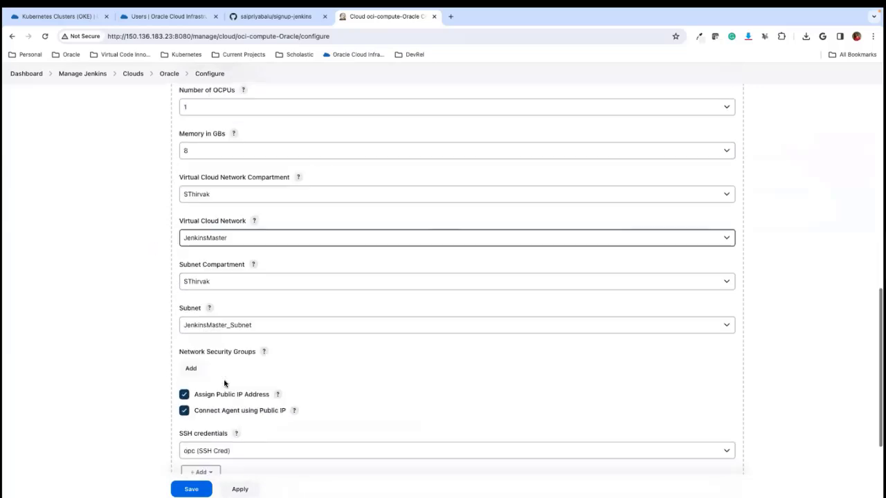
scroll(224, 383, "up", 15)
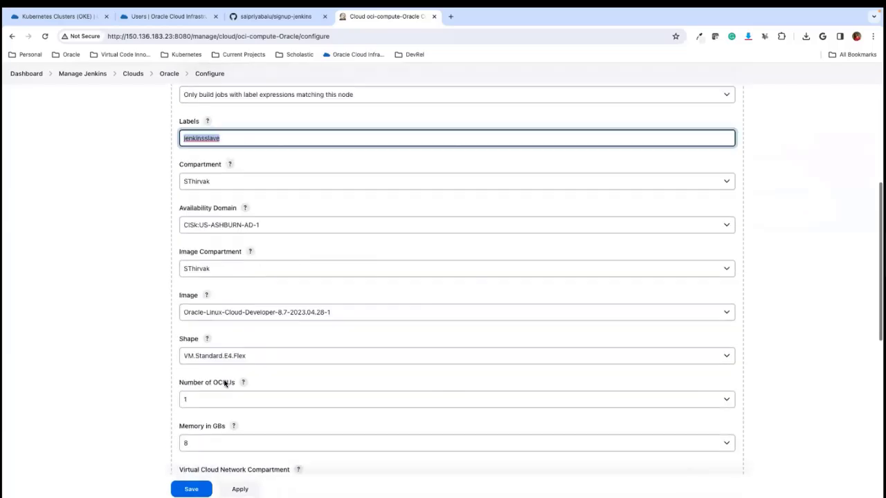
- Switch to Oracle Cloud, close the cluster access instructions and examine the compute instances list for the Jenkins agent instance
left_click(46, 21)
scroll(564, 256, "down", 1)
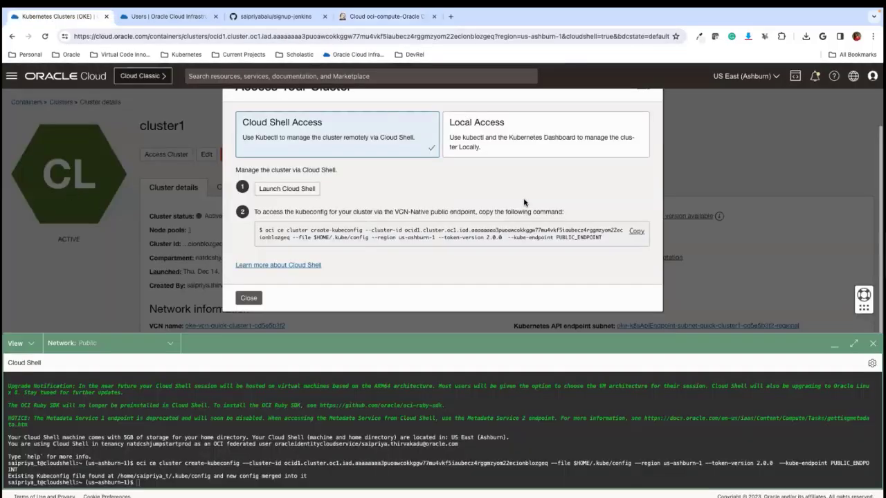
left_click(249, 298)
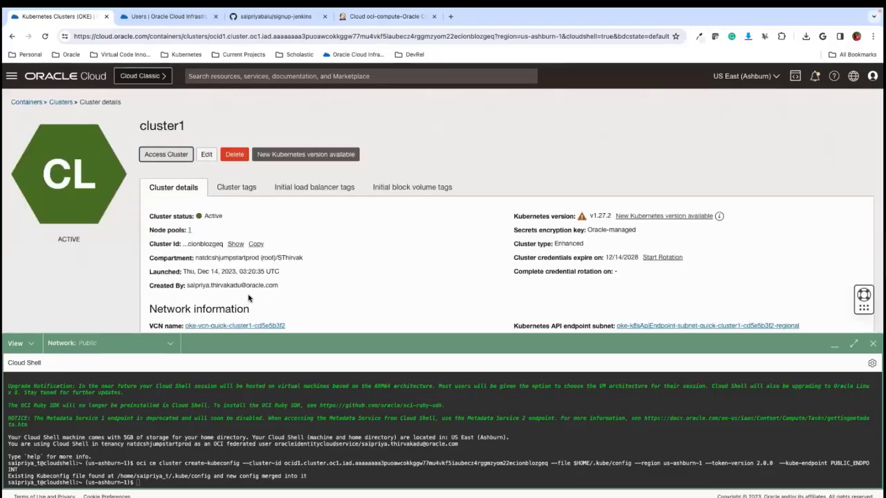
left_click(11, 77)
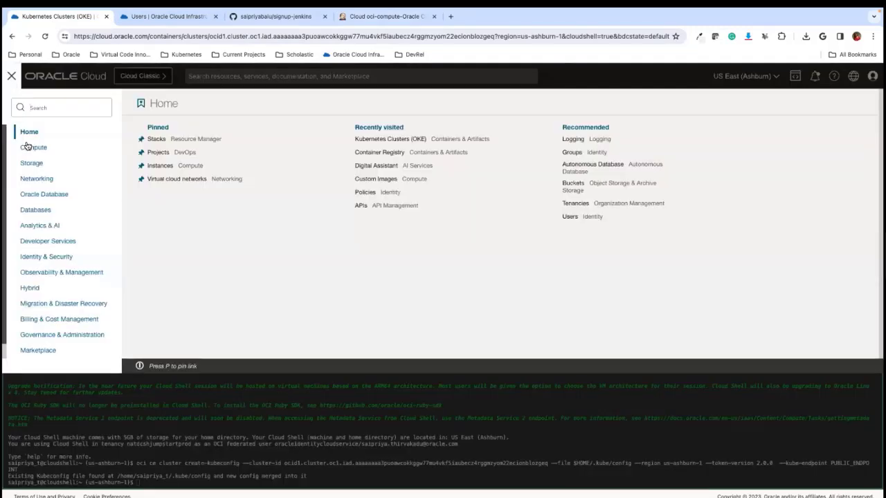
left_click(66, 147)
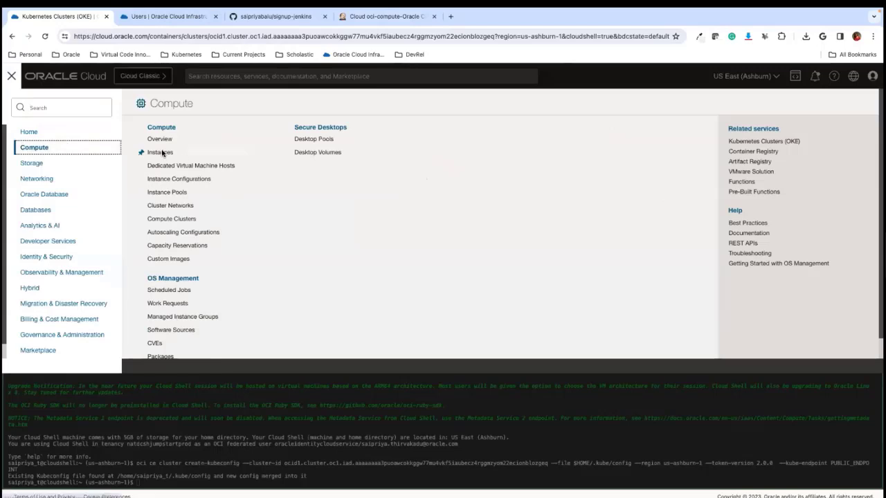
left_click(160, 153)
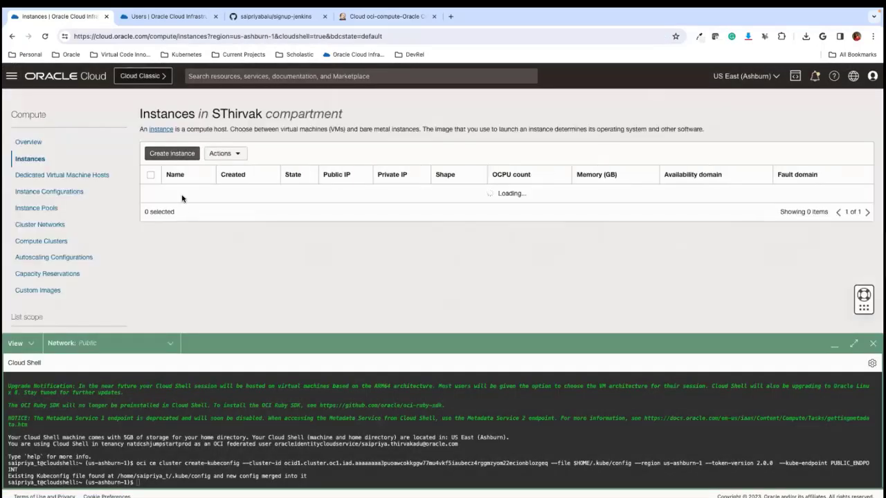
scroll(234, 251, "down", 2)
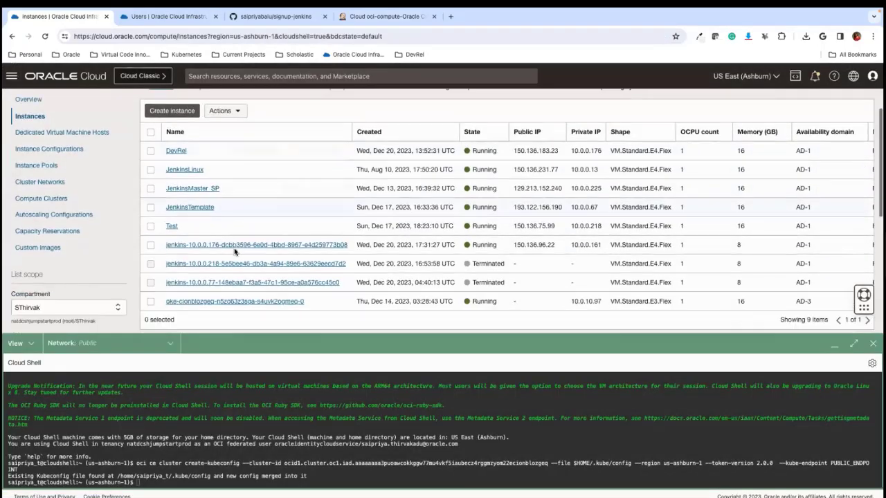
scroll(234, 250, "up", 1)
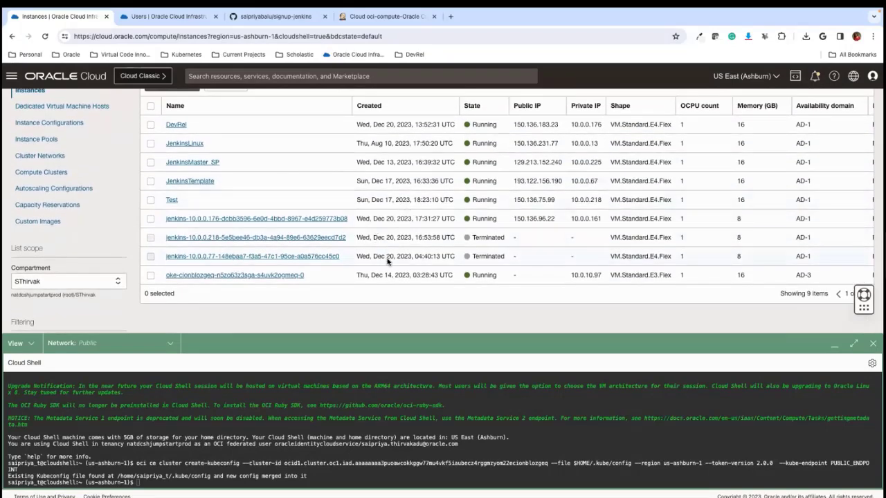
- Switch to Jenkins, leave the Oracle cloud configuration and check the nodes list and executor status for the OCI agent running the sample job
mouse_move(793, 13)
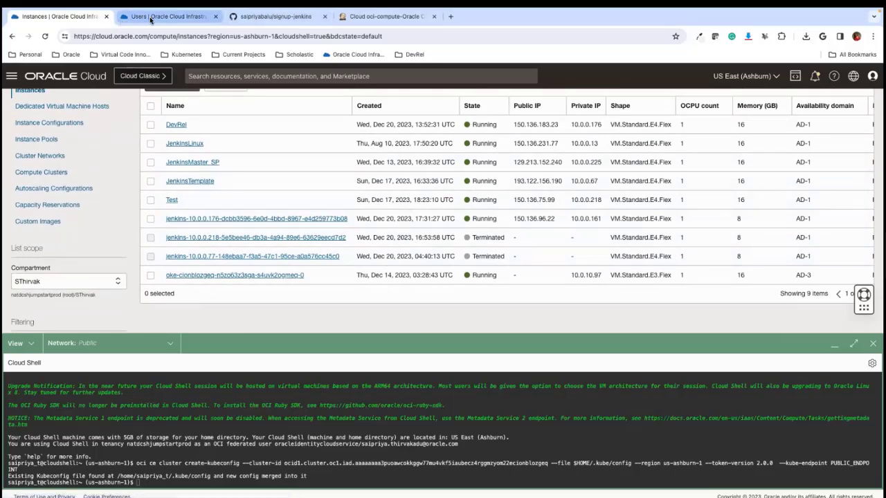
left_click(396, 18)
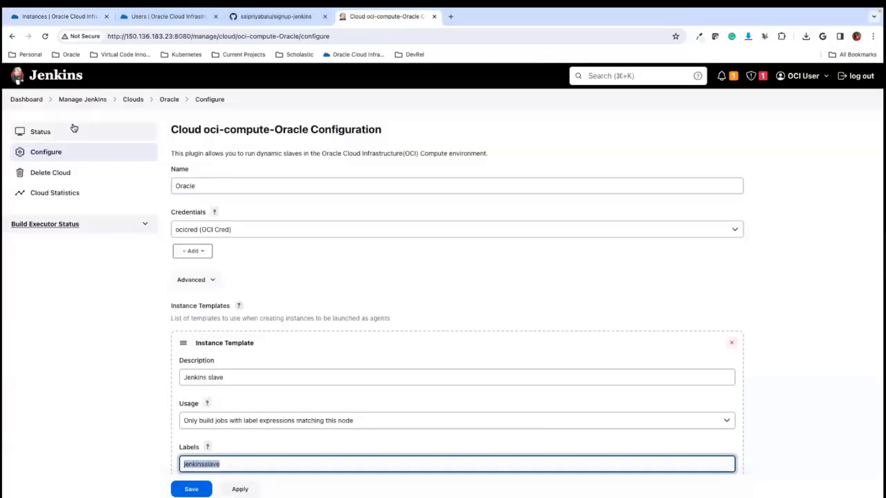
left_click(132, 100)
left_click(88, 101)
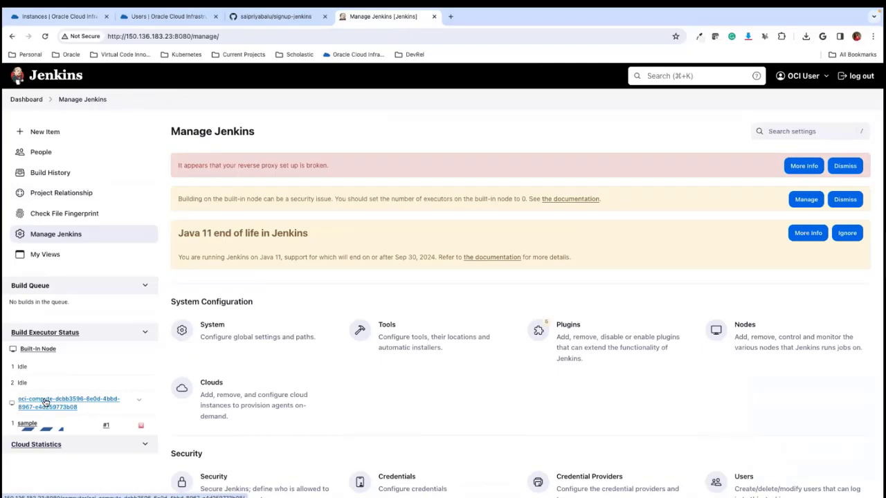
left_click(753, 348)
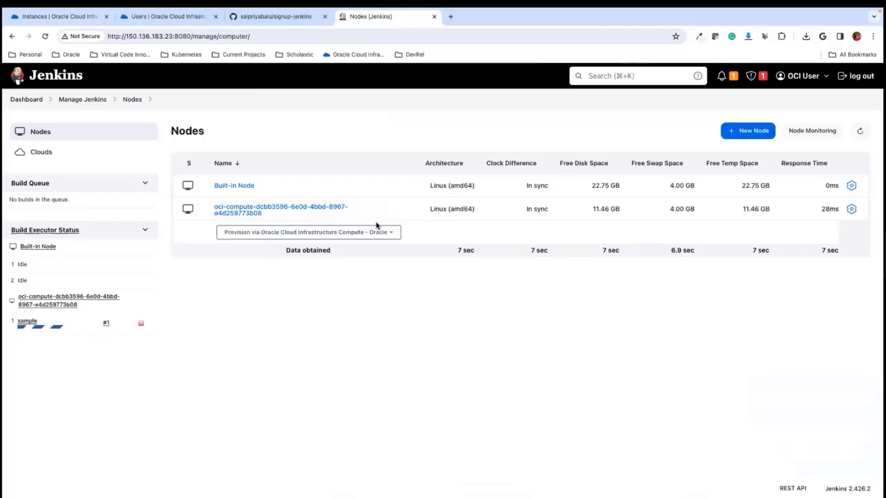
- Open the console output of sample build #1 and examine its Git checkout, podman build and image push commands
left_click(29, 323)
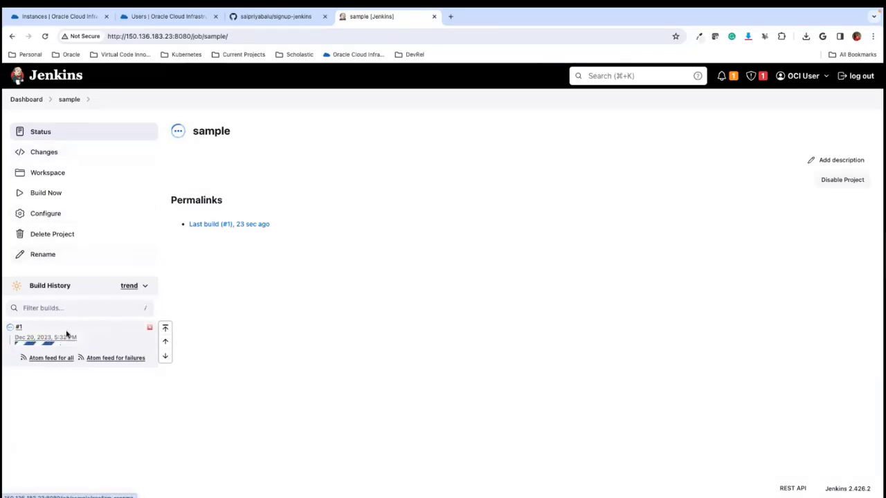
left_click(19, 328)
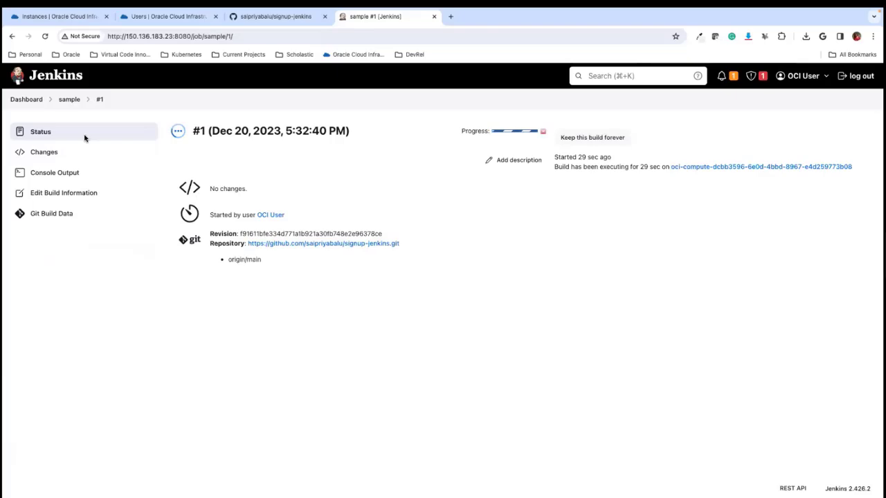
left_click(61, 173)
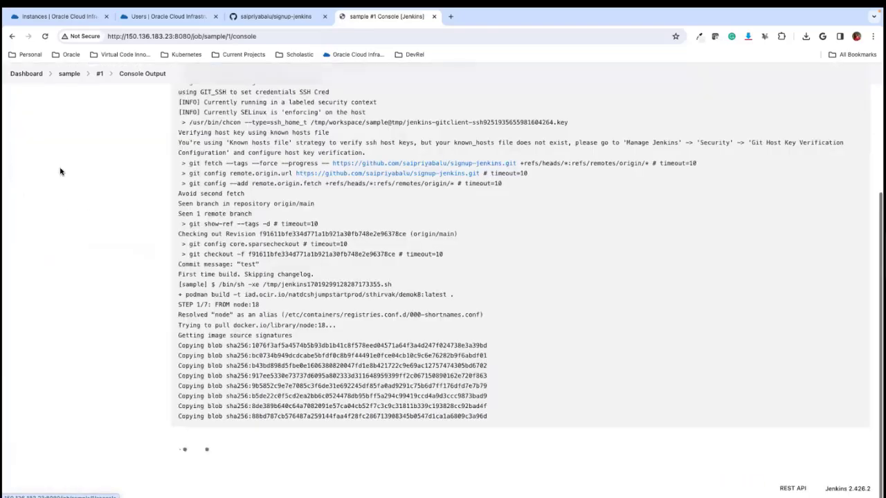
scroll(298, 222, "down", 1)
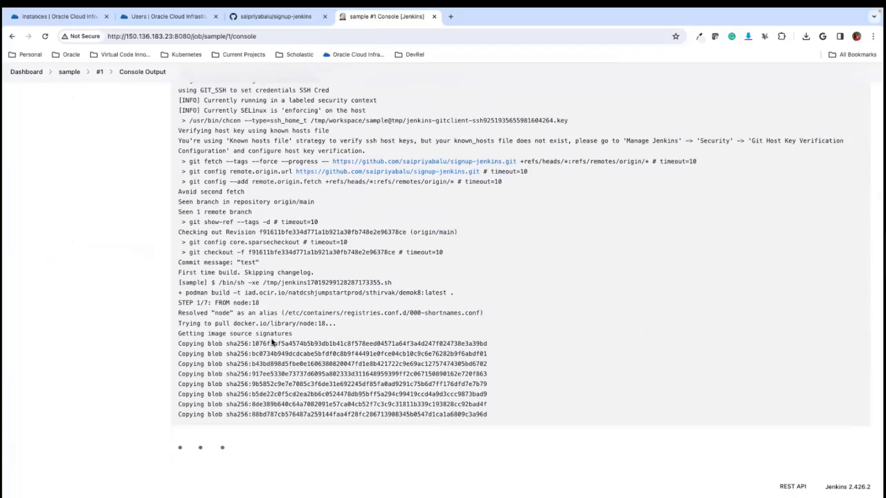
scroll(272, 343, "up", 1)
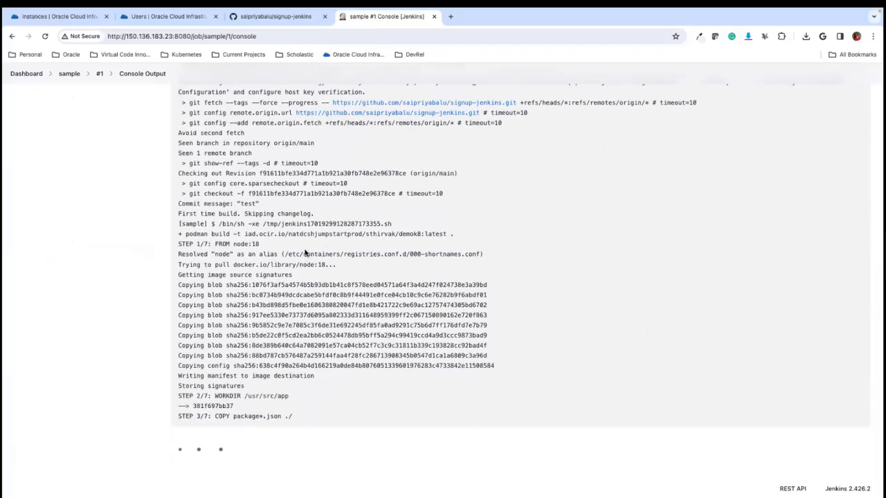
left_click_drag(270, 234, 440, 227)
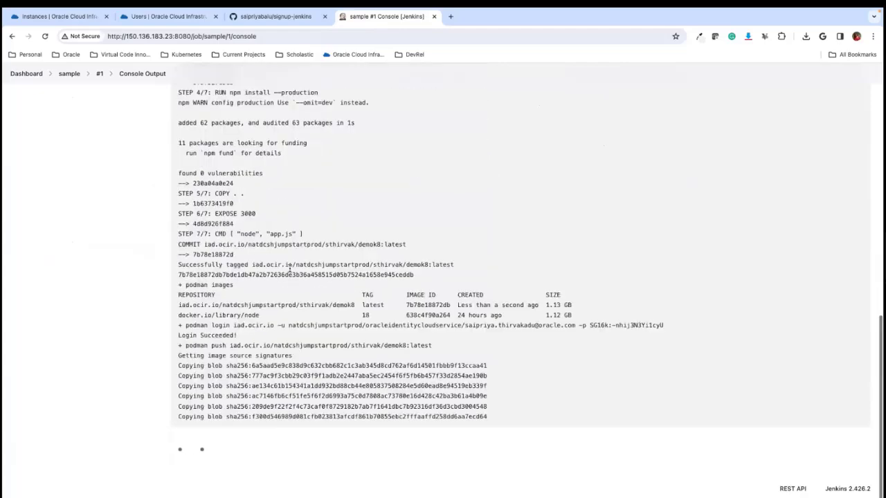
scroll(289, 269, "up", 1)
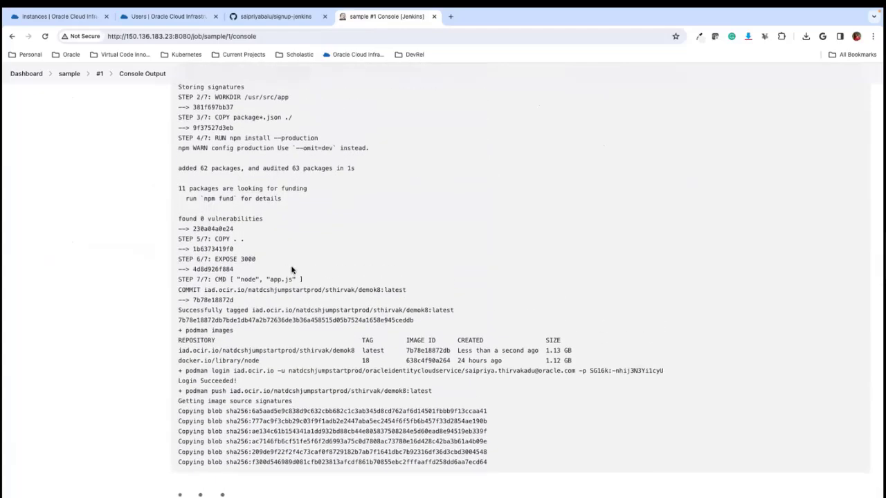
- Switch to Oracle Cloud and open Container Registry in the natdcshjumpstartprod (root) compartment
left_click(62, 19)
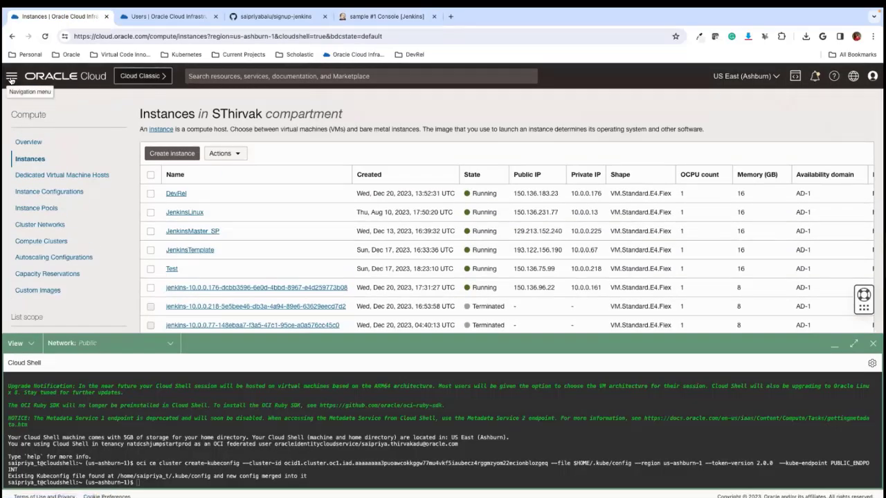
left_click(11, 78)
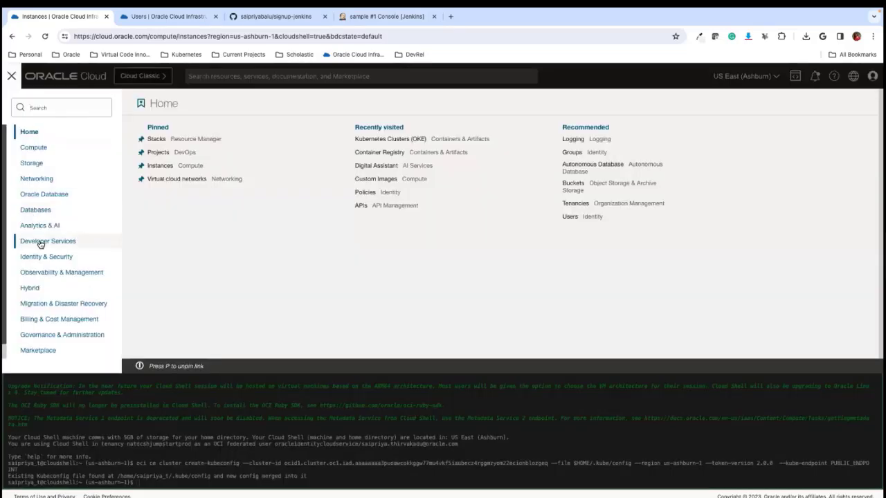
left_click(40, 242)
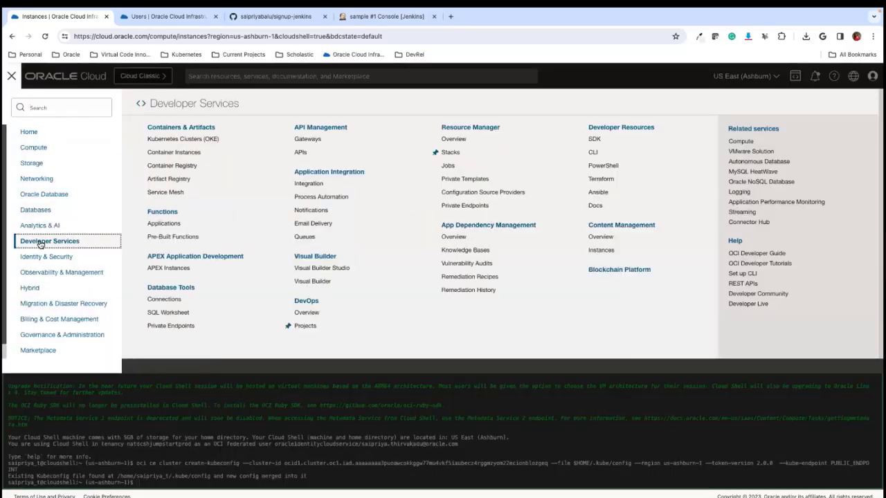
left_click(172, 166)
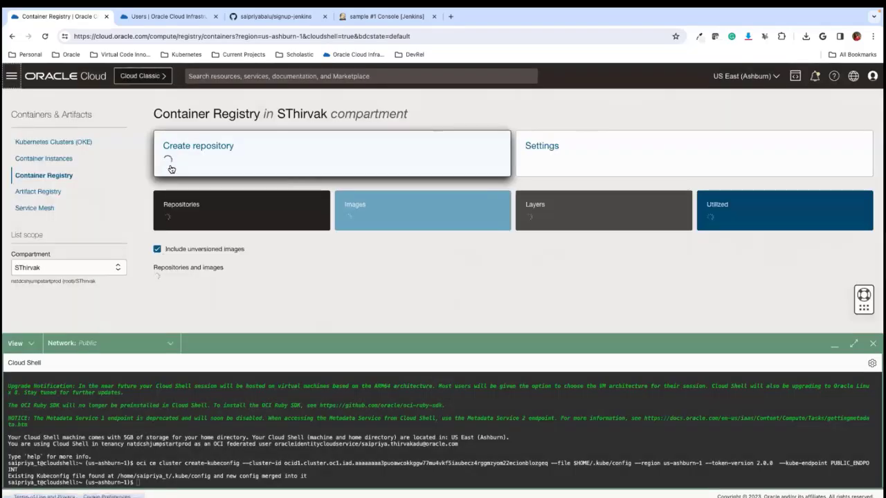
left_click(74, 273)
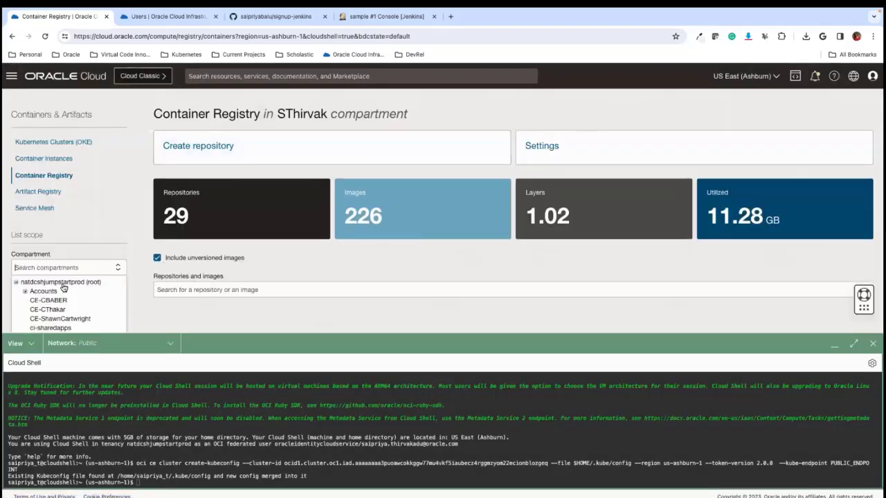
left_click(68, 280)
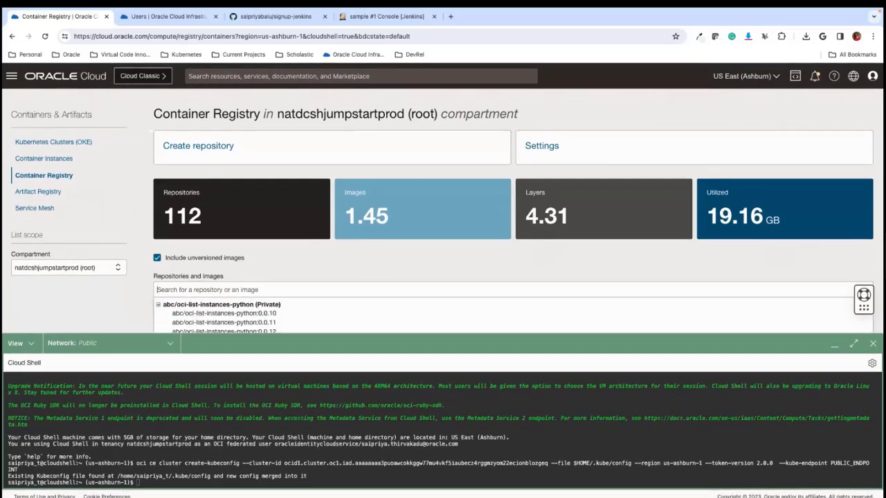
- Search the repositories for sthirvak/d and examine the image information of demok8:latest
type("sthir")
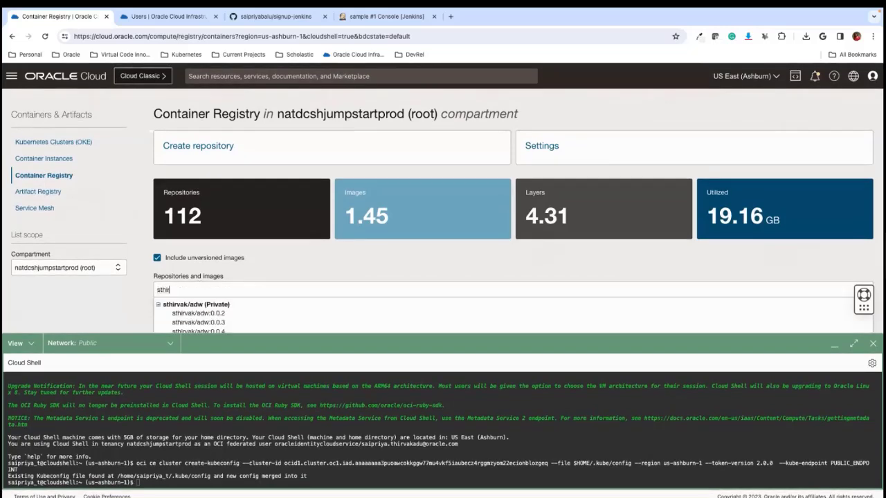
type("vak/d")
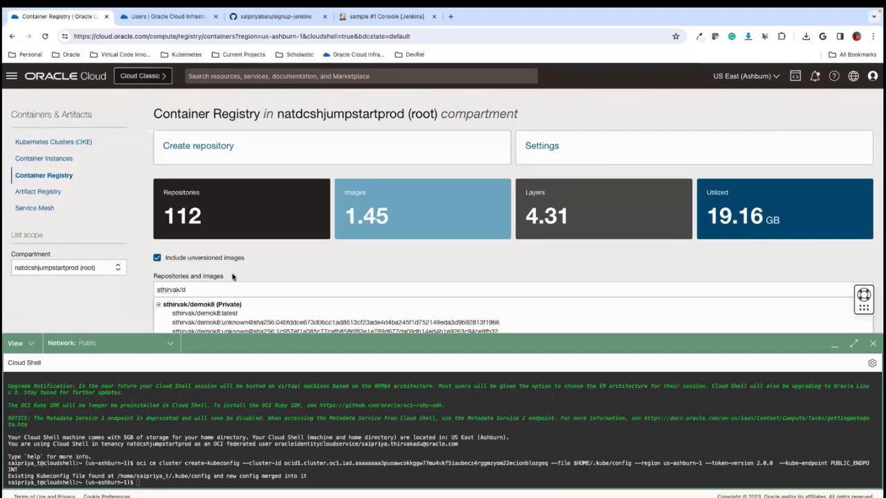
left_click(206, 313)
scroll(236, 258, "down", 3)
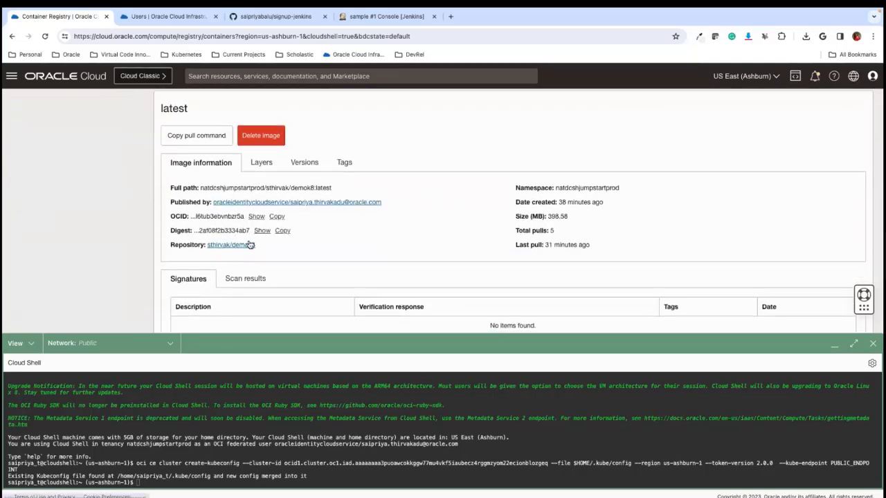
- Return to the sample build's Jenkins console output and examine the image tagging, registry login and push sections
left_click(172, 17)
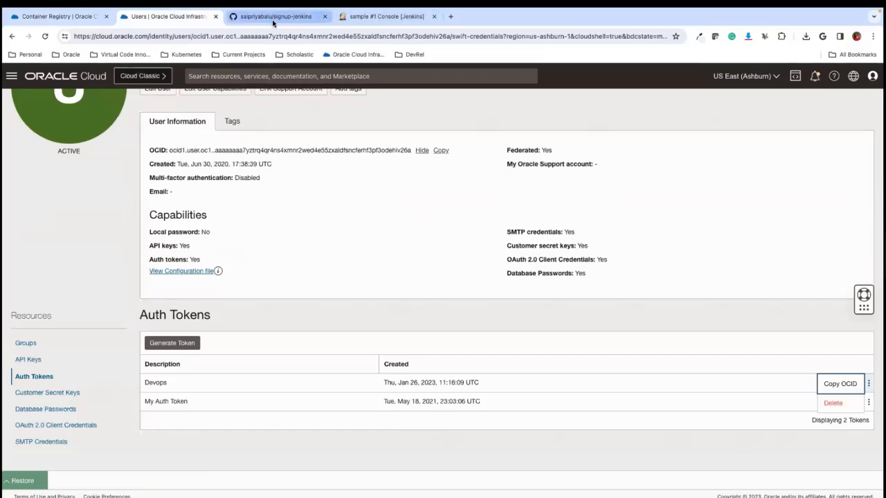
left_click(367, 17)
scroll(228, 269, "down", 6)
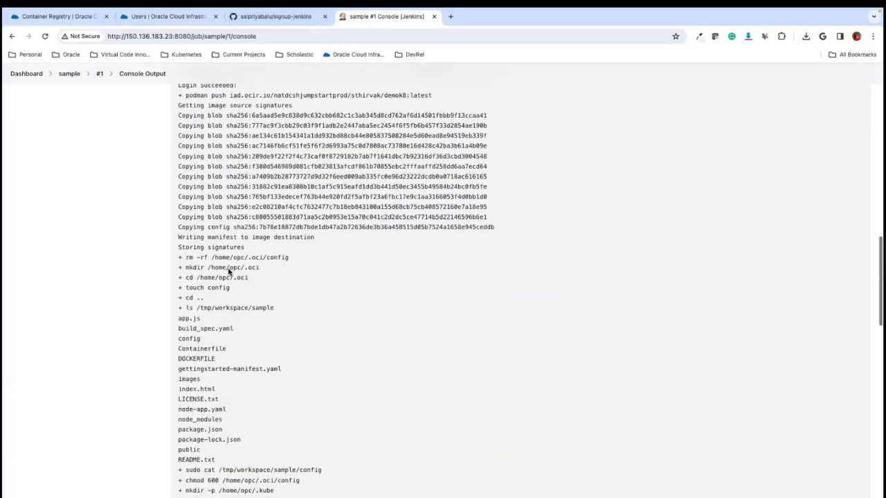
scroll(228, 269, "up", 3)
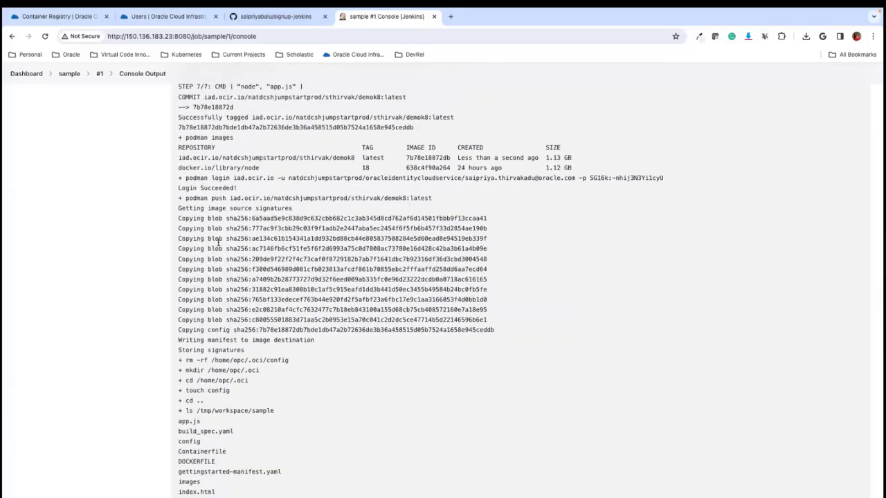
scroll(83, 216, "up", 3)
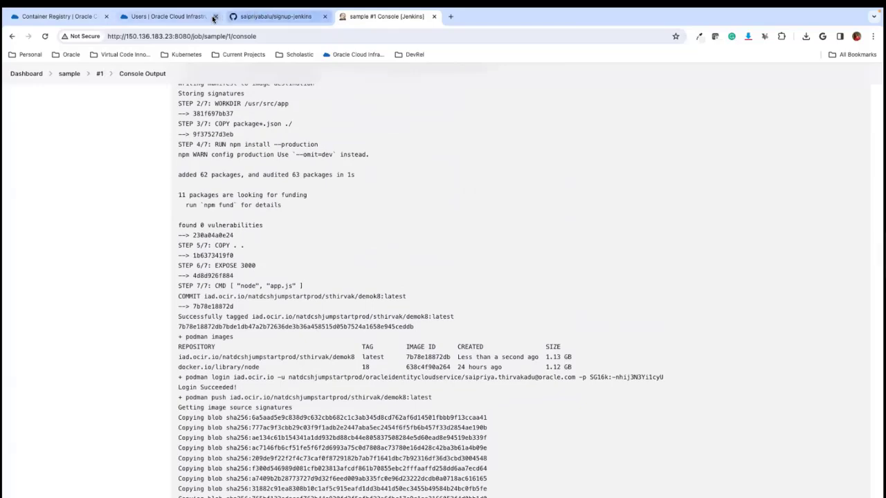
- Go back to Container Registry in Oracle Cloud, search for demo, and reload the page to refresh the image data
left_click(47, 15)
scroll(125, 233, "up", 3)
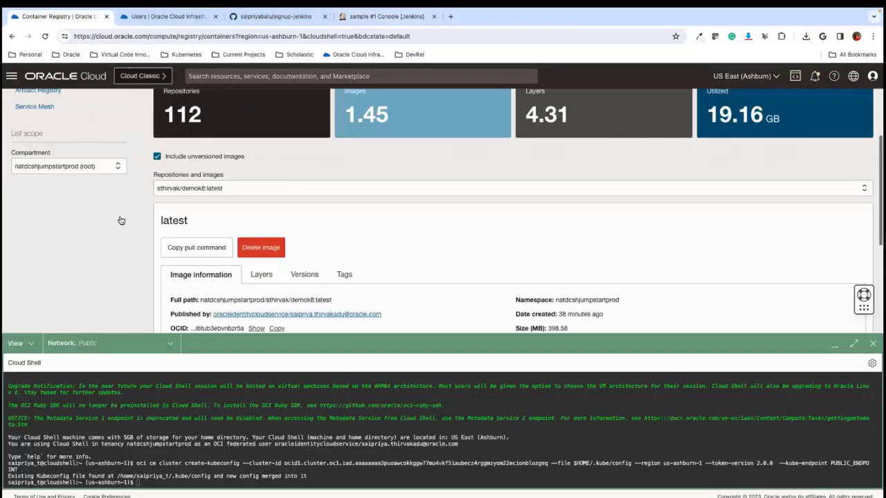
left_click(184, 239)
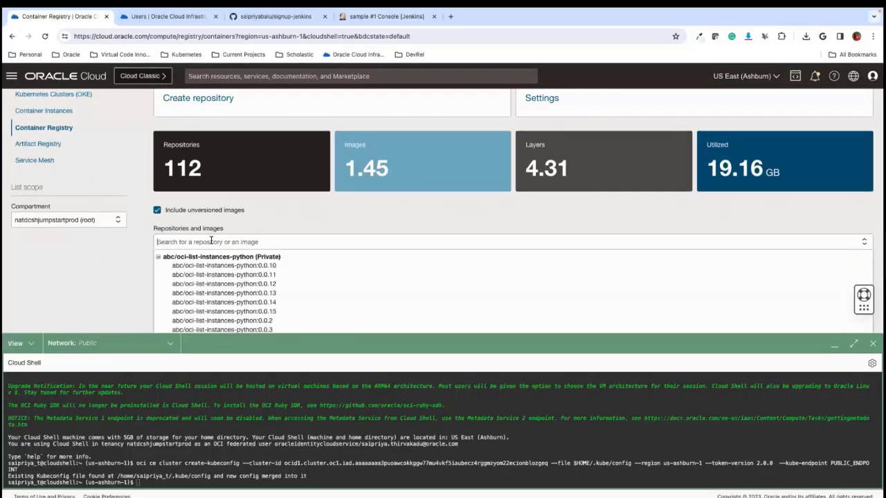
type("demo")
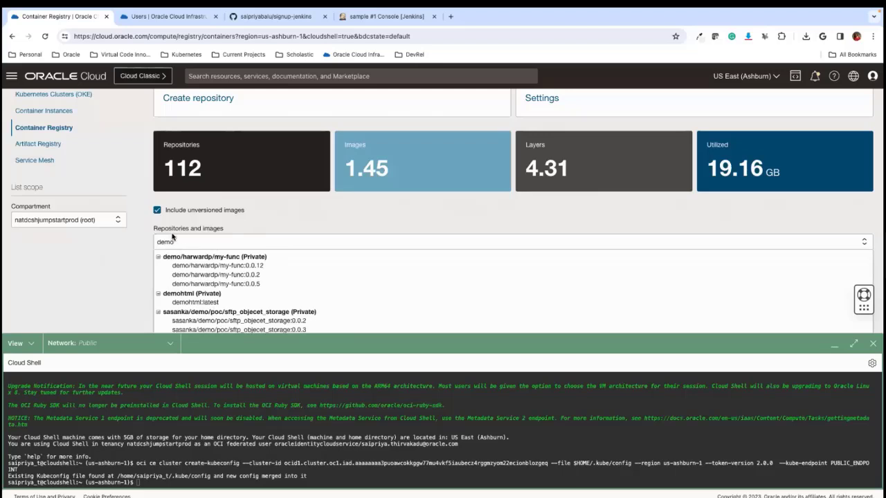
left_click(44, 36)
left_click(469, 185)
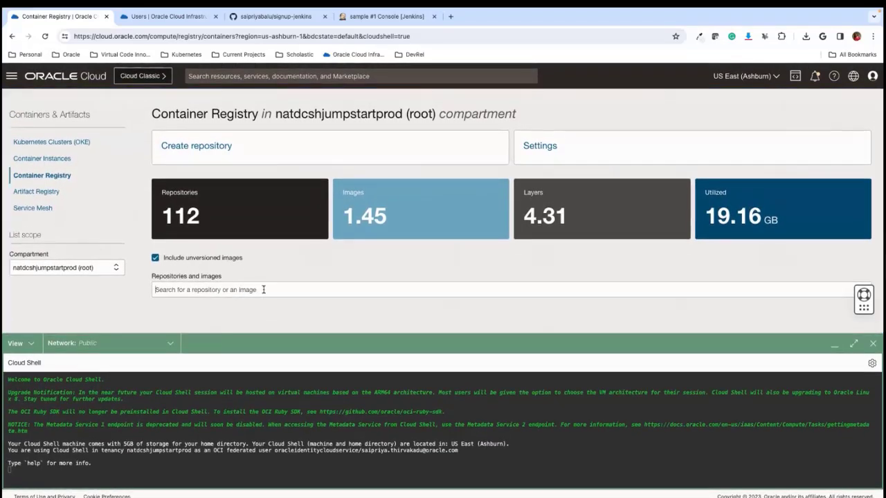
- Search the refreshed registry for demok8, open its latest image and check the creation date
left_click(263, 289)
type("demo")
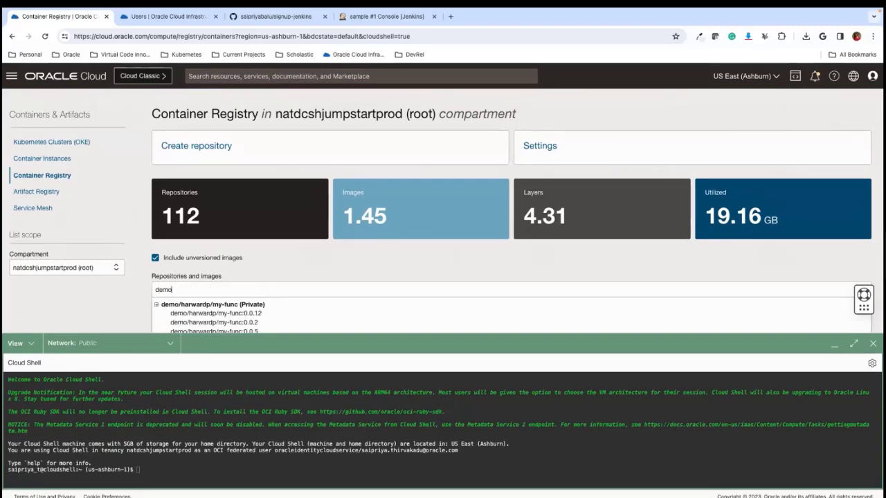
type("k8")
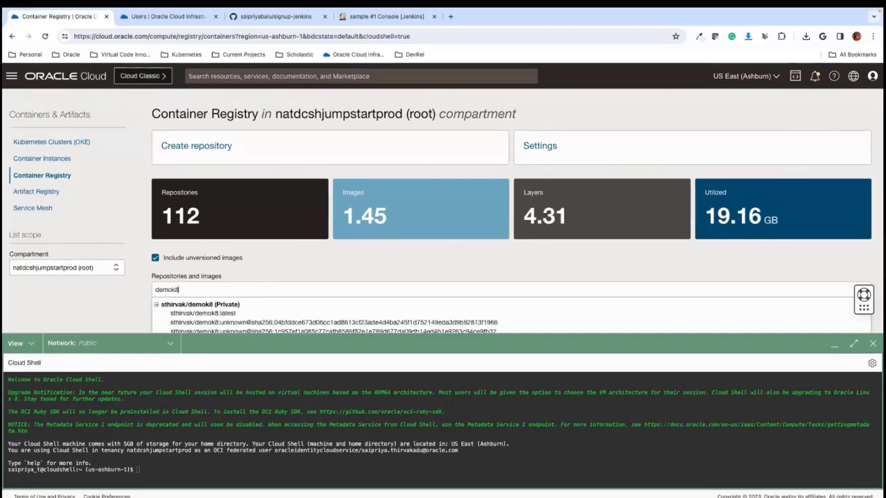
left_click(225, 313)
scroll(350, 264, "down", 3)
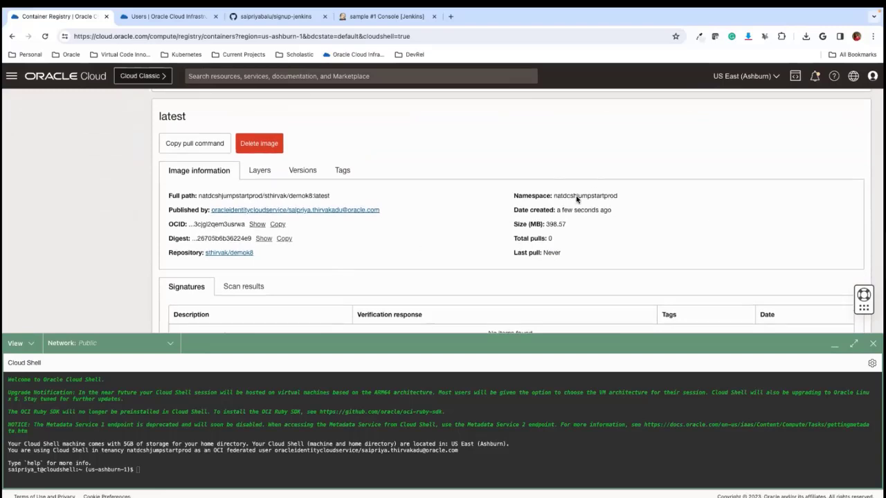
left_click_drag(557, 211, 618, 217)
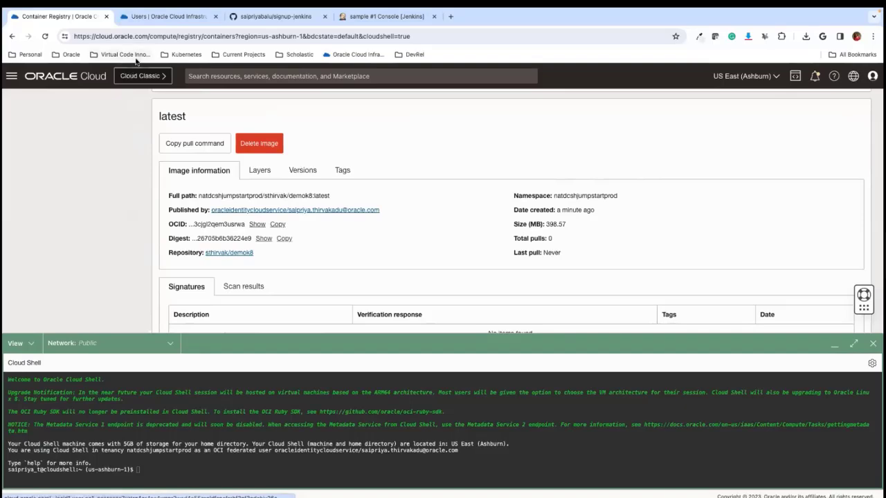
- Return to the sample build's Jenkins console output and examine the kubectl installation, ocirsecret and node-app.yaml deployment through the end of the log
left_click(166, 16)
left_click(388, 16)
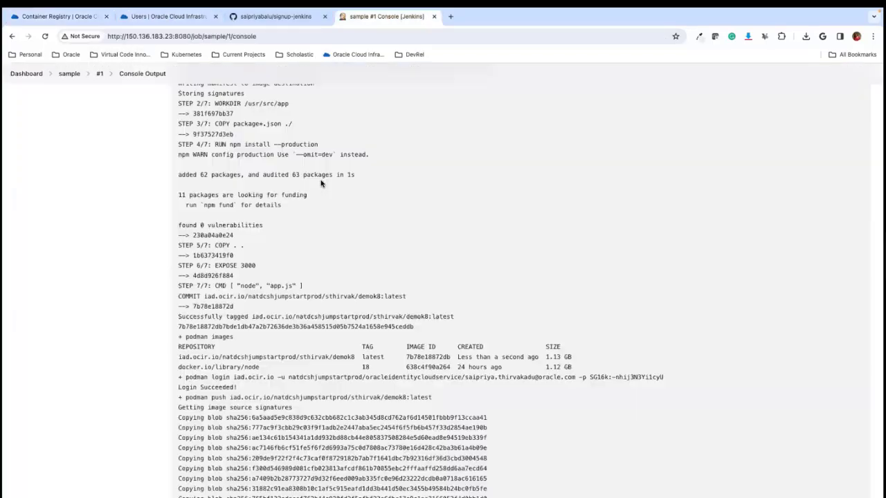
scroll(320, 183, "down", 15)
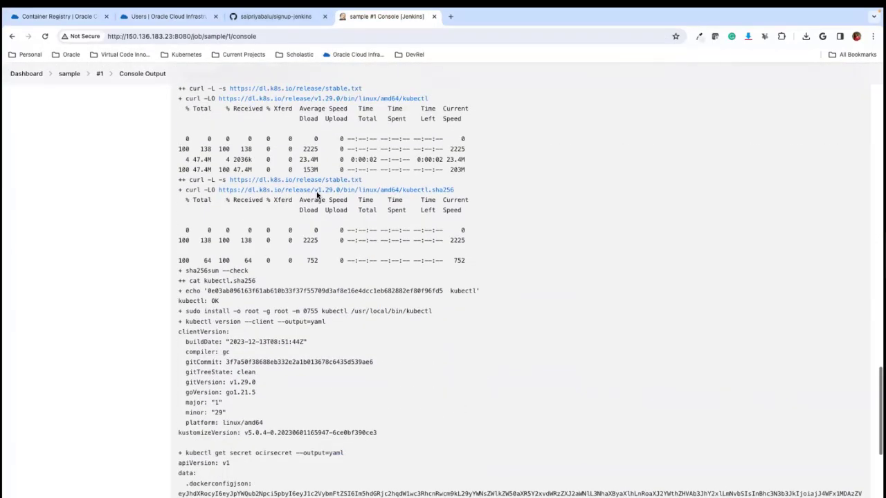
scroll(318, 195, "down", 4)
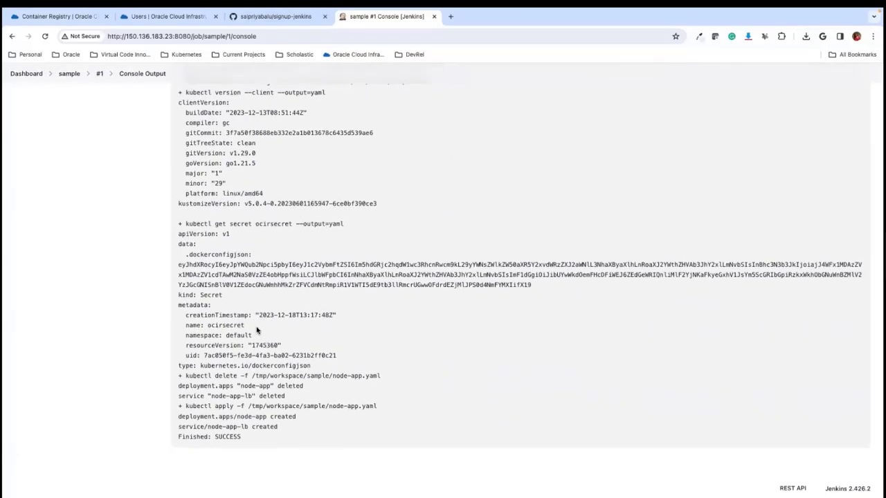
- Check the node-app deployment line ending the Jenkins log, and list the cluster's services with kubectl get svc in Oracle Cloud Shell
left_click_drag(186, 417, 331, 420)
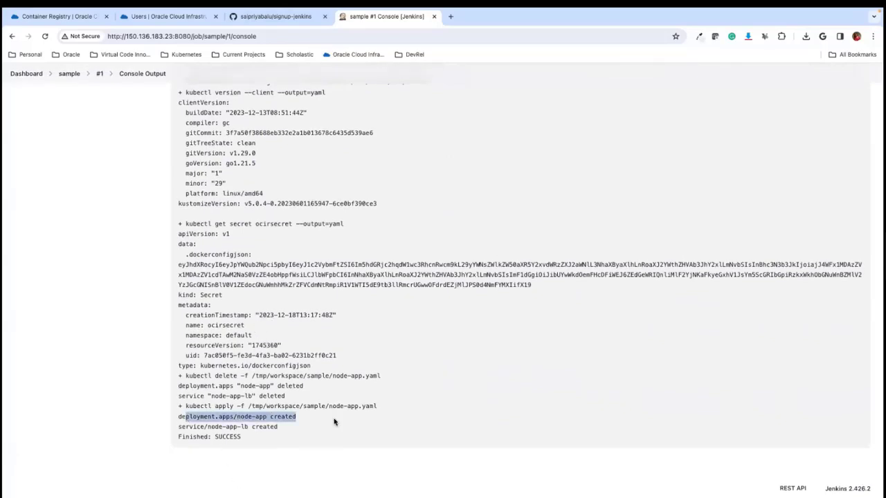
left_click(202, 422)
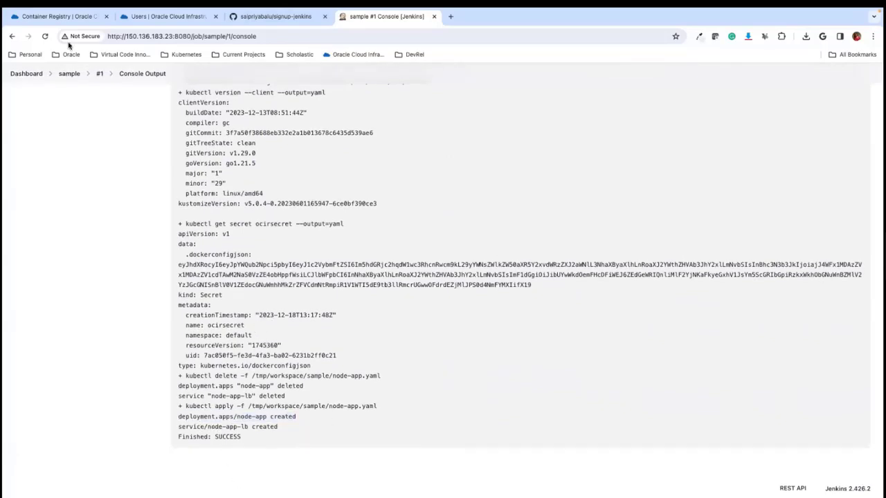
left_click(167, 17)
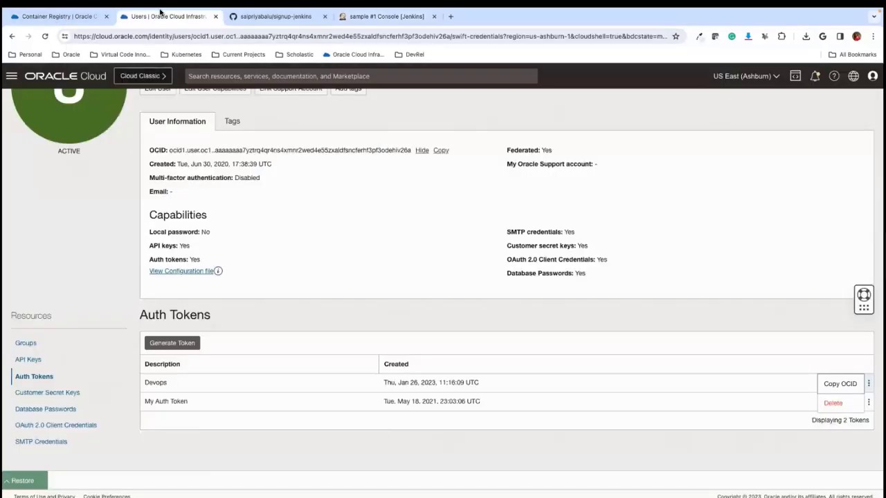
left_click(60, 16)
left_click(268, 464)
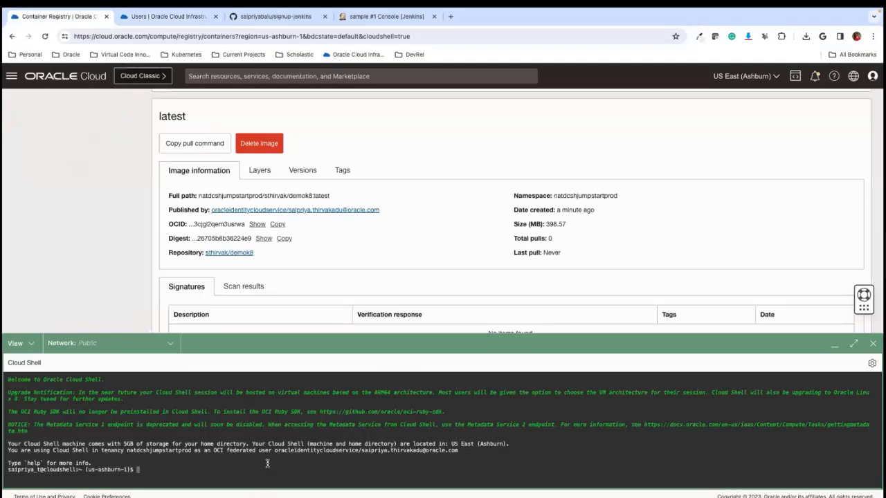
type("k")
type("ubectl get svc")
key("Return")
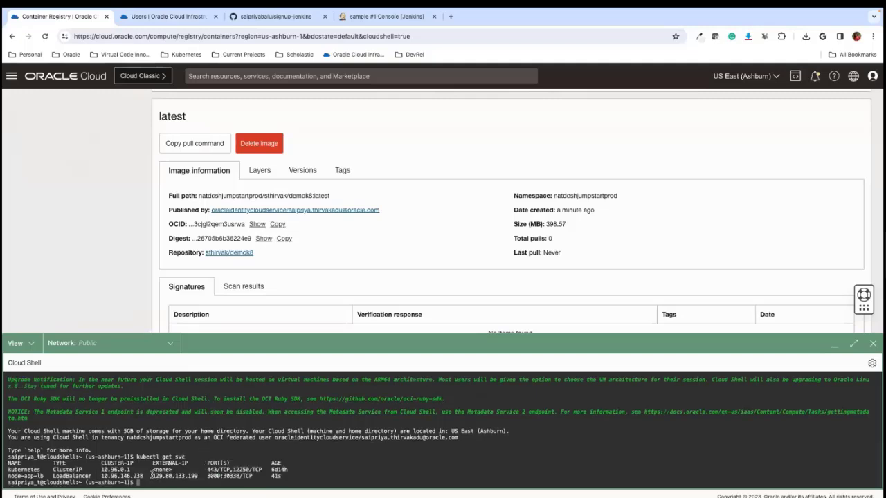
- Copy node-app-lb's external IP and open 129.80.133.199:3000 in a new browser tab to view the deployed app
left_click_drag(153, 477, 211, 483)
key("ctrl+c")
left_click(451, 16)
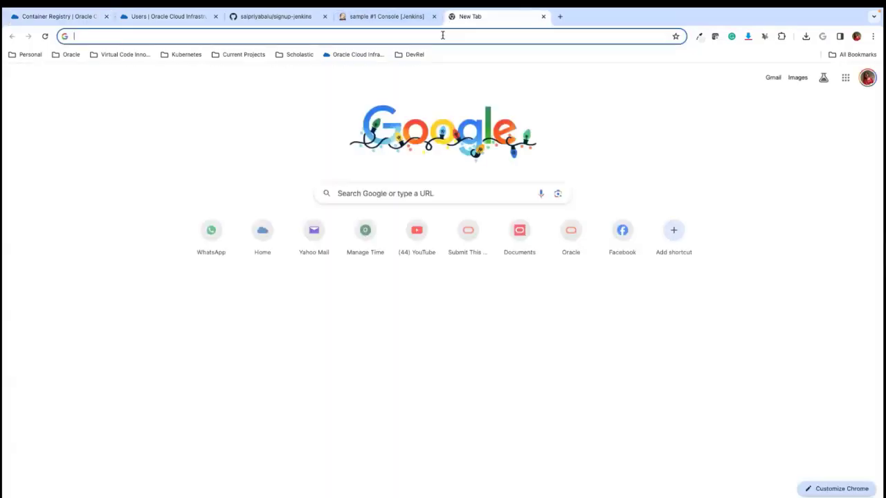
key("ctrl+v")
type(":3000")
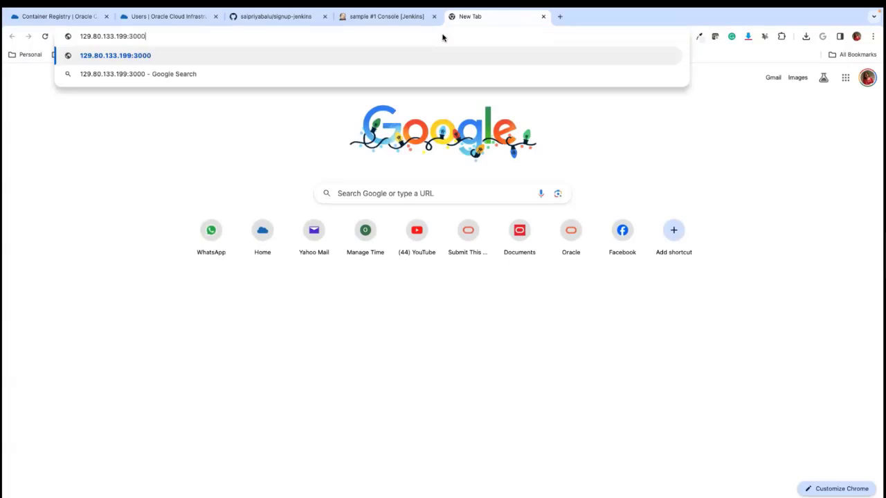
key("Return")
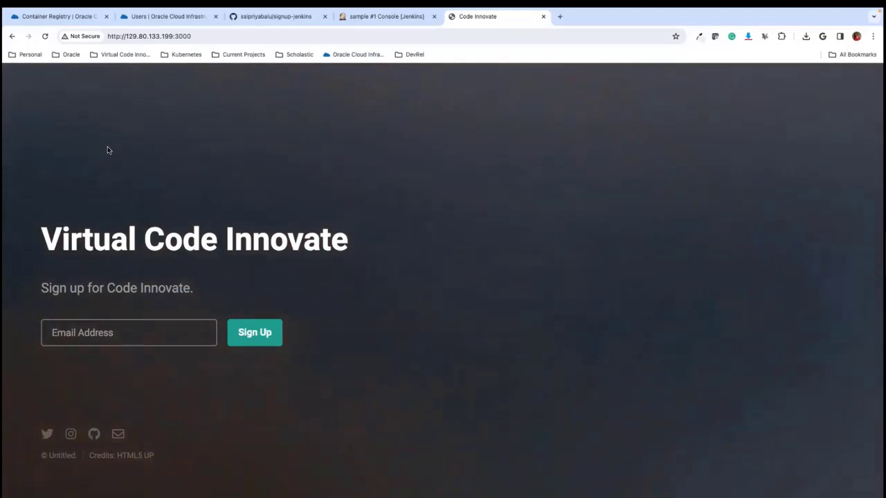
- Return to the Container Registry page with Cloud Shell, and switch to Microsoft PowerPoint
left_click(59, 16)
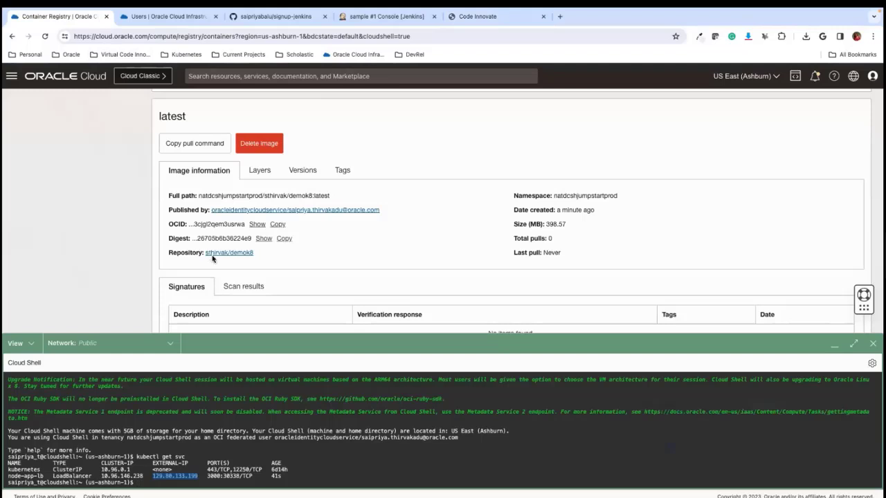
mouse_move(490, 485)
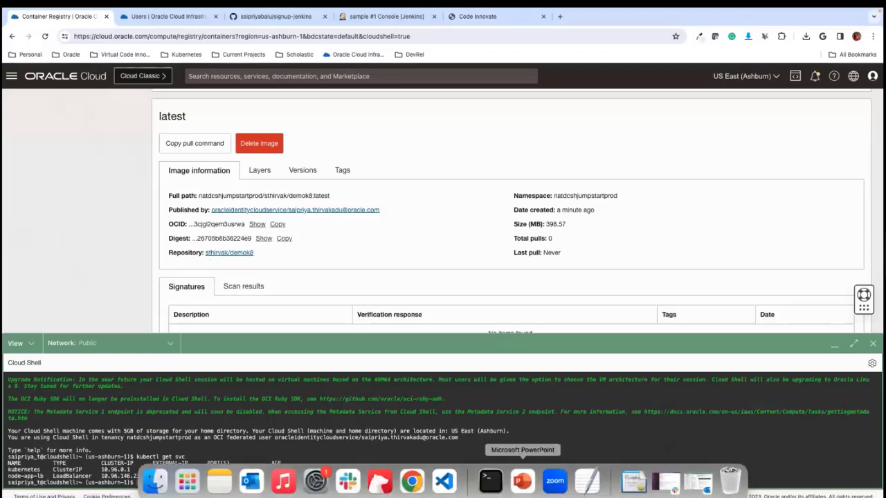
left_click(517, 492)
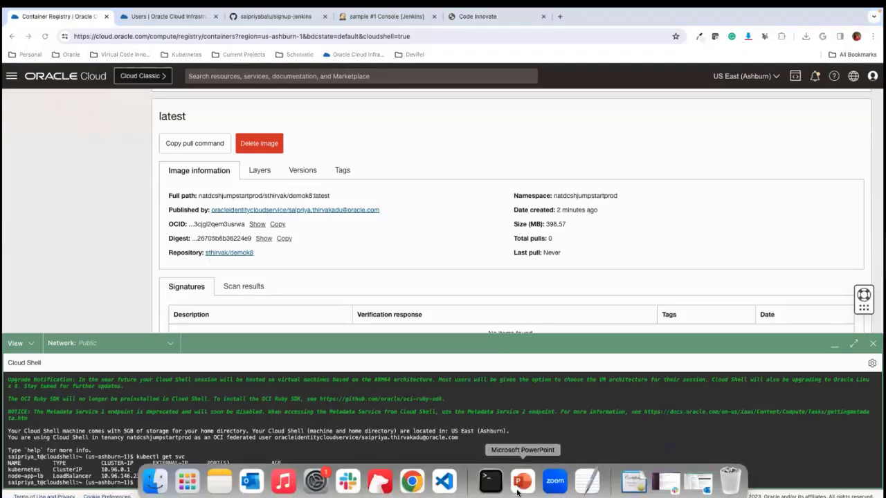